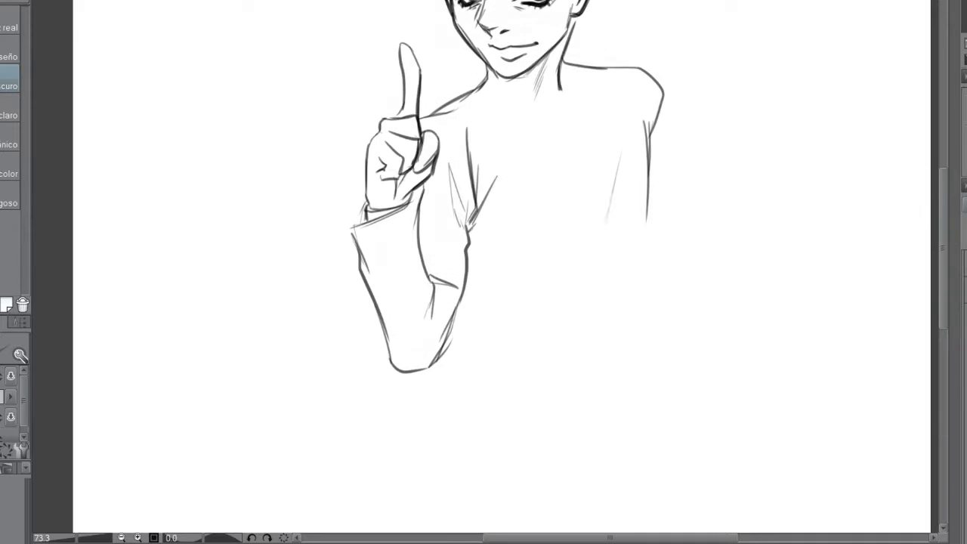
Sketch the shirt collar, the tie knot and the outline of the lowered arm on the pointing character
drag(483, 108, 593, 81)
drag(648, 120, 644, 382)
drag(474, 95, 534, 144)
drag(563, 83, 570, 177)
drag(557, 145, 582, 242)
drag(475, 92, 533, 145)
drag(559, 65, 569, 136)
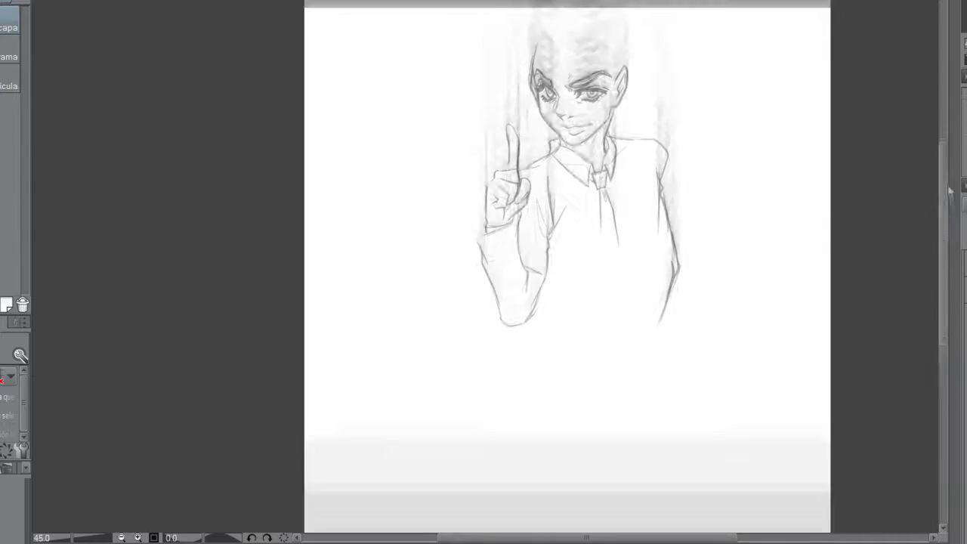
Sketch the open jacket's front edges and hem, with the long tie hanging between them
drag(597, 187, 618, 344)
drag(670, 428, 568, 367)
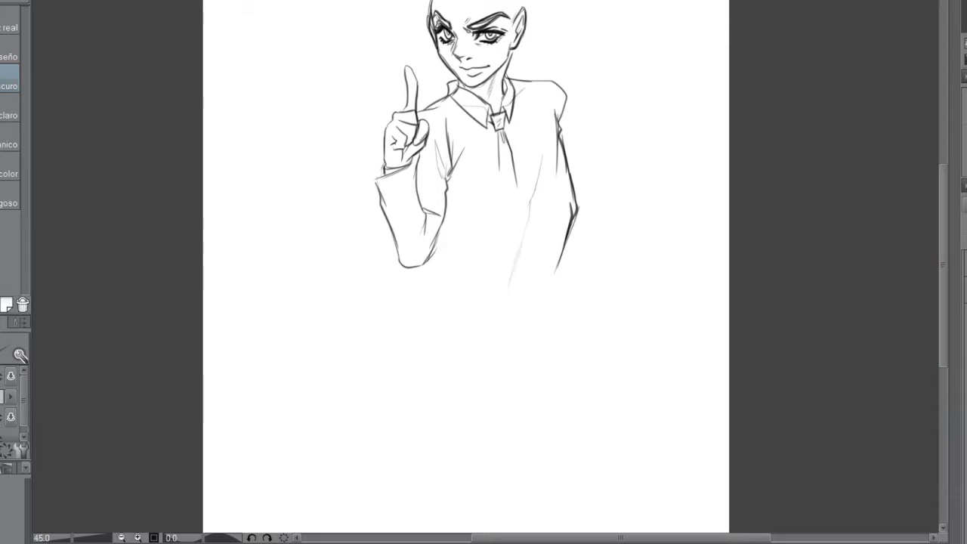
drag(495, 125, 507, 329)
drag(428, 285, 504, 328)
drag(550, 115, 564, 316)
drag(620, 378, 620, 348)
drag(534, 170, 520, 223)
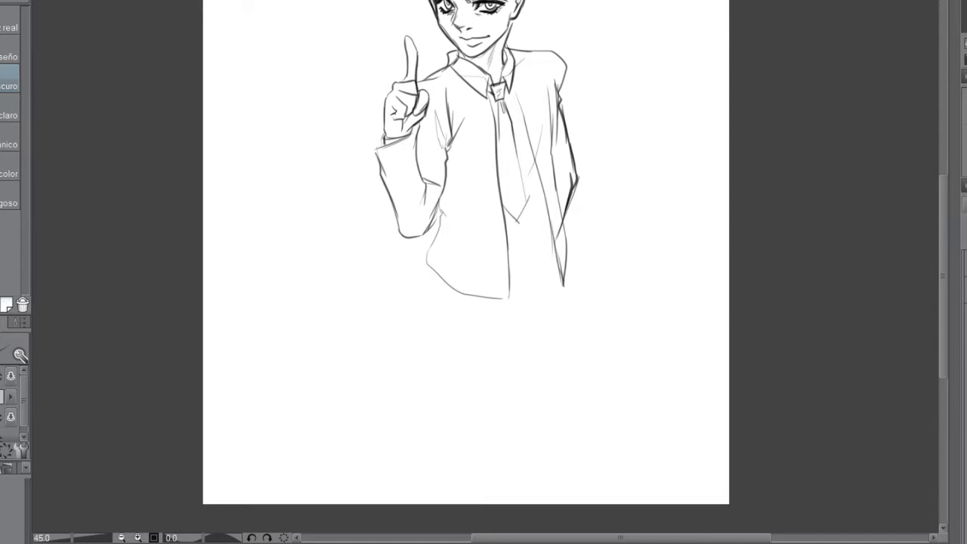
Sketch the trouser legs below the jacket, and add the jacket's lapels and waist folds
drag(538, 292, 492, 393)
drag(476, 391, 490, 427)
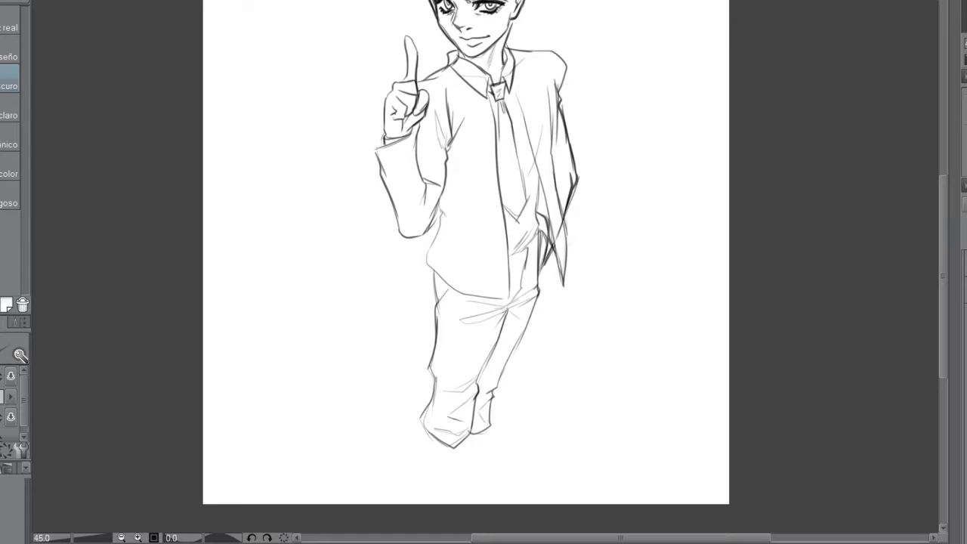
scroll(466, 250, up, 1)
drag(441, 222, 462, 252)
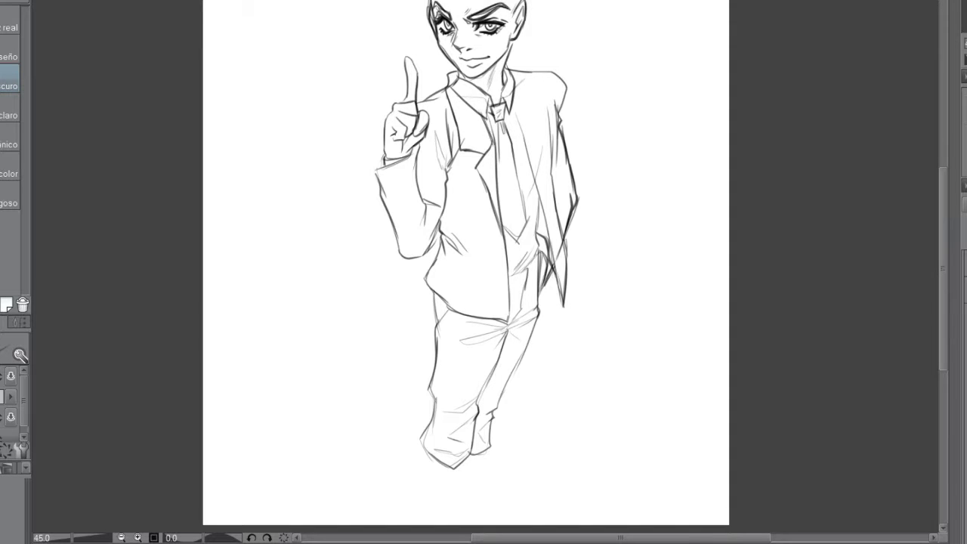
drag(520, 102, 523, 152)
Sketch the ankles and both shoes beneath the trouser cuffs
scroll(466, 265, down, 3)
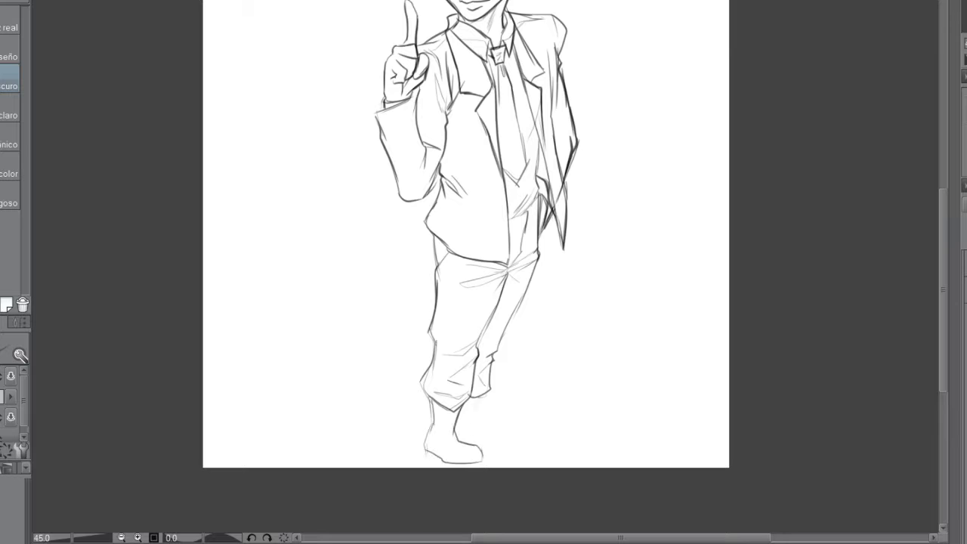
scroll(466, 264, down, 2)
scroll(466, 264, up, 2)
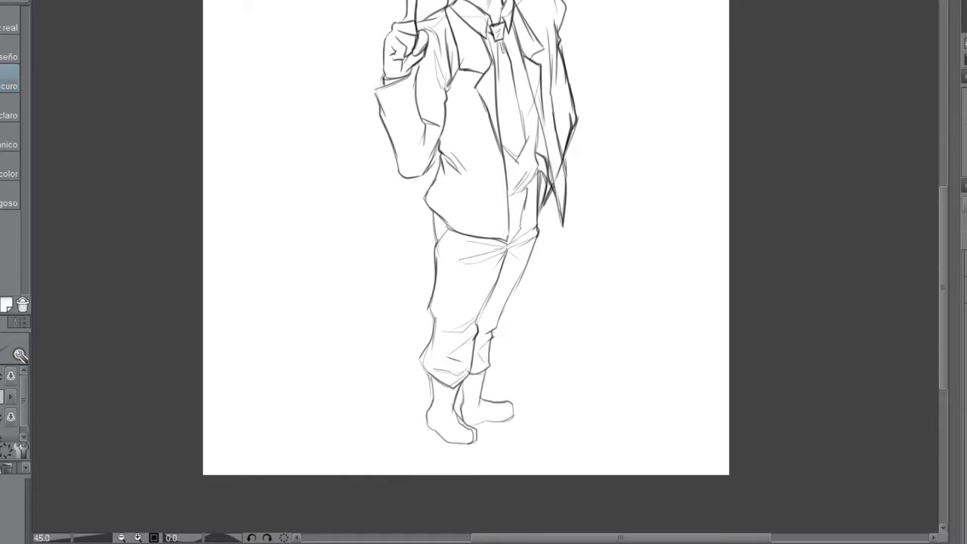
scroll(453, 438, up, 1)
drag(484, 389, 525, 412)
drag(453, 378, 468, 442)
Strengthen the jacket's hem and front edges, and add fold lines to both sleeves
scroll(469, 264, up, 5)
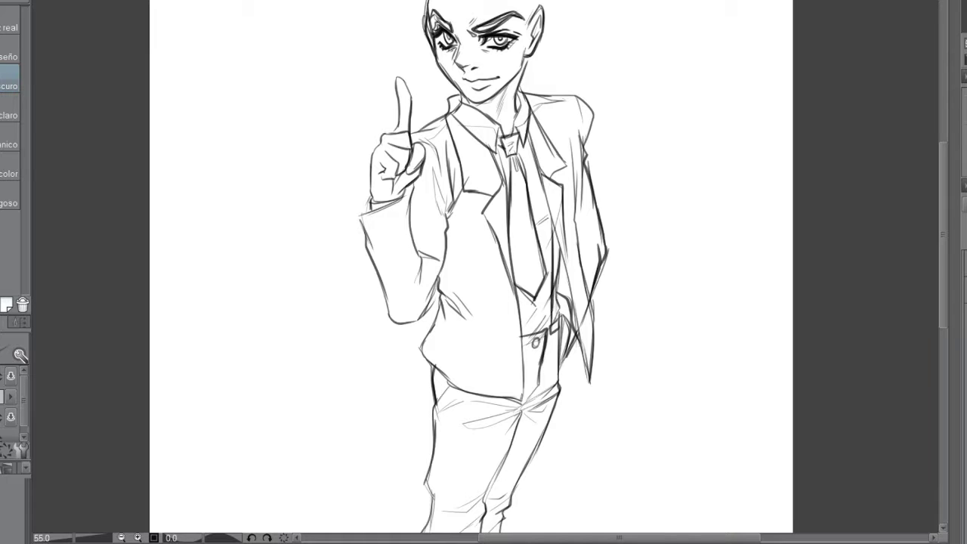
drag(524, 300, 520, 405)
drag(554, 223, 590, 384)
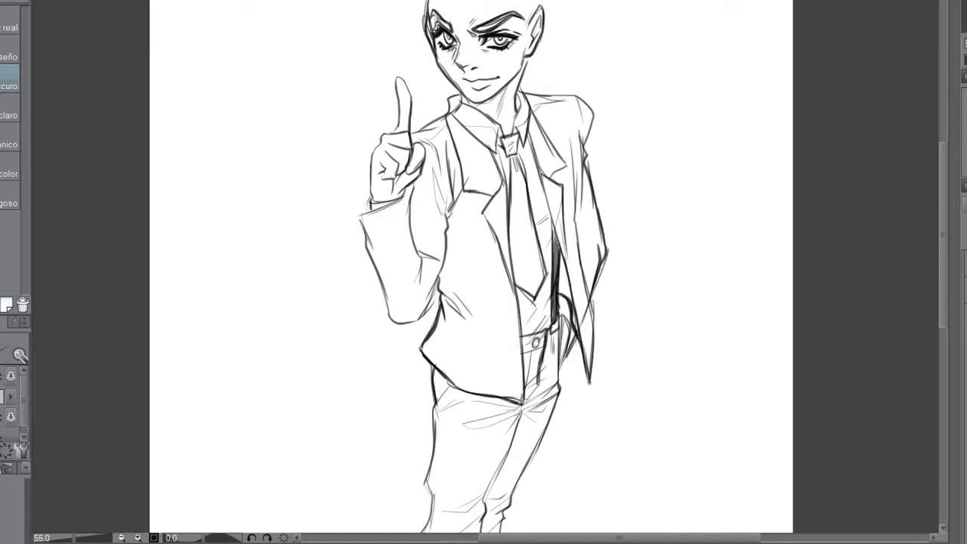
drag(577, 201, 592, 240)
drag(413, 198, 438, 234)
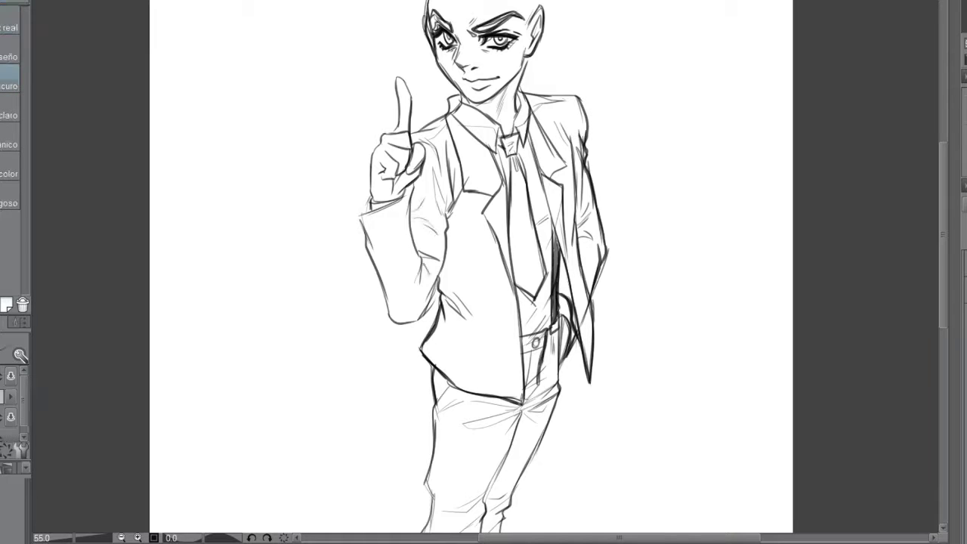
scroll(471, 266, down, 3)
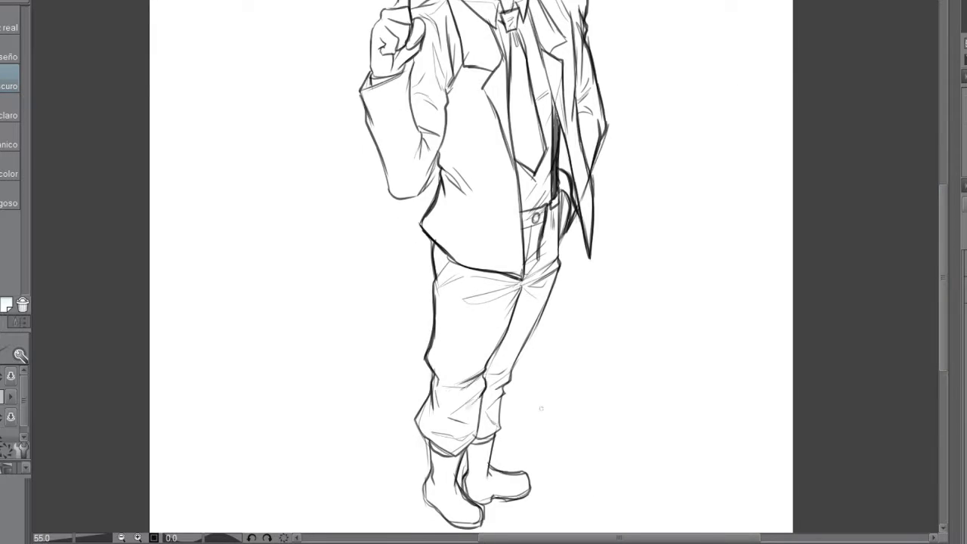
Sketch short wavy hair around the bald head, with a centre parting and strands falling over the forehead and ear
scroll(541, 409, up, 5)
scroll(484, 272, up, 1)
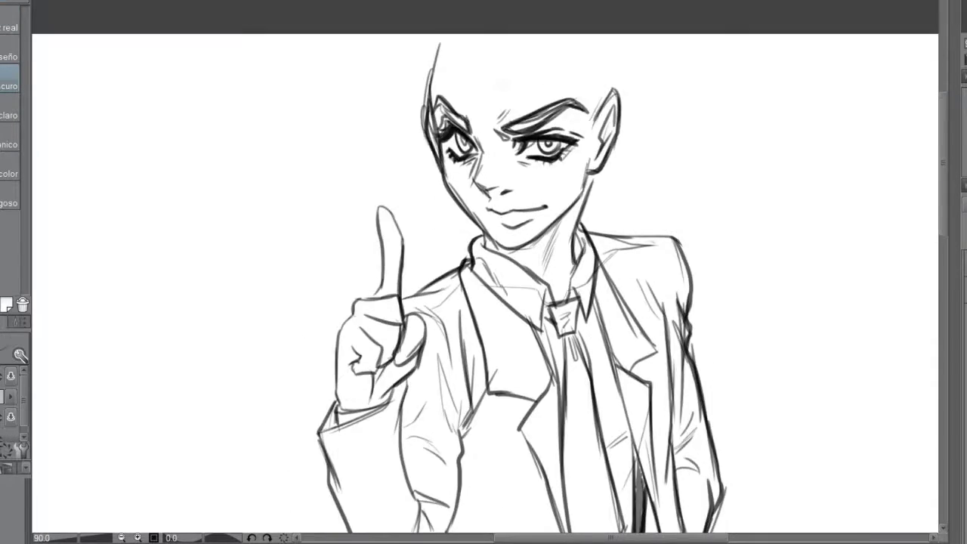
key(ctrl+0)
scroll(483, 272, up, 4)
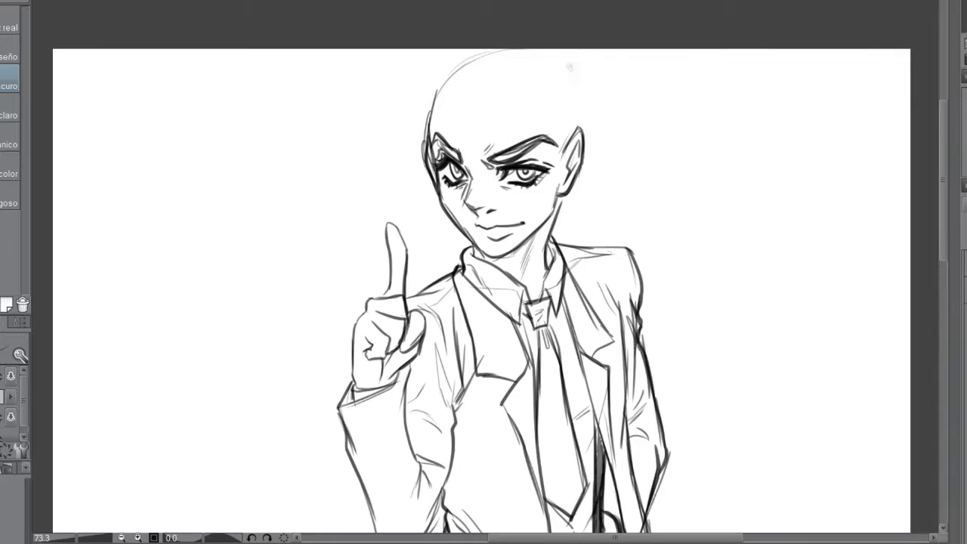
drag(505, 90, 522, 174)
drag(529, 109, 522, 176)
drag(489, 91, 440, 163)
drag(545, 89, 568, 155)
drag(538, 148, 585, 167)
drag(438, 98, 400, 151)
drag(441, 140, 421, 168)
drag(391, 77, 476, 74)
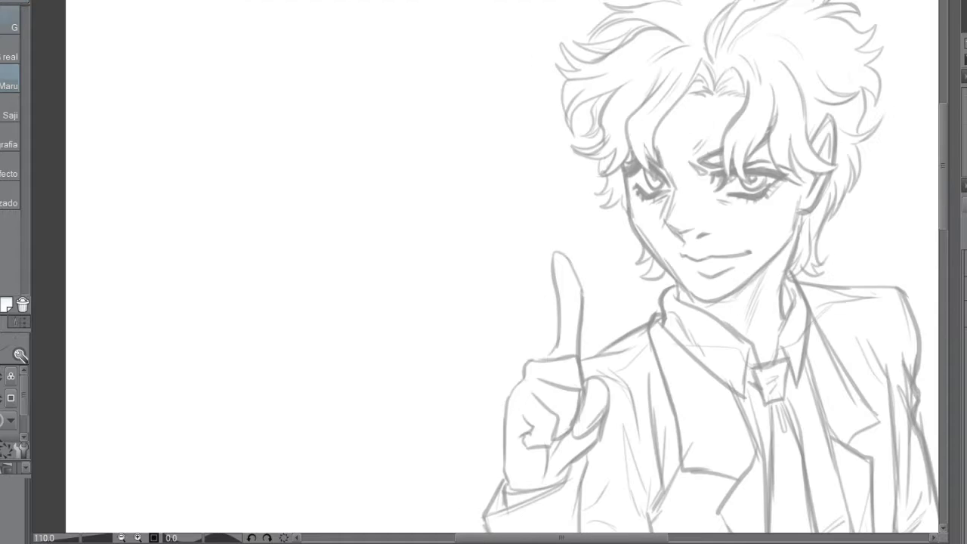
Ink the eye nearer the ear over the faded sketch, with thick lash lines, iris and eyelid crease
key(ctrl+plus)
drag(467, 163, 453, 198)
drag(458, 242, 582, 211)
drag(479, 215, 601, 214)
drag(476, 252, 571, 243)
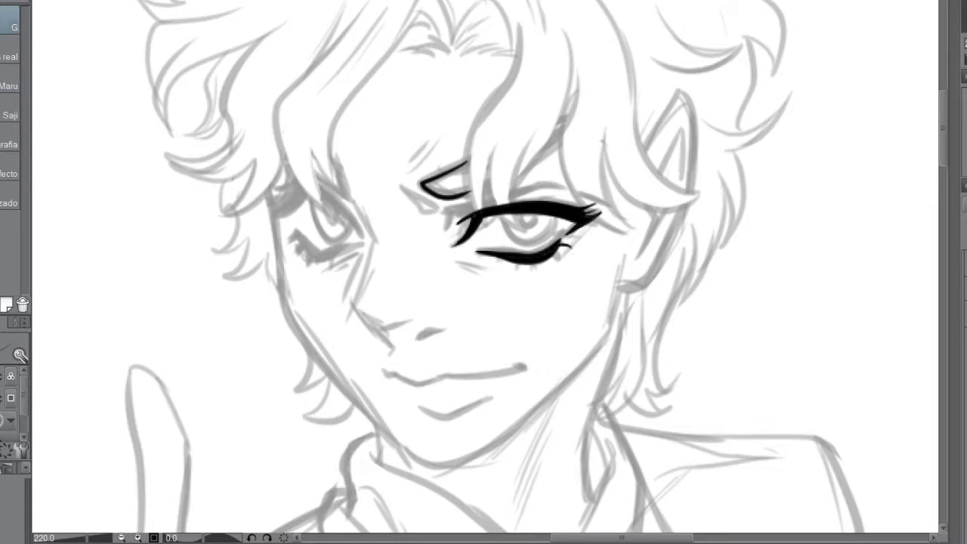
key(p)
drag(505, 211, 529, 242)
drag(453, 220, 593, 195)
Ink the frown lines and the eyebrow segments showing between the hair strands above the finished eye
drag(446, 127, 412, 178)
drag(409, 192, 442, 209)
drag(514, 178, 565, 152)
drag(605, 160, 620, 179)
Ink the other eye with heavy upper and lower lash lines, iris and pupil
key(p)
drag(273, 204, 352, 229)
key(ctrl+z)
drag(306, 180, 365, 238)
mouse_move(270, 206)
mouse_down()
mouse_move(333, 181)
mouse_move(367, 241)
mouse_up()
drag(298, 242, 362, 252)
mouse_move(289, 202)
mouse_down()
mouse_move(325, 183)
mouse_move(321, 236)
mouse_up()
drag(332, 210, 340, 219)
Ink the nose profile and nostril, and the smiling mouth with its lower lip line
drag(370, 251, 385, 349)
drag(431, 296, 401, 328)
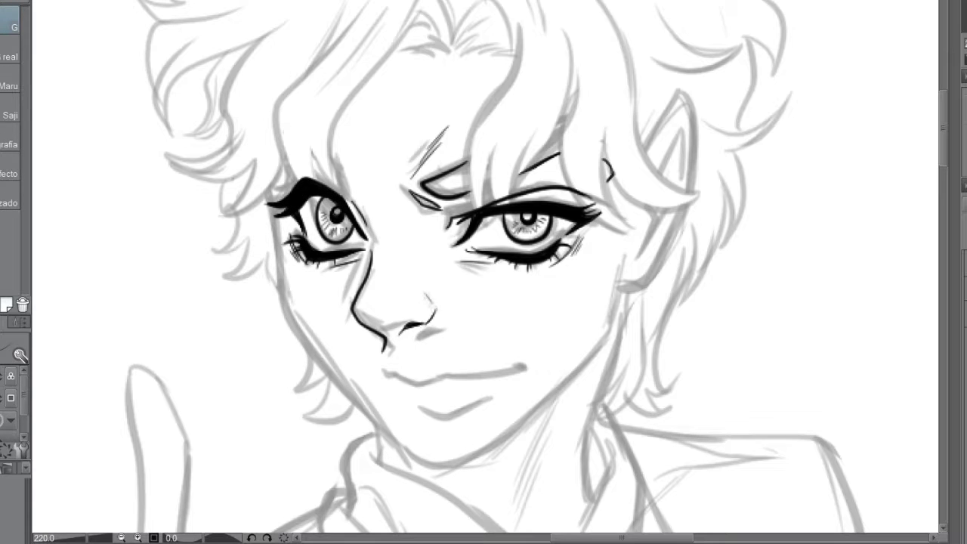
drag(378, 376, 492, 369)
drag(392, 412, 461, 393)
Ink the face contour from the temple around the chin and along the jaw to the ear
scroll(484, 272, down, 1)
drag(306, 144, 412, 344)
drag(595, 195, 578, 240)
drag(408, 344, 506, 308)
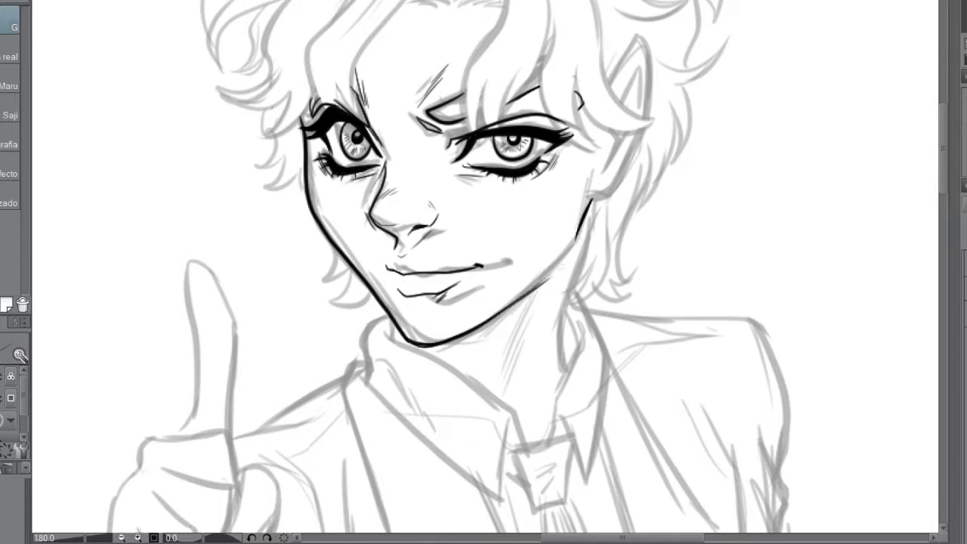
Select the inked eye nearer the ear with its brow lines and shift them slightly toward the nose
scroll(483, 272, up, 1)
key(m)
drag(483, 99, 469, 253)
scroll(484, 227, up, 1)
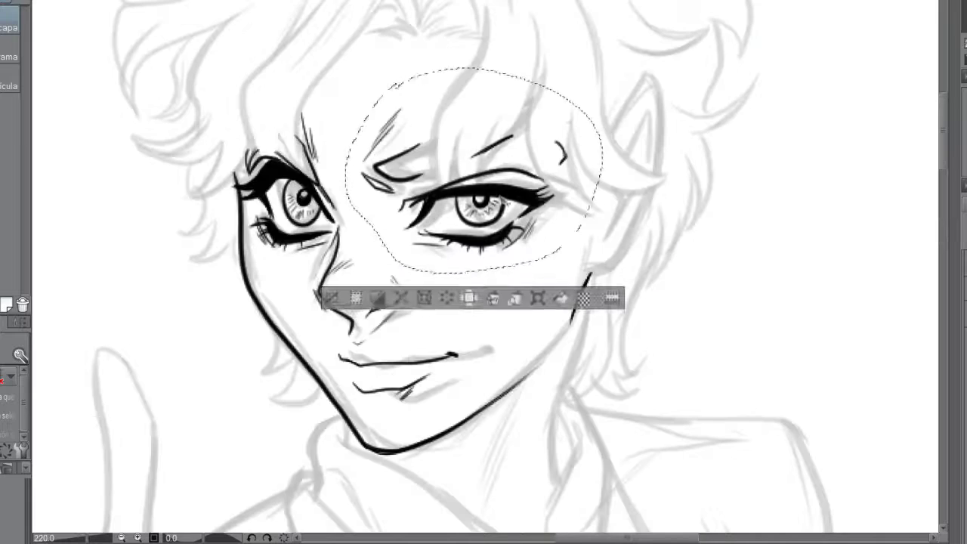
key(ctrl+d)
Ink the complete arched eyebrow above the eye nearer the ear, with short hatching lines inside it
key(p)
drag(408, 178, 513, 138)
drag(424, 148, 568, 168)
drag(476, 145, 423, 164)
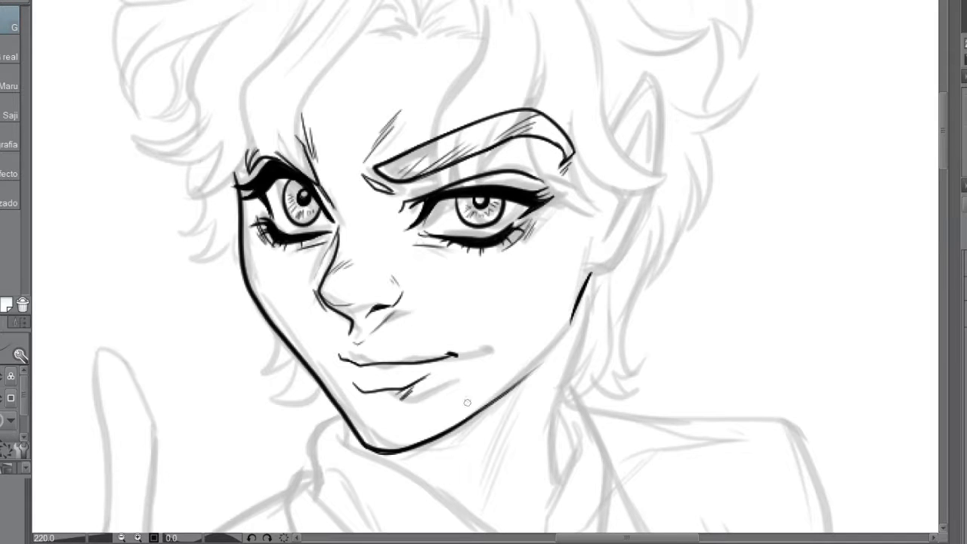
Ink the ear's outline and inner fold, and add small piercing dots along its lower edge
scroll(484, 272, up, 1)
drag(613, 190, 594, 325)
drag(663, 151, 597, 324)
click(620, 303)
click(633, 291)
Ink the shirt collar on the raised-hand side together with the tie knot
scroll(484, 272, down, 5)
drag(341, 117, 314, 197)
drag(342, 140, 510, 276)
scroll(483, 272, down, 1)
drag(490, 166, 450, 245)
mouse_move(496, 209)
mouse_down()
mouse_move(563, 194)
mouse_move(566, 265)
mouse_up()
drag(497, 211, 565, 267)
drag(484, 195, 511, 207)
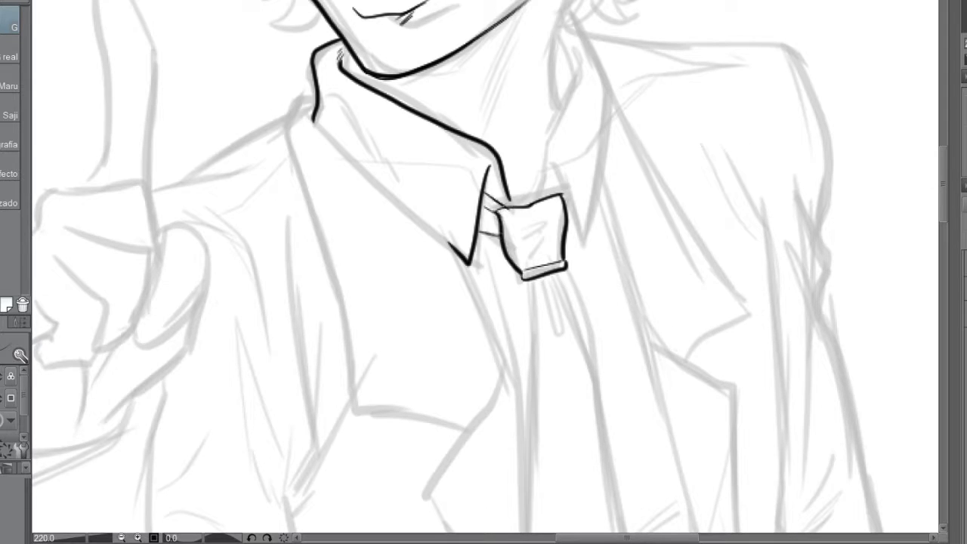
Ink the opposite side of the shirt collar down to its pointed tip beside the tie knot
drag(582, 46, 533, 206)
drag(578, 21, 598, 168)
drag(550, 146, 582, 238)
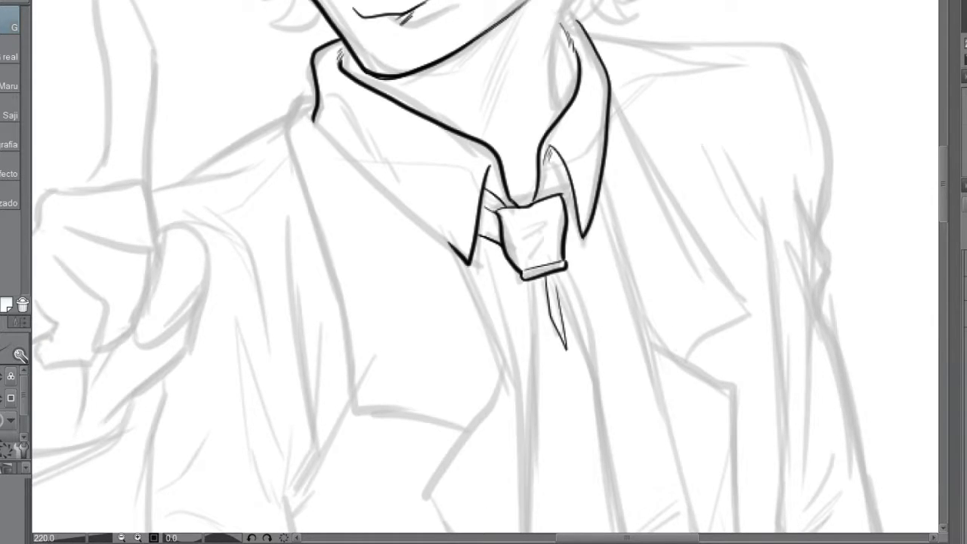
Ink the inner collar edge under the chin and add shading strokes to the neck
scroll(484, 272, up, 4)
drag(381, 257, 414, 291)
drag(538, 178, 502, 291)
drag(528, 194, 512, 257)
drag(459, 231, 448, 284)
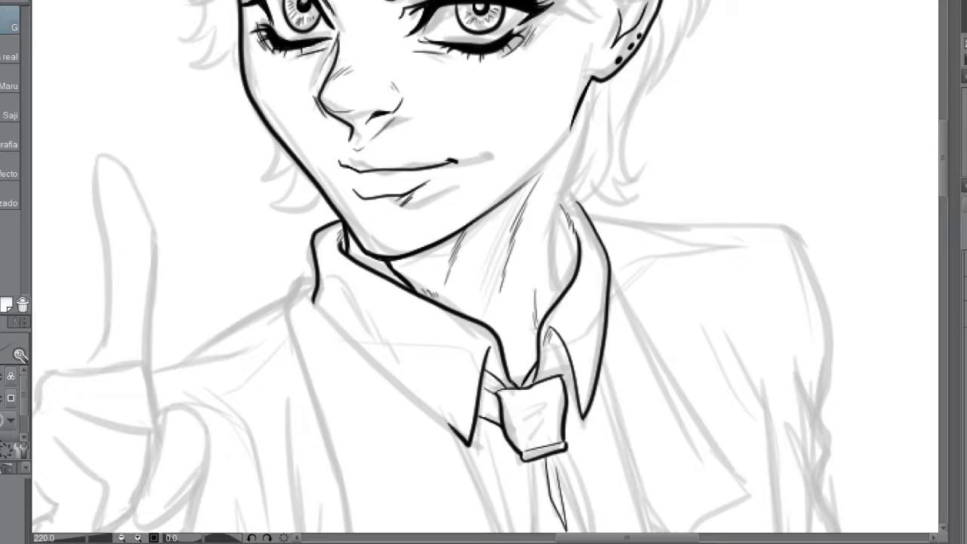
Ink the jacket front on the raised-hand side, including its front edge, hem and waist folds
scroll(484, 272, down, 5)
scroll(484, 272, down, 3)
drag(551, 277, 587, 496)
drag(463, 318, 467, 357)
scroll(588, 476, up, 3)
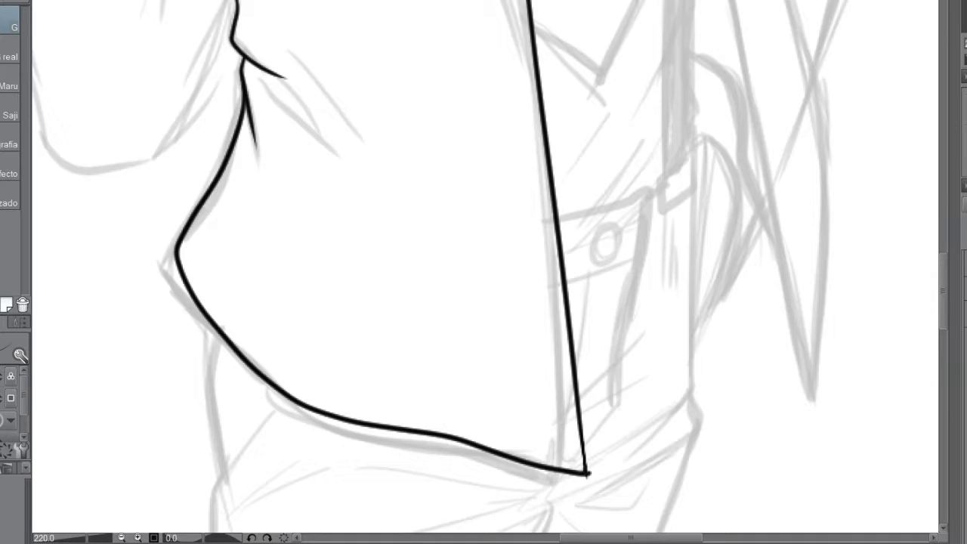
scroll(484, 272, up, 3)
drag(259, 249, 342, 306)
drag(324, 302, 415, 356)
Ink the notched jacket lapel on the raised-hand side, from the collar down to the front edge
scroll(484, 272, down, 2)
drag(302, 7, 354, 259)
drag(461, 251, 514, 522)
drag(364, 269, 458, 272)
scroll(484, 272, up, 4)
drag(287, 189, 506, 366)
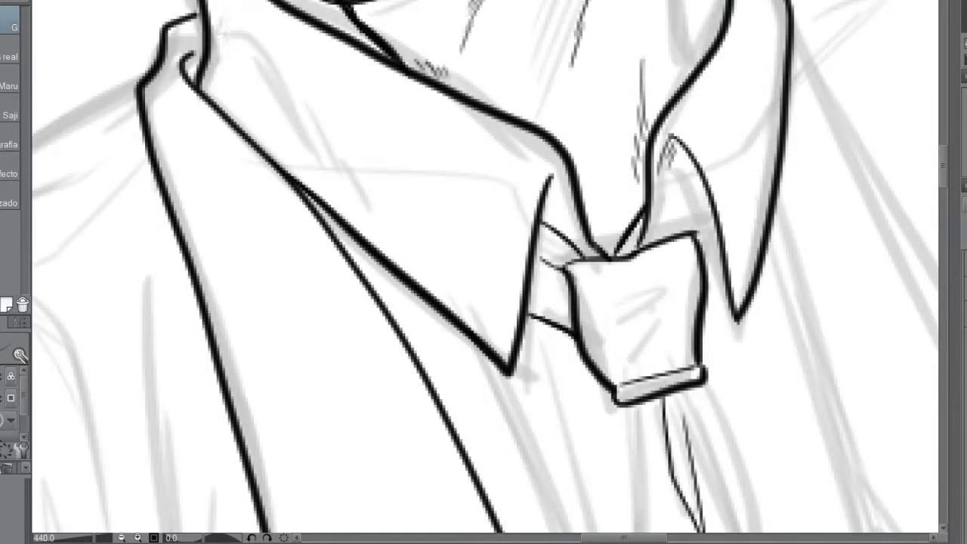
Ink the jacket front on the lowered-arm side with its armhole line, pointed lower end, inner flap and shading strokes
scroll(484, 272, down, 6)
scroll(484, 272, up, 2)
drag(434, 143, 506, 464)
drag(488, 162, 510, 468)
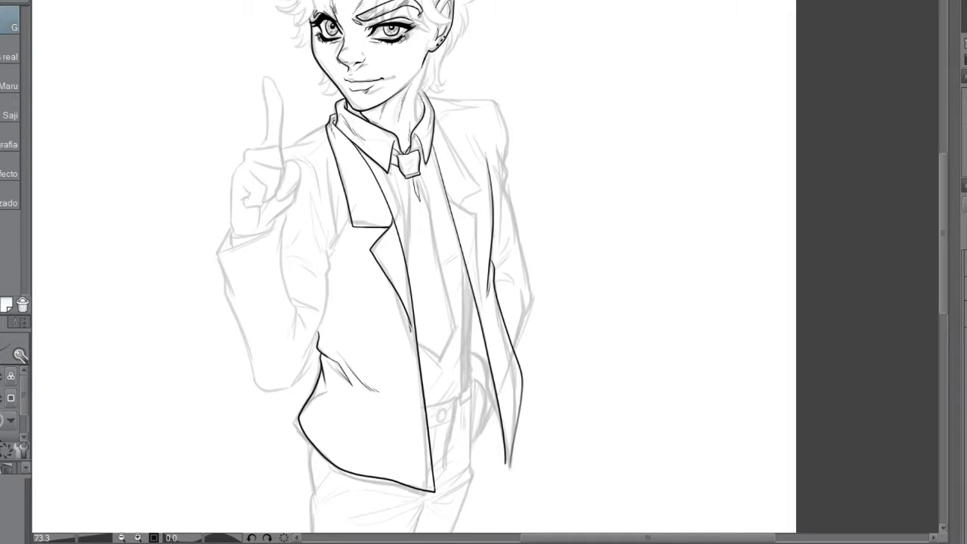
scroll(483, 272, up, 3)
drag(461, 52, 514, 492)
scroll(484, 272, up, 2)
drag(420, 331, 485, 463)
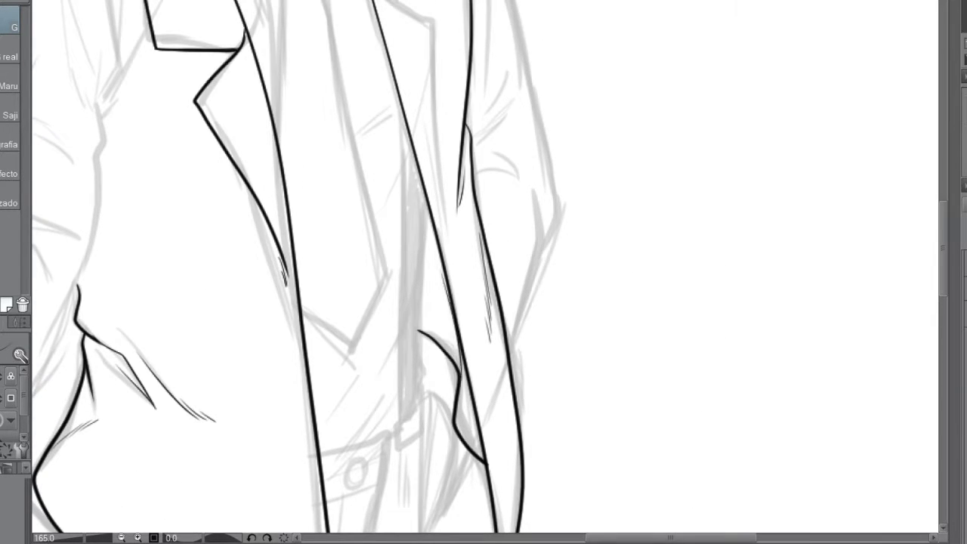
drag(442, 271, 463, 380)
Ink the notched lapel on the lowered-arm side of the jacket and add crease lines to the collar area
scroll(484, 272, down, 4)
scroll(484, 272, up, 2)
drag(419, 219, 472, 416)
scroll(484, 272, up, 3)
scroll(484, 272, down, 2)
mouse_move(456, 74)
mouse_down()
mouse_move(578, 261)
mouse_move(519, 301)
mouse_up()
scroll(484, 272, down, 3)
scroll(484, 272, up, 2)
drag(310, 220, 363, 287)
scroll(483, 272, up, 1)
Ink the shoulder and outer sleeve of the lowered arm down to the elbow, including its creases
drag(287, 163, 382, 181)
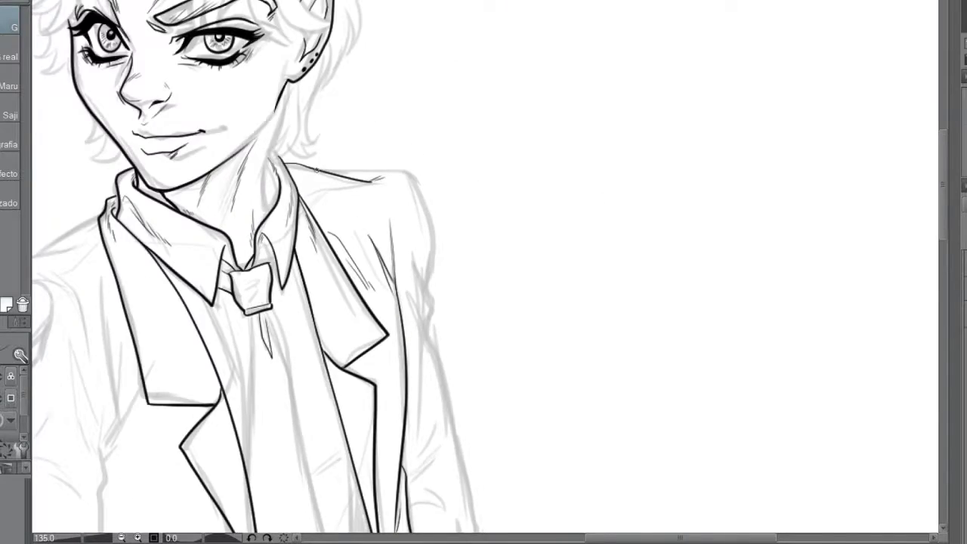
scroll(483, 272, down, 1)
scroll(484, 272, up, 1)
drag(524, 169, 575, 378)
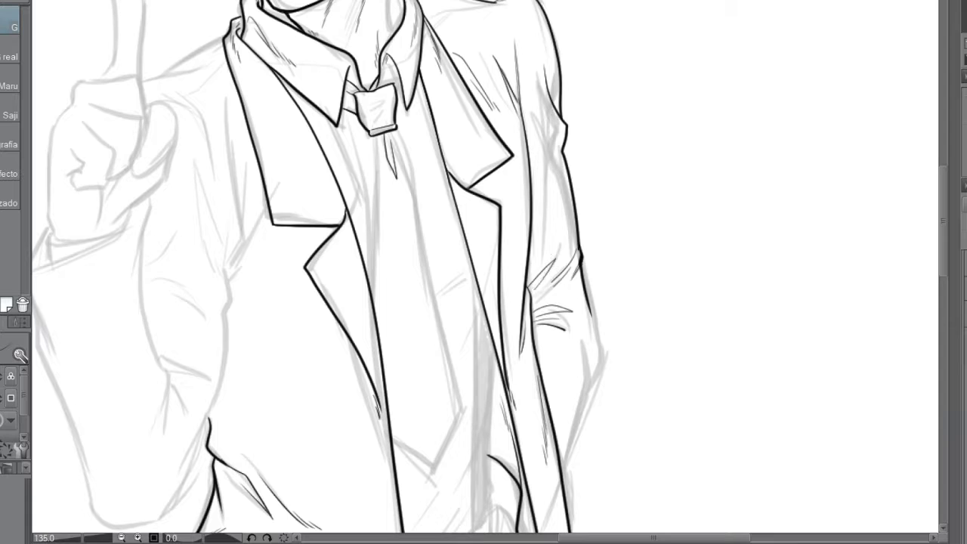
drag(604, 348, 587, 400)
Ink the trouser fly with its waistband button and the creases around it
scroll(484, 272, down, 2)
scroll(484, 272, down, 2)
scroll(484, 272, up, 1)
scroll(484, 272, up, 2)
drag(489, 367, 454, 480)
drag(505, 416, 447, 440)
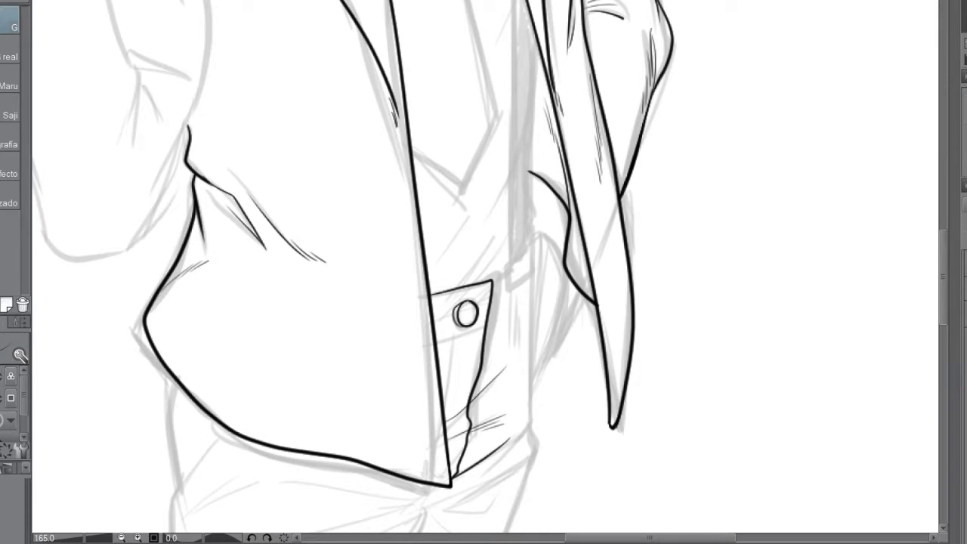
Ink the suspender strap and its clasp beside the jacket edge, and fill the strap with black
scroll(522, 272, up, 3)
drag(416, 223, 546, 129)
scroll(483, 272, down, 3)
scroll(484, 272, up, 2)
mouse_move(463, 132)
mouse_down()
mouse_move(461, 381)
mouse_move(477, 198)
mouse_move(470, 377)
mouse_up()
scroll(470, 377, up, 1)
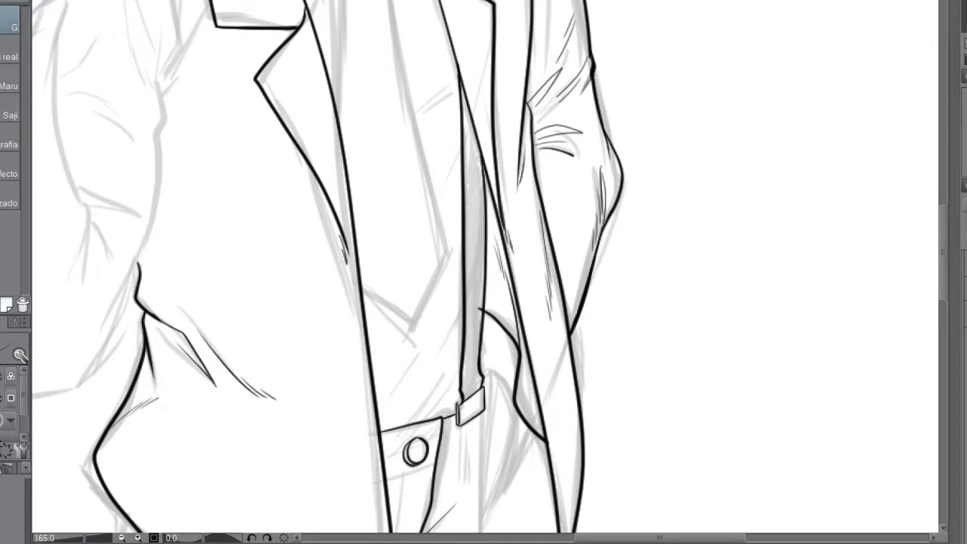
click(473, 226)
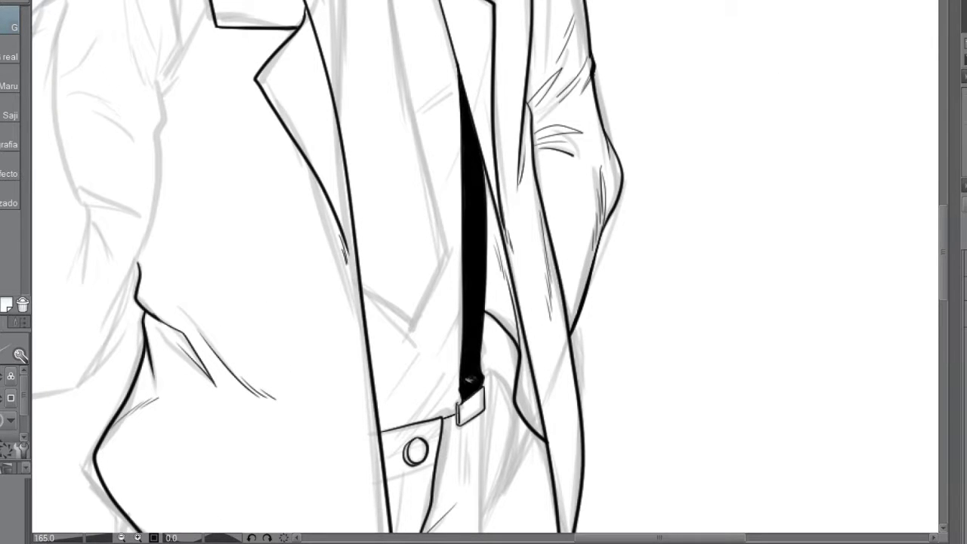
Ink both long edges and the pointed tip of the tie below its knot
scroll(484, 272, down, 3)
scroll(483, 272, up, 3)
drag(492, 27, 529, 438)
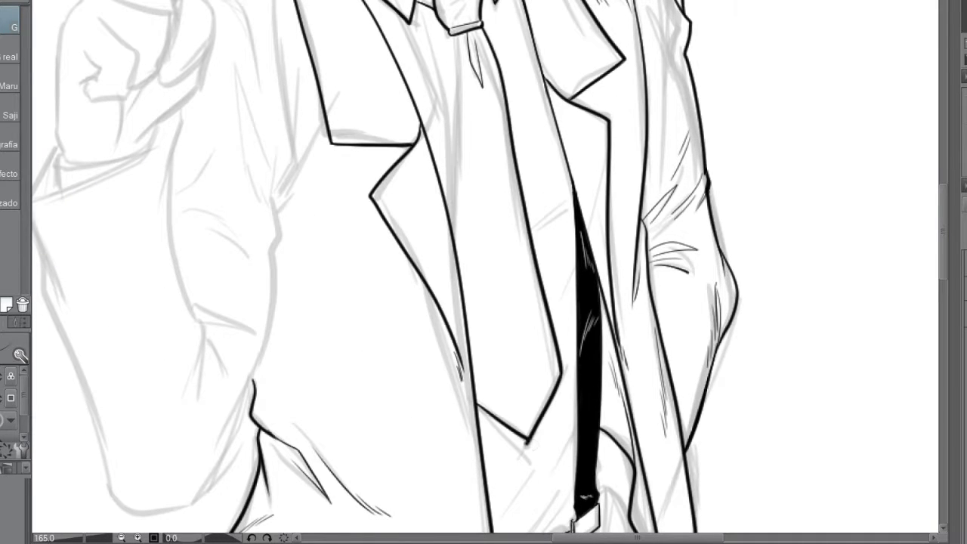
scroll(484, 272, down, 2)
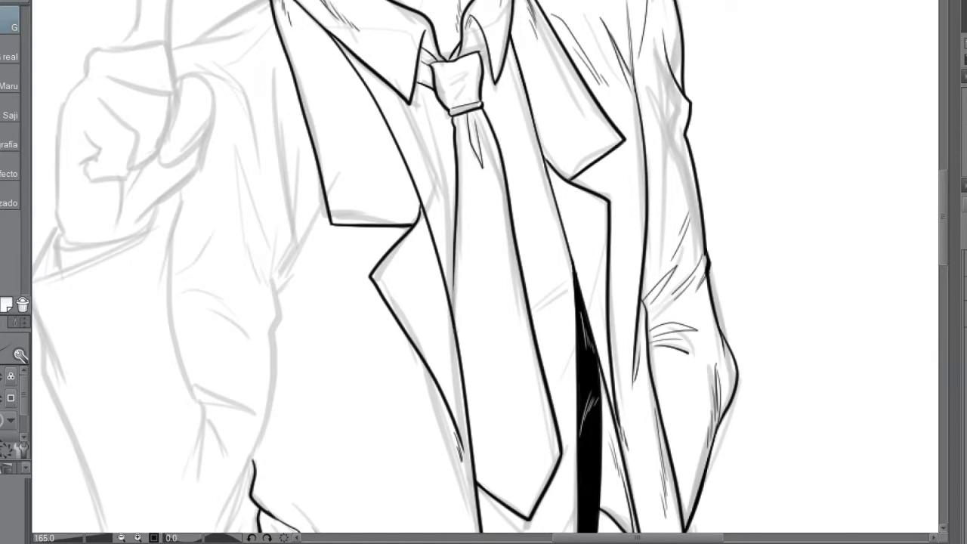
scroll(483, 272, up, 4)
scroll(483, 272, down, 3)
scroll(484, 272, up, 1)
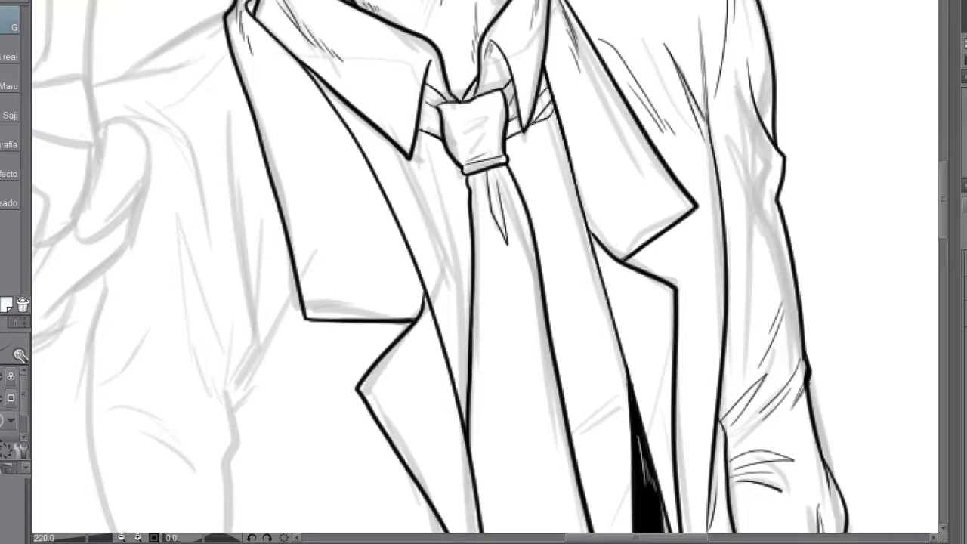
Ink the trouser hip below the suspender clasp, then the crotch creases and inner thigh line down to the knee
scroll(484, 272, down, 3)
scroll(483, 273, up, 2)
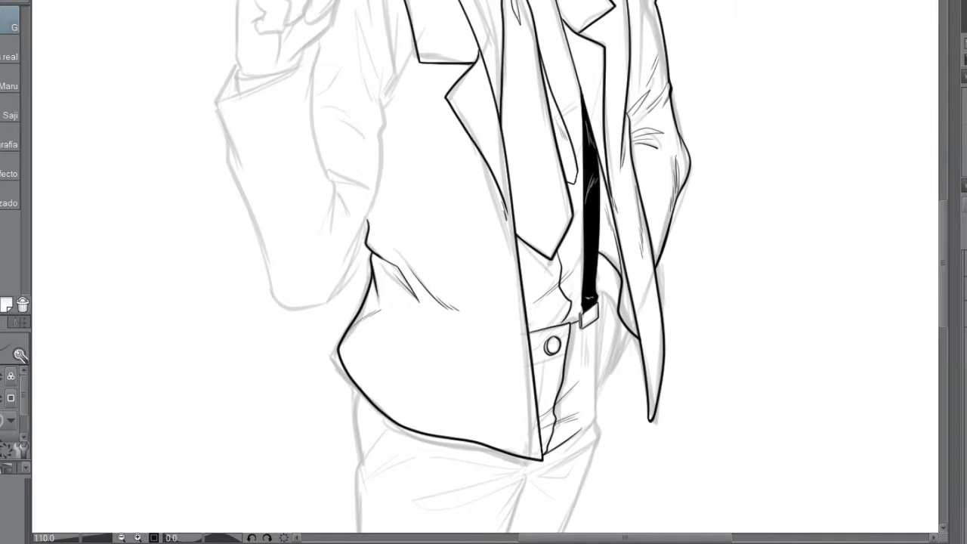
scroll(484, 272, up, 2)
scroll(483, 272, up, 1)
scroll(484, 272, down, 2)
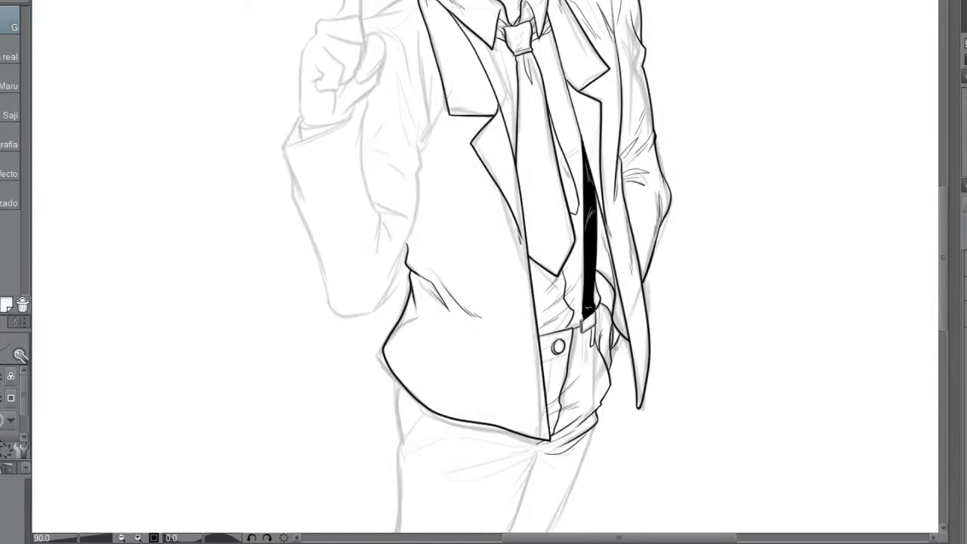
scroll(484, 272, up, 1)
scroll(483, 272, down, 3)
drag(522, 211, 423, 368)
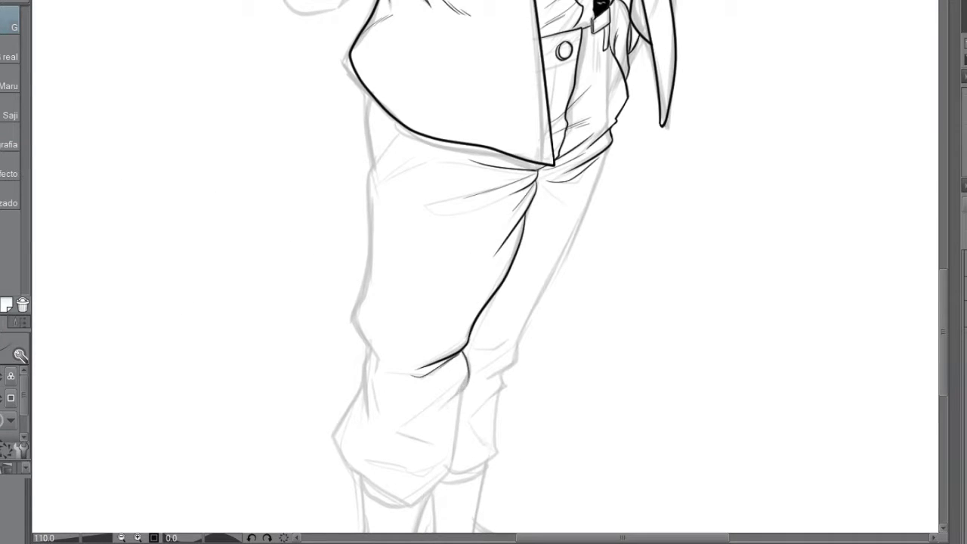
Ink the front trouser leg's outer thigh and its baggy lower part, including the knee folds and hem creases
scroll(483, 272, down, 3)
drag(515, 274, 414, 392)
scroll(484, 272, up, 1)
drag(430, 105, 402, 358)
drag(399, 310, 423, 414)
scroll(484, 272, up, 2)
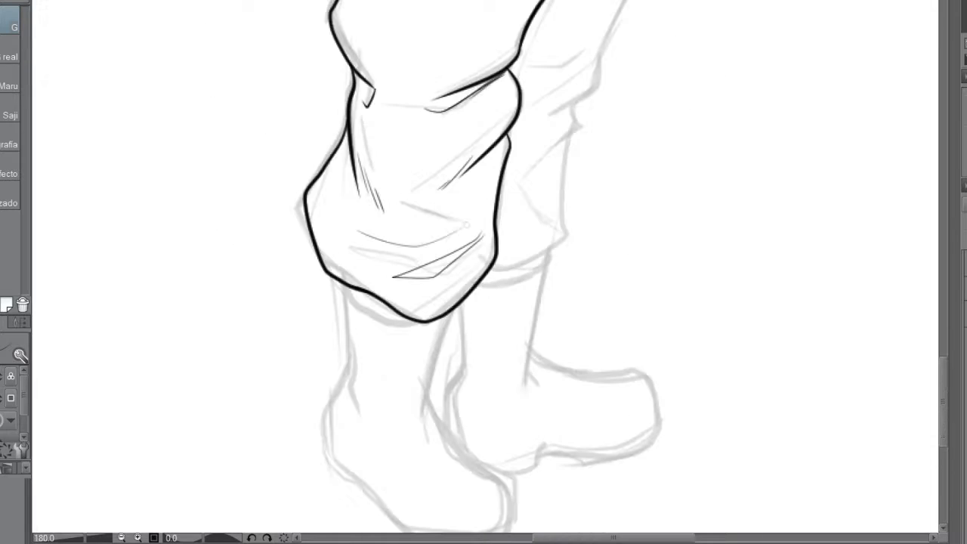
scroll(484, 272, up, 2)
Ink the rear trouser leg from the thigh to the hem, with its knee folds and creases
mouse_move(597, 57)
mouse_down()
mouse_move(567, 238)
mouse_move(489, 321)
mouse_up()
scroll(484, 272, down, 1)
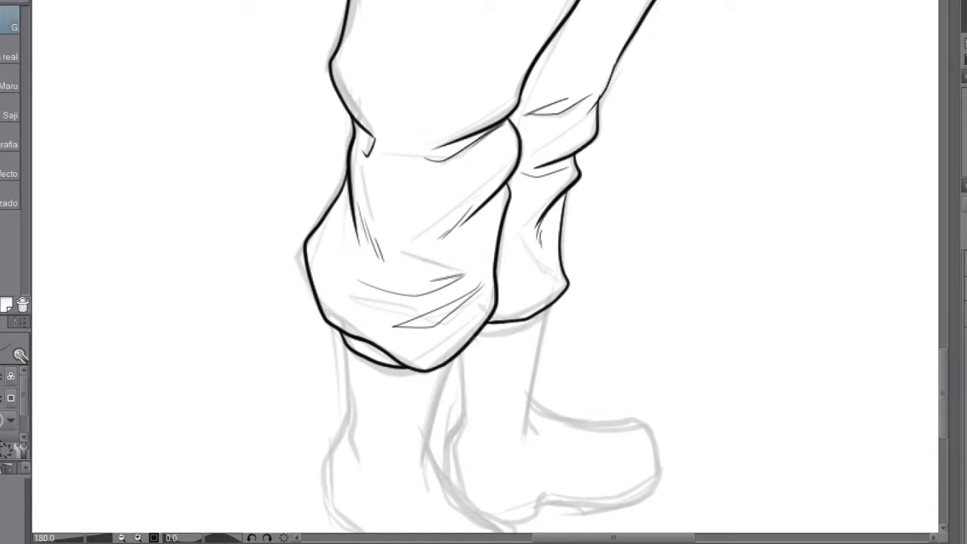
scroll(484, 272, up, 3)
drag(565, 96, 447, 127)
scroll(484, 272, down, 2)
scroll(483, 272, up, 1)
Ink the folded fingers of the raised hand with their knuckle outlines and crease lines
scroll(483, 272, down, 3)
scroll(483, 272, up, 5)
scroll(484, 272, up, 2)
drag(406, 325, 527, 382)
mouse_move(387, 344)
mouse_down()
mouse_move(414, 328)
mouse_move(472, 447)
mouse_up()
drag(387, 344, 363, 408)
mouse_move(414, 362)
mouse_down()
mouse_move(444, 380)
mouse_move(461, 452)
mouse_up()
drag(422, 434, 461, 463)
drag(417, 419, 437, 430)
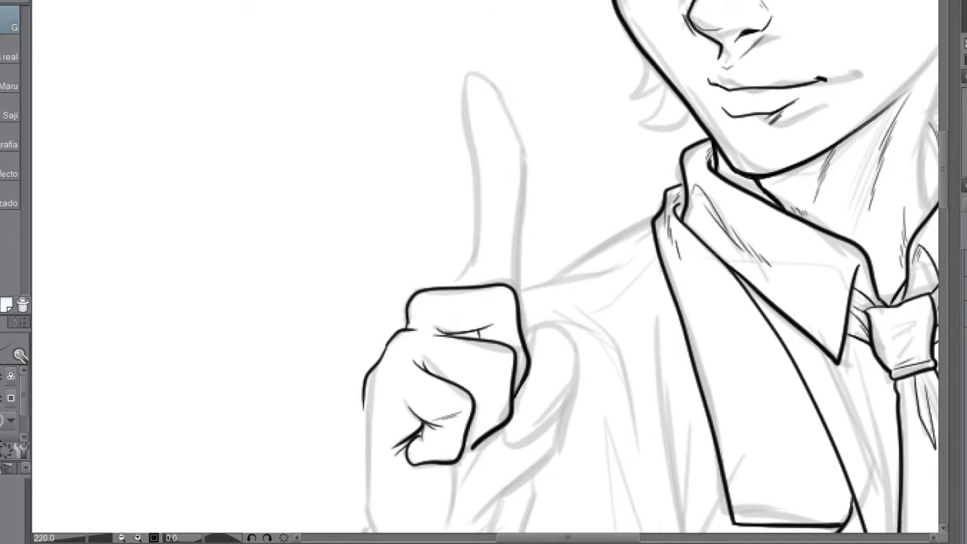
Ink the outer side of the raised hand, the thumb and the edge of the palm down to the wrist
scroll(484, 272, down, 3)
drag(364, 227, 372, 354)
mouse_move(529, 173)
mouse_down()
mouse_move(470, 339)
mouse_move(538, 192)
mouse_up()
drag(500, 251, 568, 215)
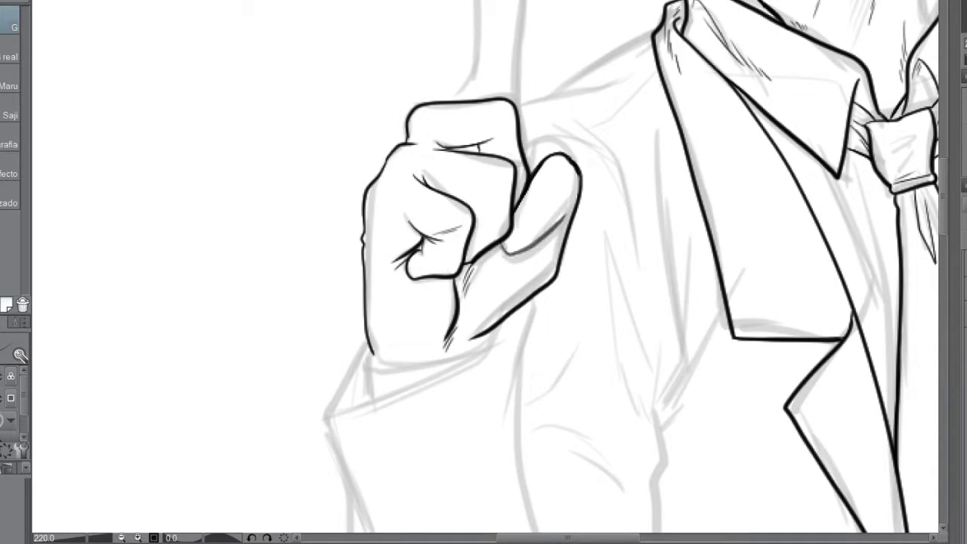
drag(511, 106, 514, 133)
drag(490, 243, 505, 228)
Ink the outline of the extended index finger on the raised hand
scroll(484, 272, up, 3)
drag(516, 128, 527, 370)
scroll(484, 272, down, 3)
Ink the raised arm's sleeve cuff opening and the inner forearm edge, with the creases at the elbow bend
drag(574, 221, 568, 343)
scroll(484, 272, down, 2)
drag(565, 181, 626, 445)
mouse_move(599, 374)
mouse_down()
mouse_move(596, 454)
mouse_move(636, 463)
mouse_up()
drag(643, 309, 592, 347)
drag(595, 360, 658, 370)
drag(413, 162, 432, 392)
drag(370, 222, 576, 122)
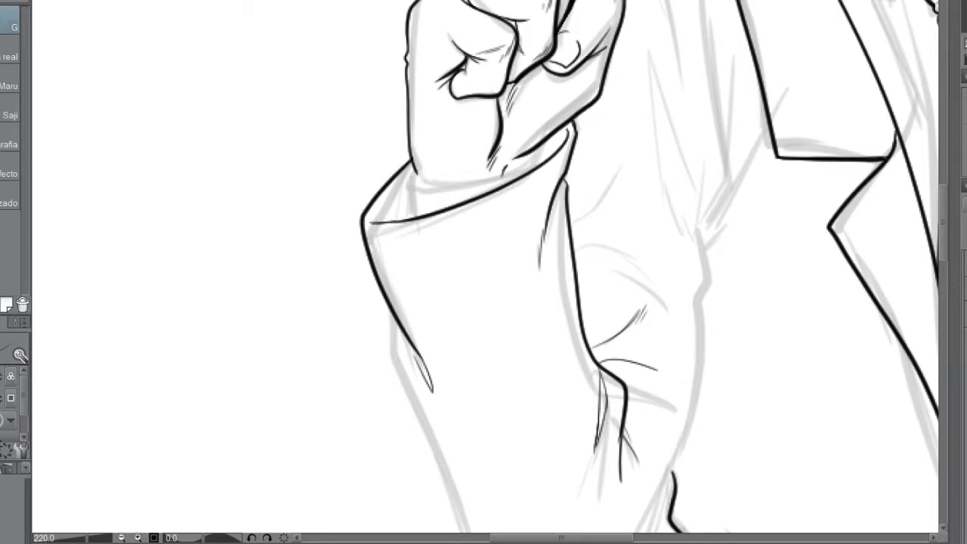
Ink the outer edge of the raised forearm sleeve down and around the elbow, with its small creases
scroll(484, 272, down, 1)
drag(412, 117, 567, 371)
drag(484, 281, 499, 356)
drag(510, 370, 579, 319)
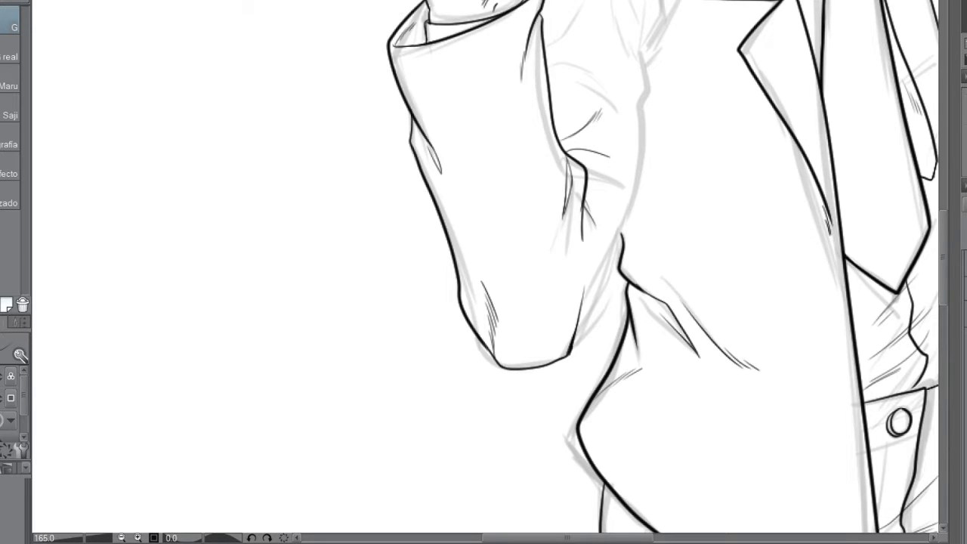
Ink the raised arm's upper sleeve from the elbow past the armpit to the shoulder, including its fabric folds
scroll(484, 272, up, 1)
drag(650, 114, 574, 427)
scroll(483, 272, up, 3)
drag(650, 342, 691, 277)
scroll(483, 272, up, 2)
drag(612, 201, 541, 218)
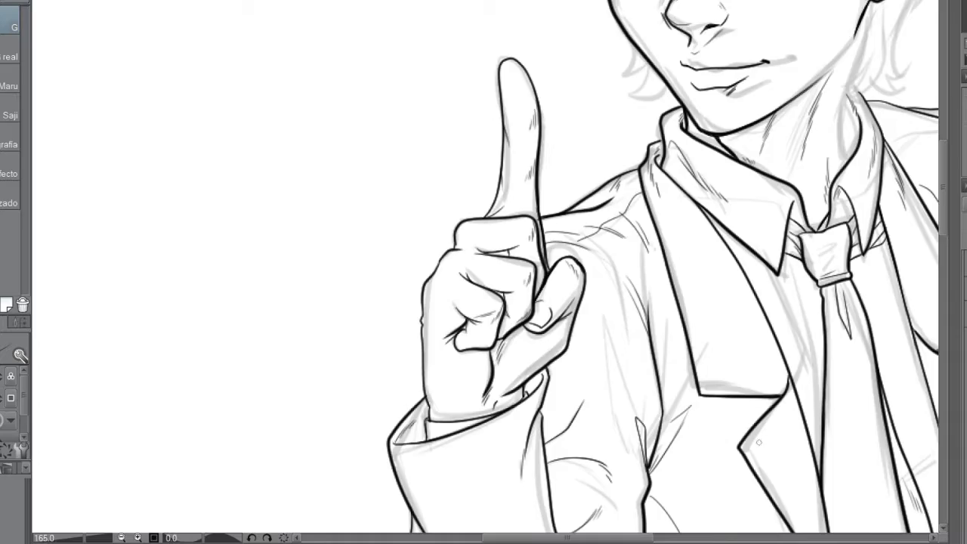
Ink the side of the neck from below the pierced ear down into the shirt collar
scroll(484, 272, up, 3)
scroll(484, 272, down, 2)
drag(642, 91, 614, 257)
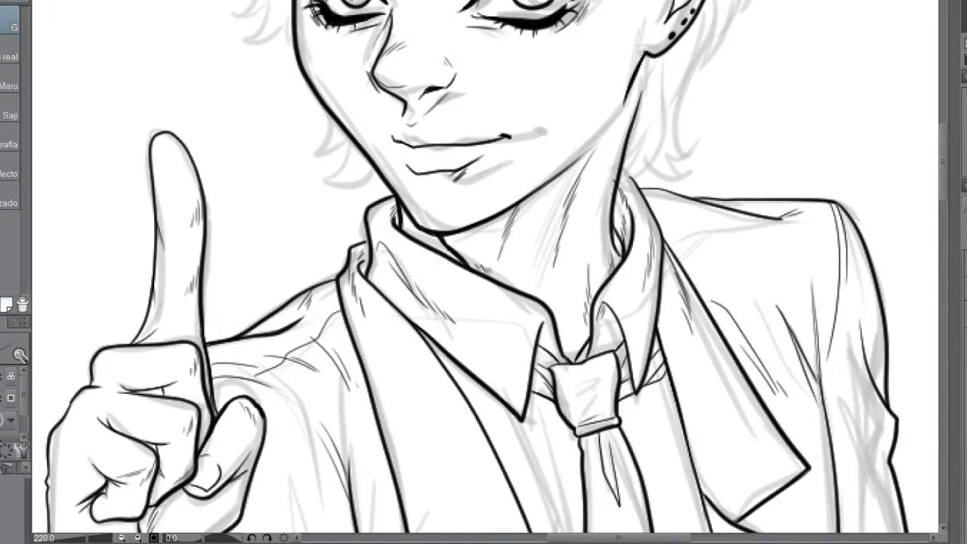
scroll(483, 272, up, 2)
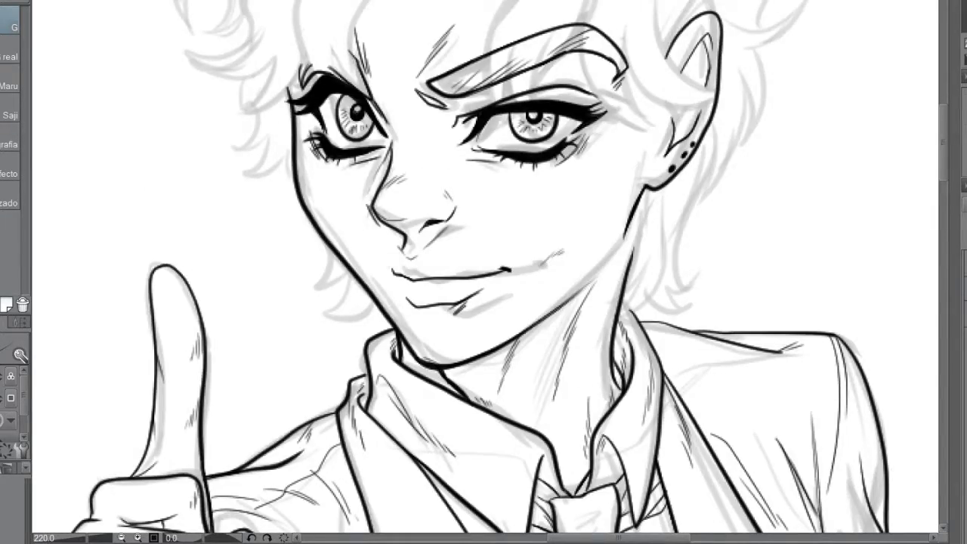
Ink the first hair strands at the forehead parting, undoing the last misplaced stroke
scroll(484, 273, down, 4)
scroll(484, 272, up, 3)
scroll(484, 272, up, 3)
drag(483, 130, 495, 265)
drag(522, 136, 499, 277)
scroll(483, 272, up, 1)
drag(498, 130, 521, 121)
scroll(484, 272, right, 2)
key(ctrl+z)
Ink the wavy fringe locks falling over the brow on the ear side, redrawing strokes until their curves fit
drag(449, 157, 399, 272)
mouse_move(446, 136)
mouse_down()
mouse_move(428, 206)
mouse_move(500, 280)
mouse_up()
mouse_move(478, 219)
mouse_down()
mouse_move(564, 257)
mouse_move(488, 170)
mouse_move(569, 257)
mouse_up()
key(ctrl+z)
drag(458, 79, 570, 255)
key(ctrl+z)
drag(477, 93, 511, 221)
key(ctrl+z)
drag(481, 100, 472, 272)
key(ctrl+z)
drag(452, 207, 481, 275)
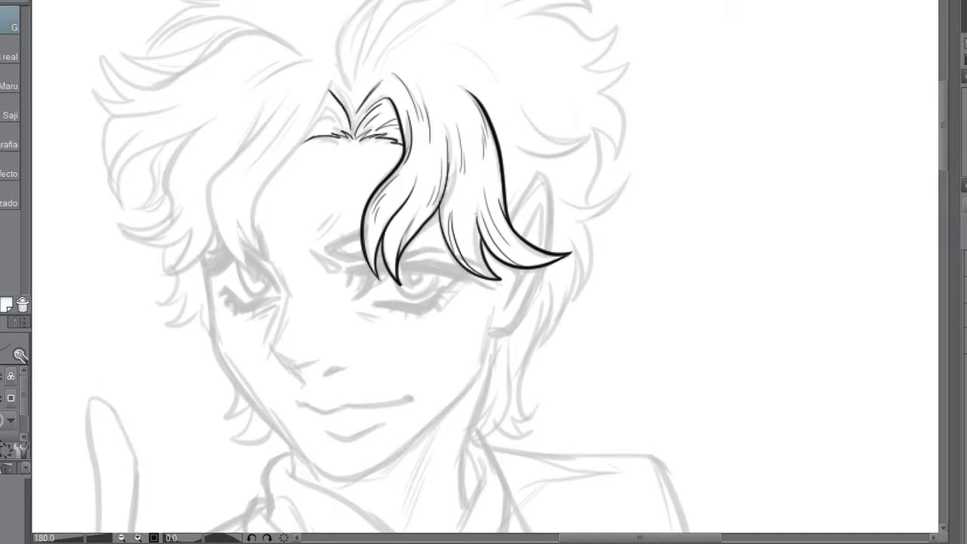
Ink the fringe locks falling from the parting over the eye farther from the visible ear
drag(337, 97, 256, 260)
drag(277, 110, 230, 262)
drag(511, 484, 696, 537)
Ink the outward-curling side locks opposite the ear and redraw the upper contour of that hair mass
drag(417, 150, 405, 250)
drag(385, 204, 333, 271)
drag(386, 124, 304, 227)
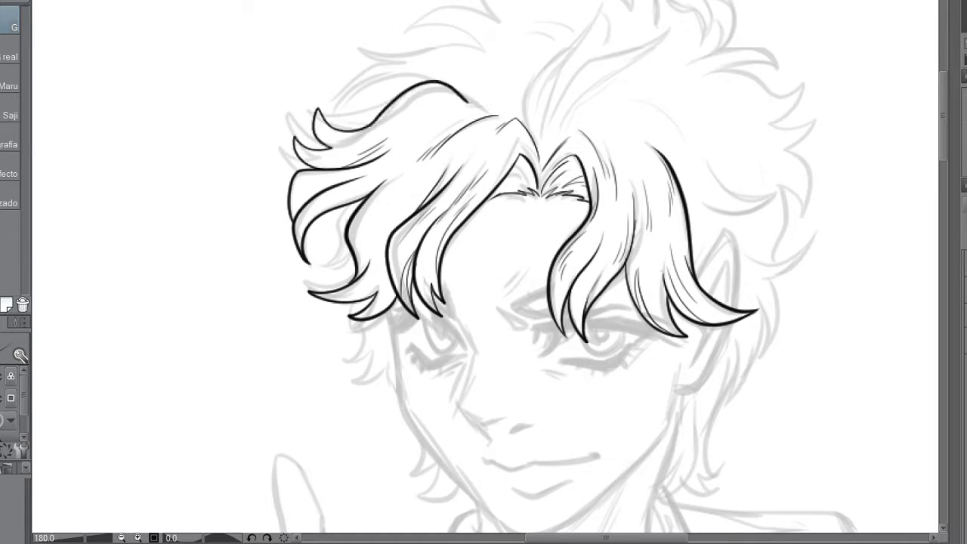
key(ctrl+z)
drag(482, 111, 297, 134)
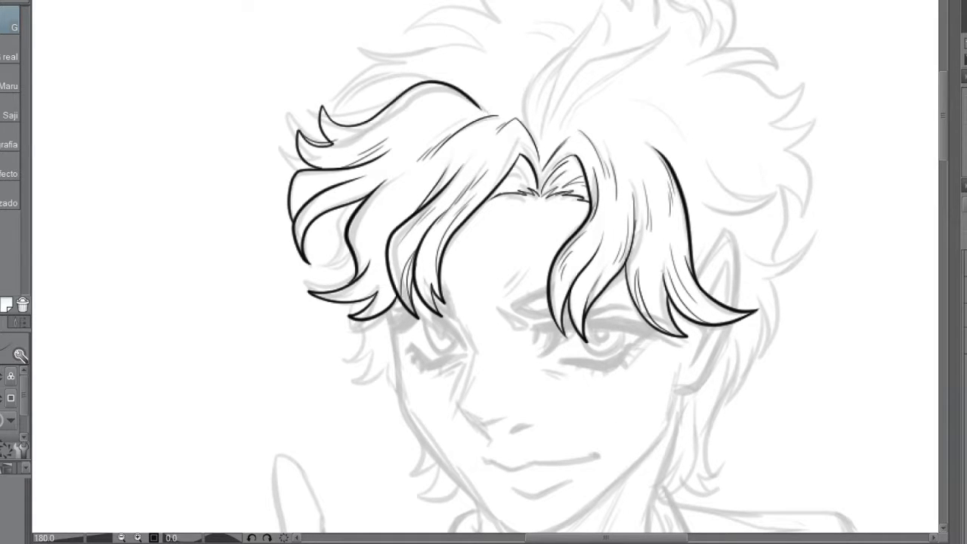
drag(414, 180, 361, 247)
drag(358, 203, 318, 269)
Ink the two pointed, leaf-shaped tufts rising from the hair parting
scroll(483, 272, up, 3)
drag(603, 117, 541, 268)
drag(668, 156, 604, 219)
Ink the spiky locks along the crown on the side opposite the ear, up to the top of the head
drag(435, 179, 343, 215)
drag(489, 73, 646, 136)
drag(502, 160, 376, 147)
drag(423, 198, 340, 240)
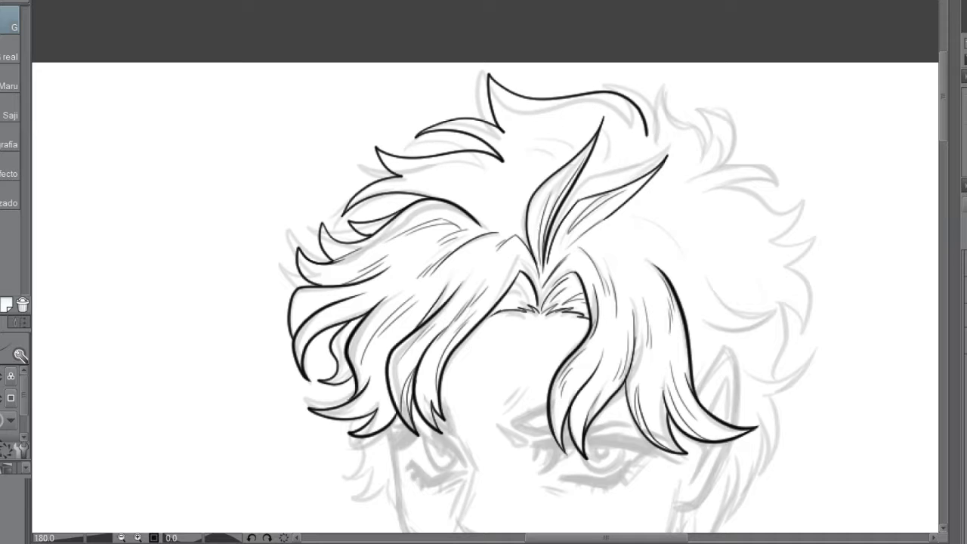
drag(619, 93, 646, 136)
Ink the curled locks along the crown on the ear side, with the inner strand lines beside the tufts
drag(657, 89, 711, 151)
scroll(484, 303, up, 1)
drag(594, 223, 665, 226)
scroll(484, 302, right, 2)
Ink the small temple wisp and the outward curls of the hair mass above the ear
scroll(484, 272, down, 5)
drag(431, 324, 408, 359)
drag(532, 144, 446, 200)
drag(435, 53, 347, 128)
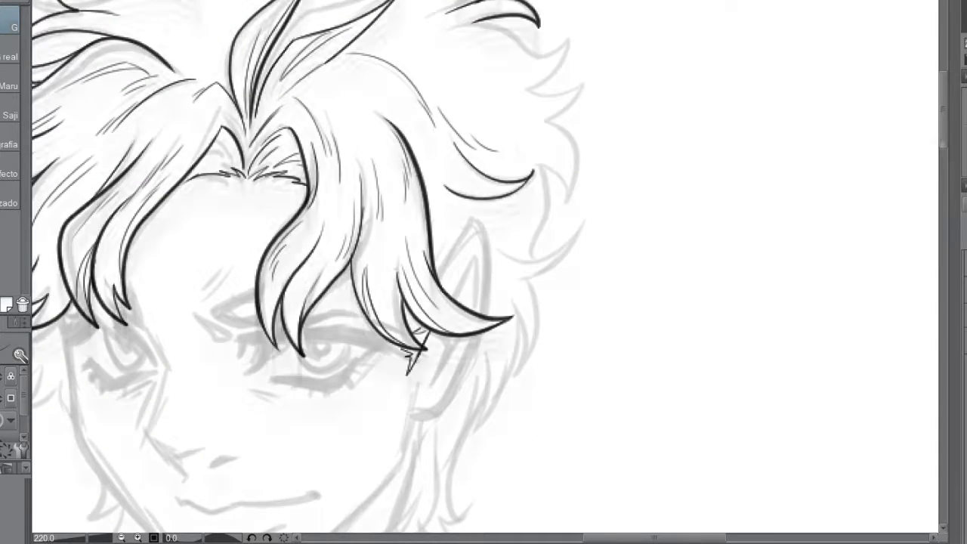
scroll(484, 272, up, 1)
drag(570, 60, 469, 128)
drag(582, 102, 544, 250)
Ink the long locks hanging below the ear along the neck, ending in small upturned tips
scroll(484, 272, down, 3)
drag(419, 329, 377, 452)
drag(490, 264, 457, 419)
drag(431, 343, 420, 436)
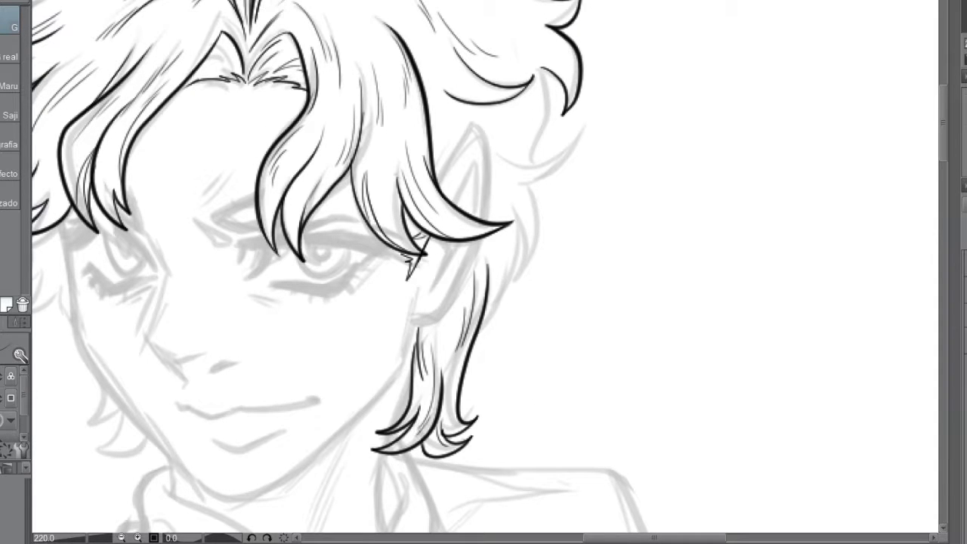
Ink the outer curls behind the ear so they join the upper hair mass to the neck locks
drag(521, 211, 476, 356)
drag(578, 144, 521, 279)
drag(578, 151, 525, 185)
drag(548, 64, 559, 165)
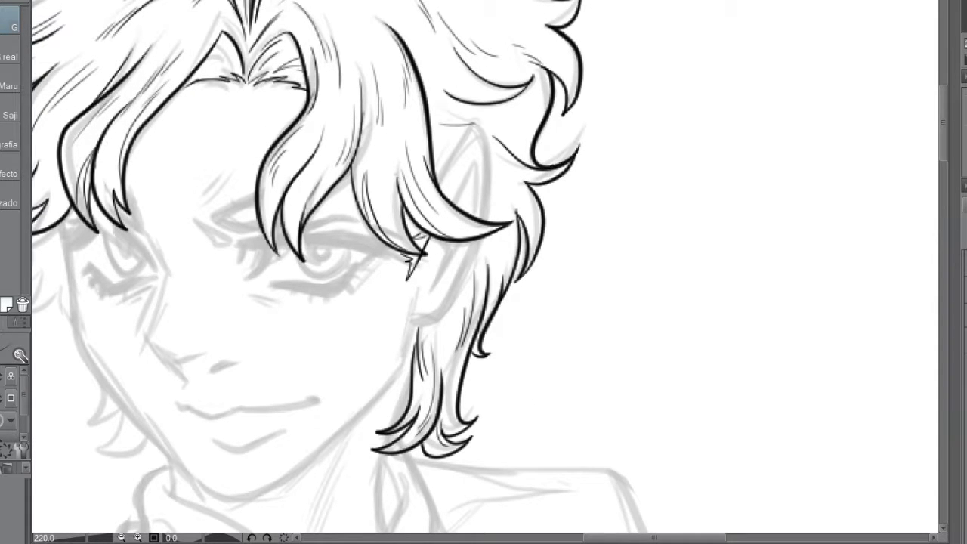
scroll(483, 272, up, 3)
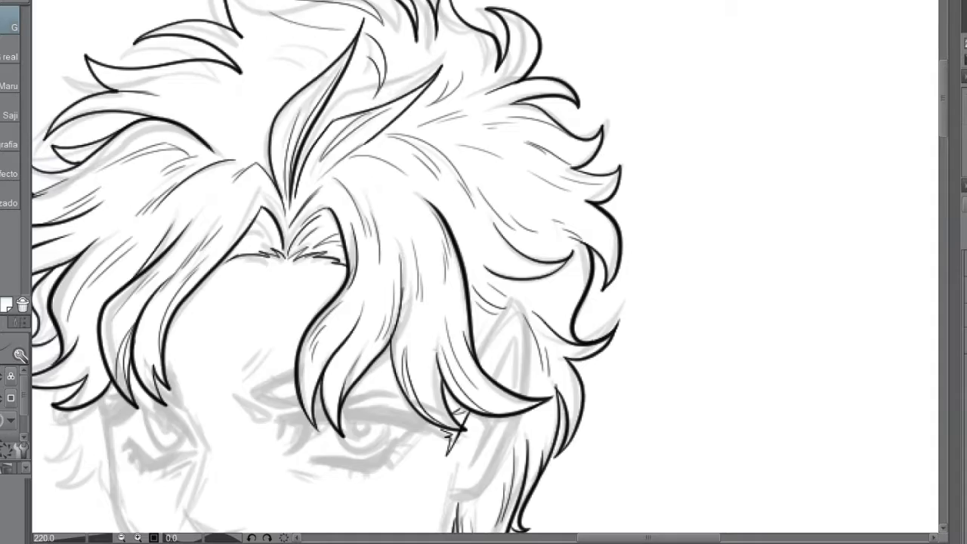
Check the hair in a mirrored view and ink the small pointed locks beside the far cheek
key(h)
scroll(619, 383, down, 5)
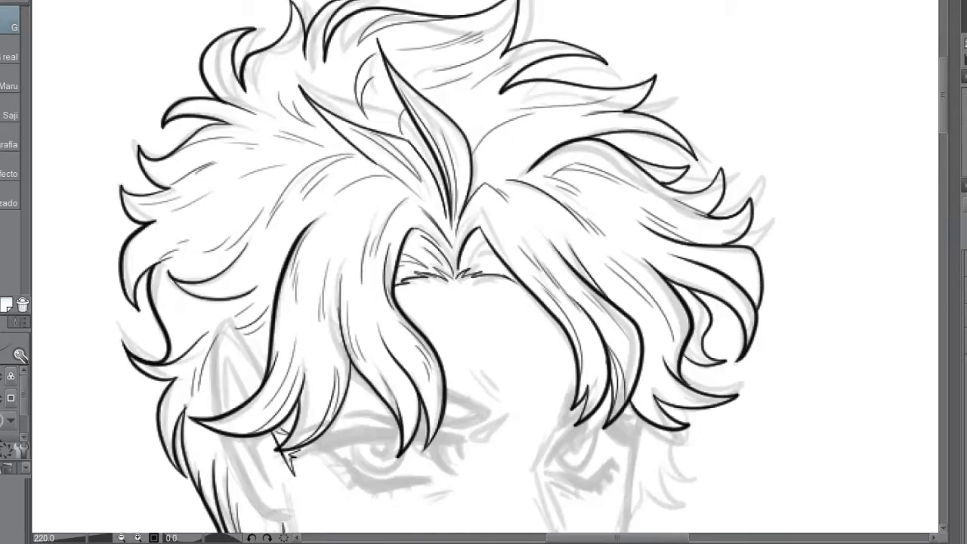
scroll(618, 383, up, 5)
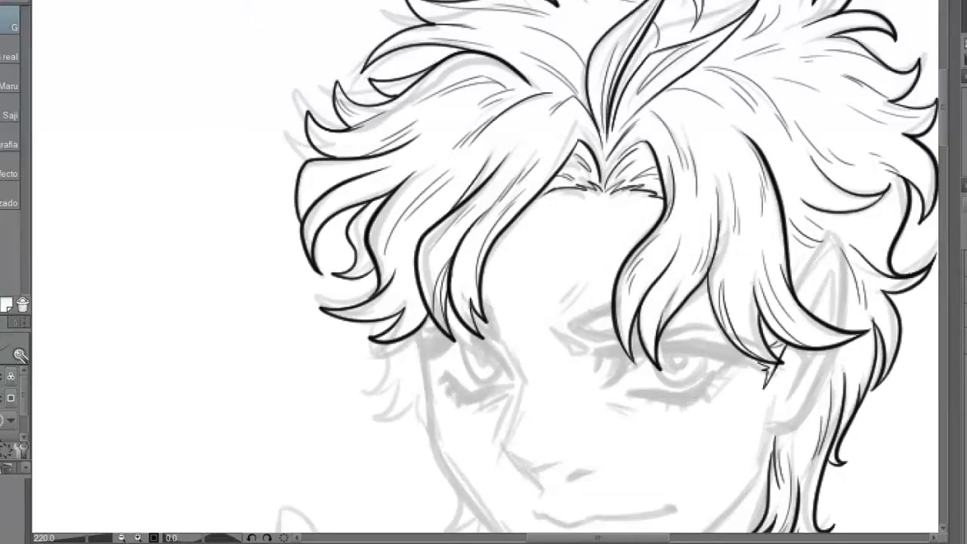
mouse_move(372, 333)
mouse_down()
mouse_move(371, 416)
mouse_move(428, 429)
mouse_up()
drag(334, 296, 378, 304)
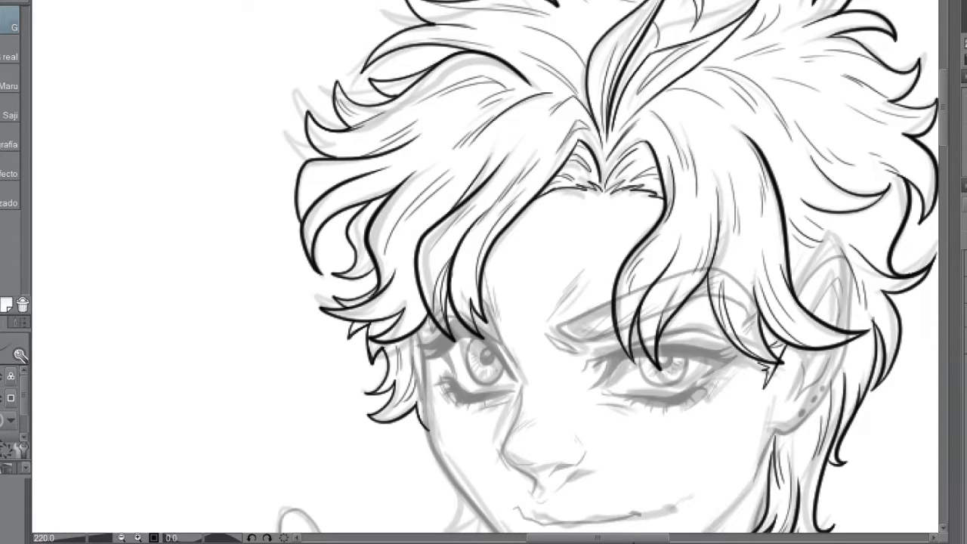
Erase the face and ear lines that run beneath the inked hair locks
key(e)
mouse_move(642, 313)
mouse_down()
mouse_move(756, 302)
mouse_move(832, 454)
mouse_up()
drag(453, 227, 718, 340)
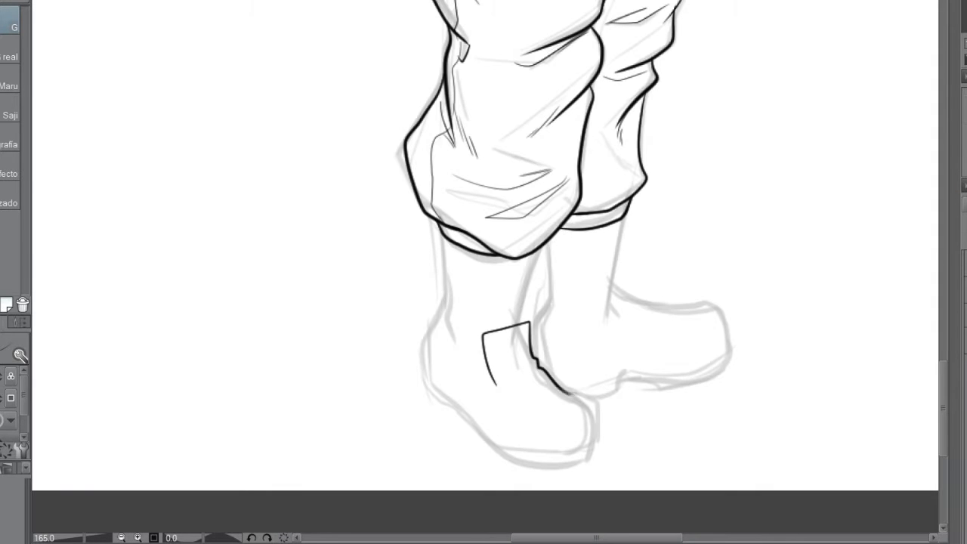
Ink the front shoe's toe, sole with heel notch, and heel outline up to the ankle opening
drag(439, 313, 594, 446)
scroll(499, 340, up, 2)
drag(415, 292, 594, 339)
drag(373, 224, 415, 291)
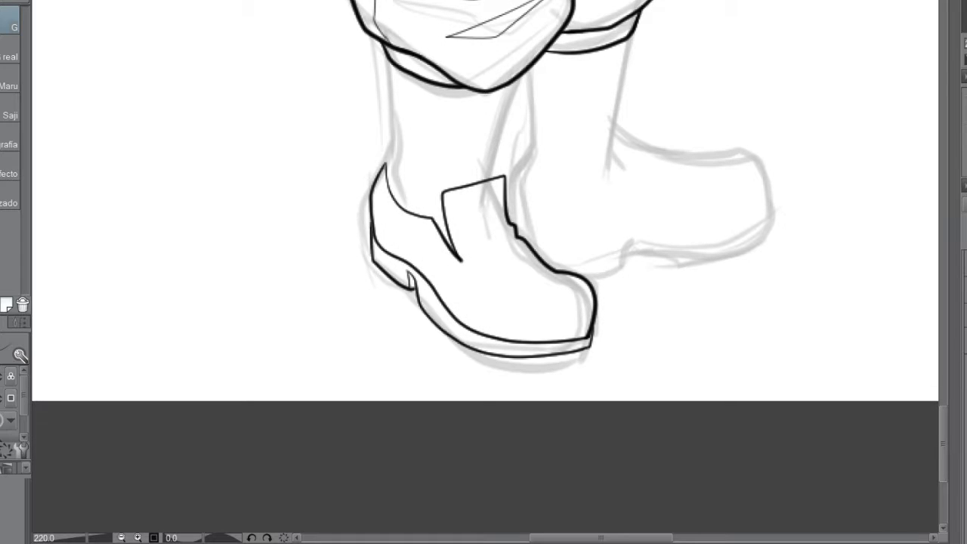
Ink the front shoe's seam lines and the ankle above it, including the sock creases
drag(470, 269, 563, 279)
drag(385, 58, 395, 136)
drag(384, 177, 424, 224)
drag(389, 76, 394, 178)
drag(396, 174, 430, 206)
drag(420, 159, 449, 174)
drag(517, 82, 493, 175)
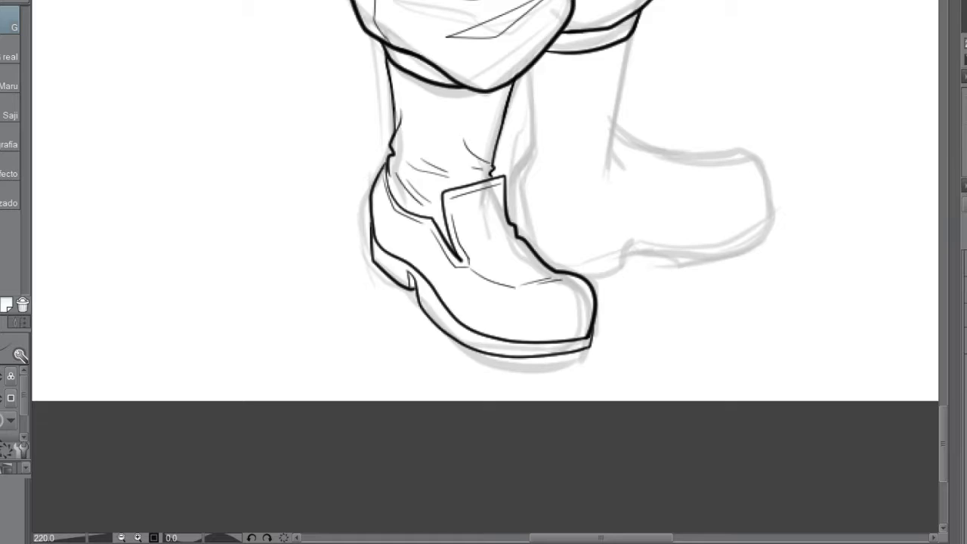
Ink the rear shoe's heel, ankle opening, toe and the upper edge of its sole
drag(529, 226, 434, 359)
drag(428, 301, 586, 318)
drag(523, 258, 671, 354)
drag(671, 354, 438, 387)
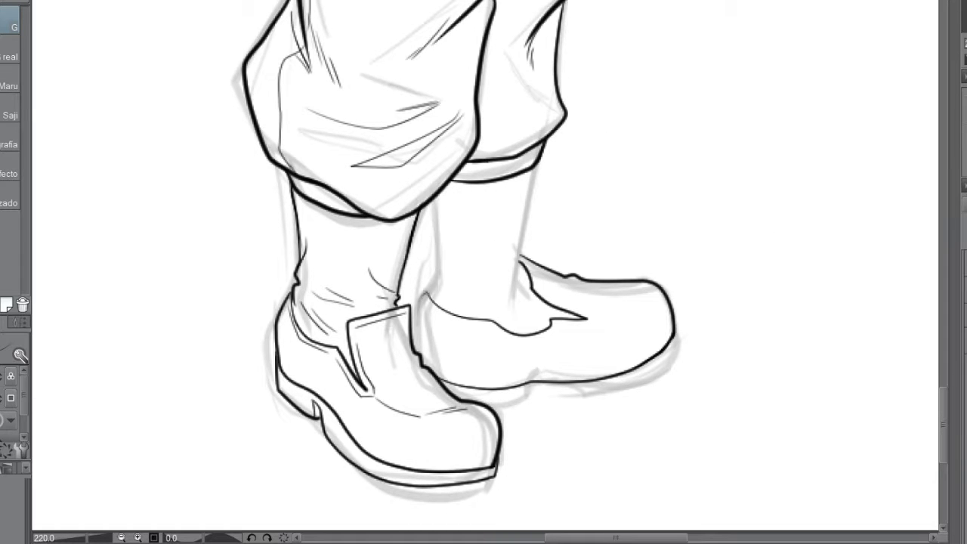
Ink the rear ankle's edges and sock creases, and the rear shoe's sole with its heel notch
drag(536, 169, 520, 255)
drag(529, 287, 504, 310)
drag(529, 251, 514, 269)
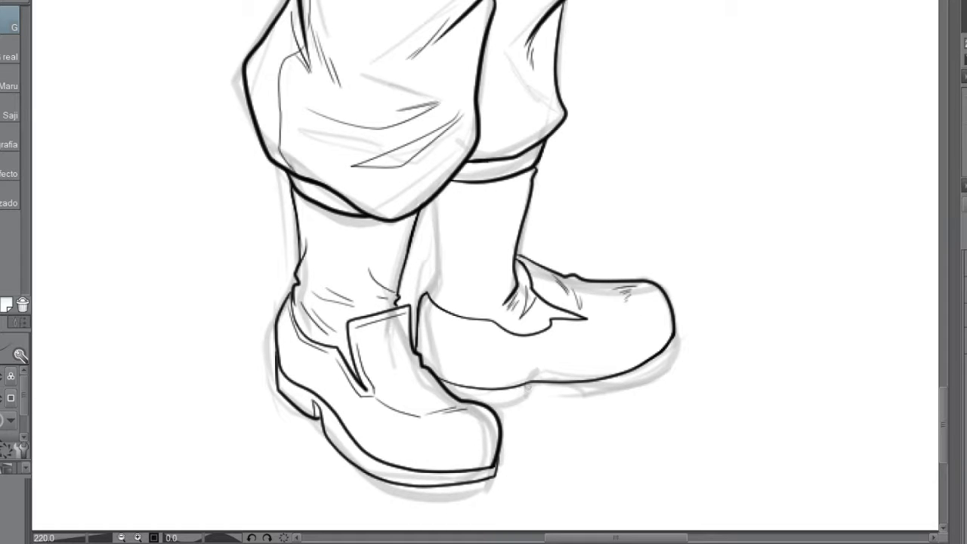
drag(672, 347, 496, 412)
drag(451, 294, 501, 281)
drag(437, 201, 432, 296)
drag(449, 296, 499, 285)
drag(446, 288, 421, 316)
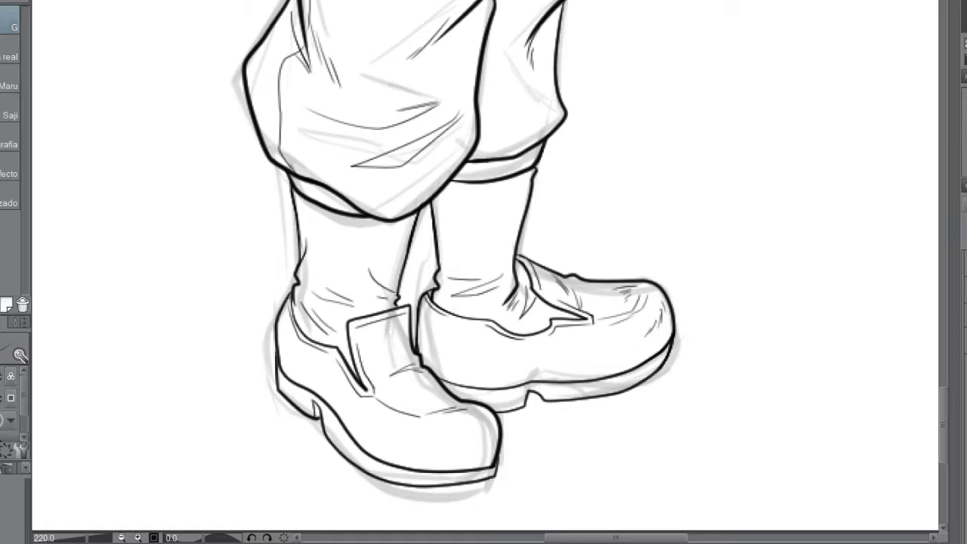
scroll(484, 272, down, 8)
scroll(672, 272, up, 2)
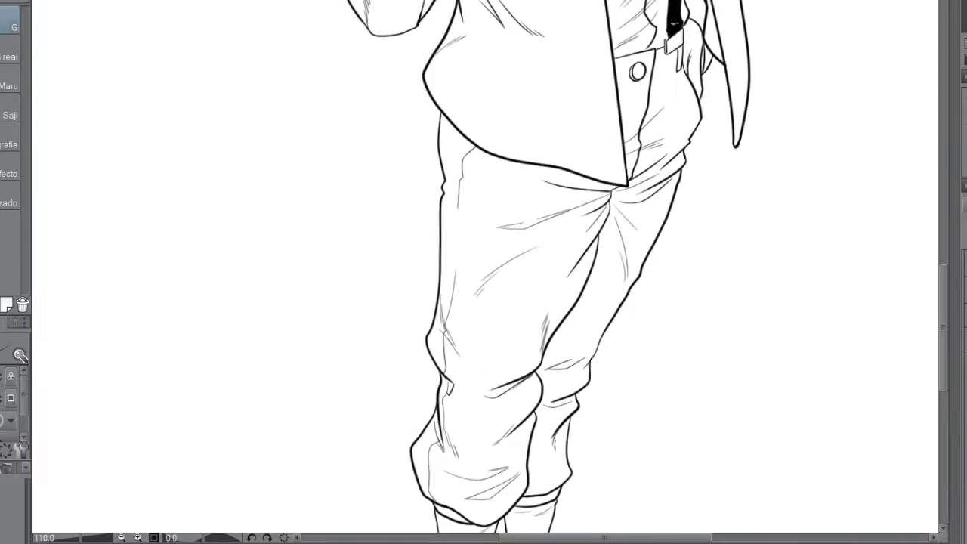
Sketch a thin-lined mannequin's neck, shoulder block and tapered torso box beside the inked character
scroll(673, 272, down, 4)
scroll(456, 41, up, 2)
drag(444, 62, 444, 99)
drag(459, 61, 459, 94)
drag(405, 114, 489, 82)
drag(424, 136, 499, 102)
drag(399, 136, 414, 225)
drag(425, 136, 432, 204)
drag(499, 102, 489, 211)
drag(432, 227, 484, 211)
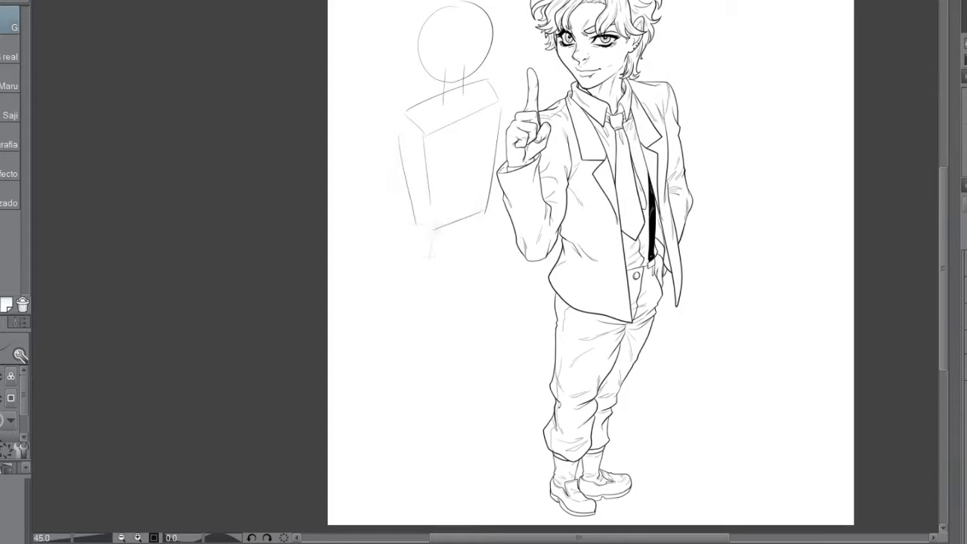
Extend the mannequin sketch with simple construction shapes for the arms, hips and legs
drag(423, 287, 499, 299)
drag(497, 106, 533, 196)
drag(378, 117, 400, 219)
mouse_move(359, 91)
mouse_down()
mouse_move(370, 222)
mouse_move(408, 276)
mouse_up()
scroll(591, 265, down, 2)
drag(453, 189, 401, 382)
drag(433, 291, 421, 372)
drag(402, 389, 442, 387)
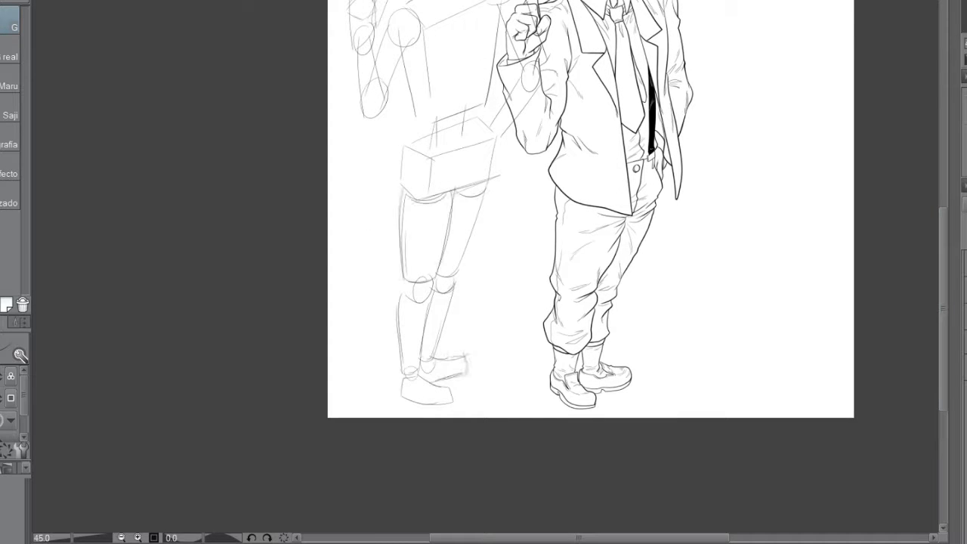
Select the face, neck and hand areas and fill them with a flat light peach skin tone
scroll(591, 209, down, 5)
scroll(484, 272, up, 4)
scroll(483, 287, down, 2)
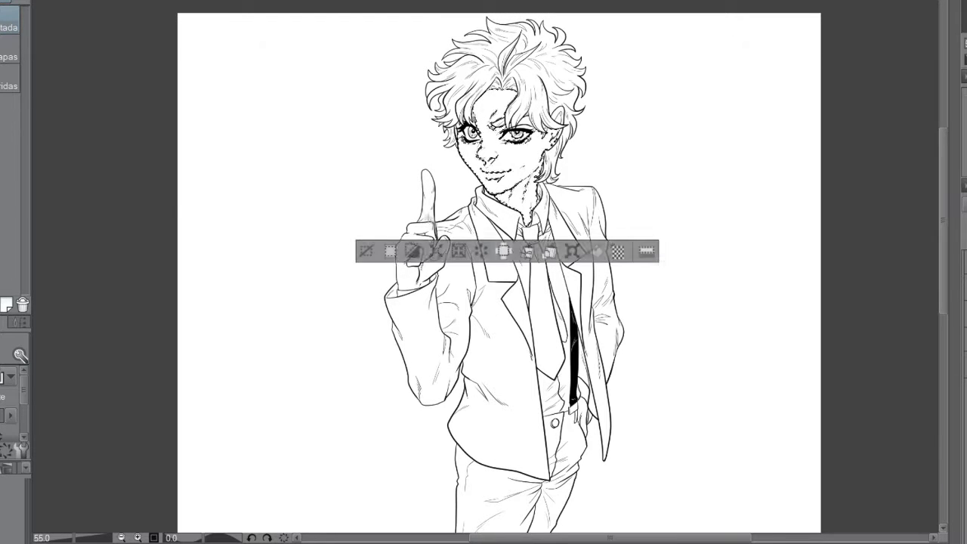
drag(427, 170, 400, 287)
key(b)
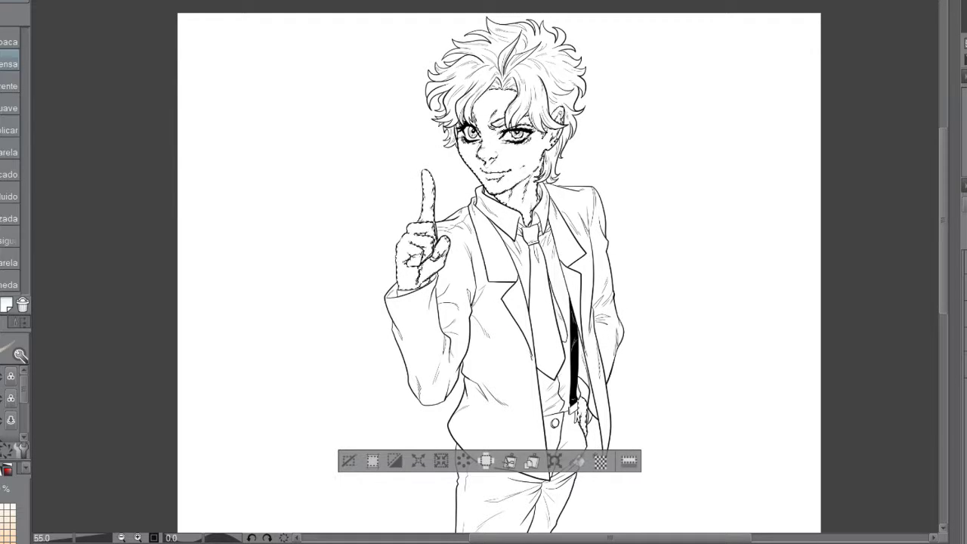
key(ctrl+d)
scroll(484, 272, up, 5)
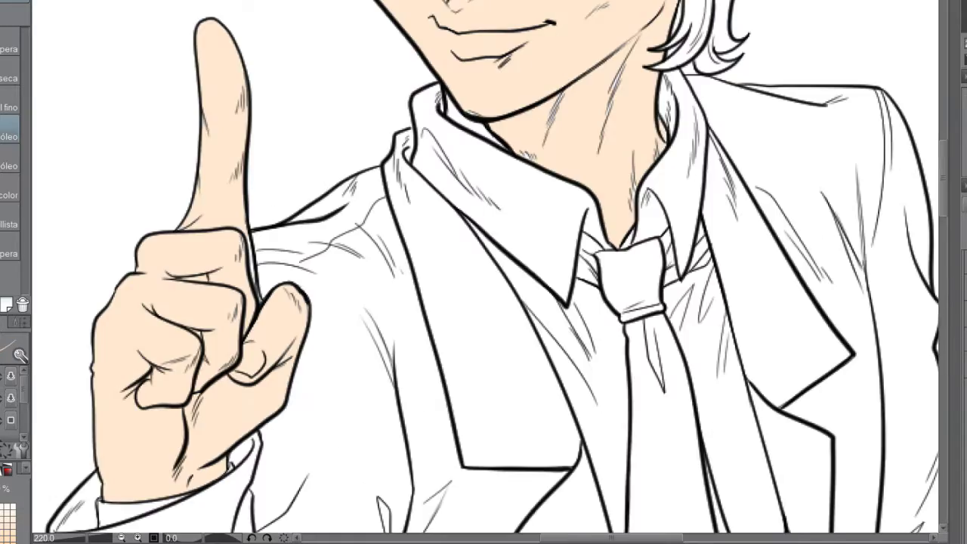
Paint both irises with a flat orange base colour using the oil brush
scroll(484, 272, up, 5)
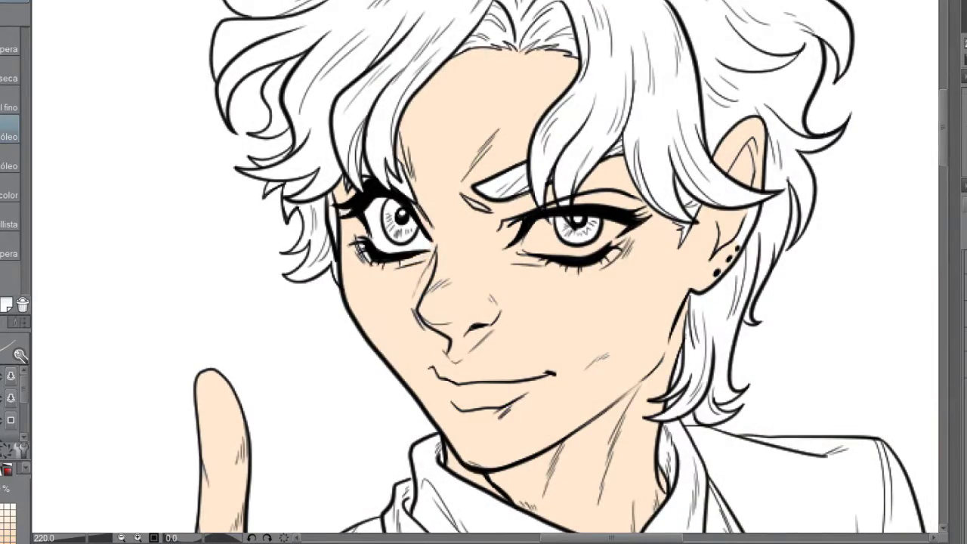
scroll(483, 272, down, 5)
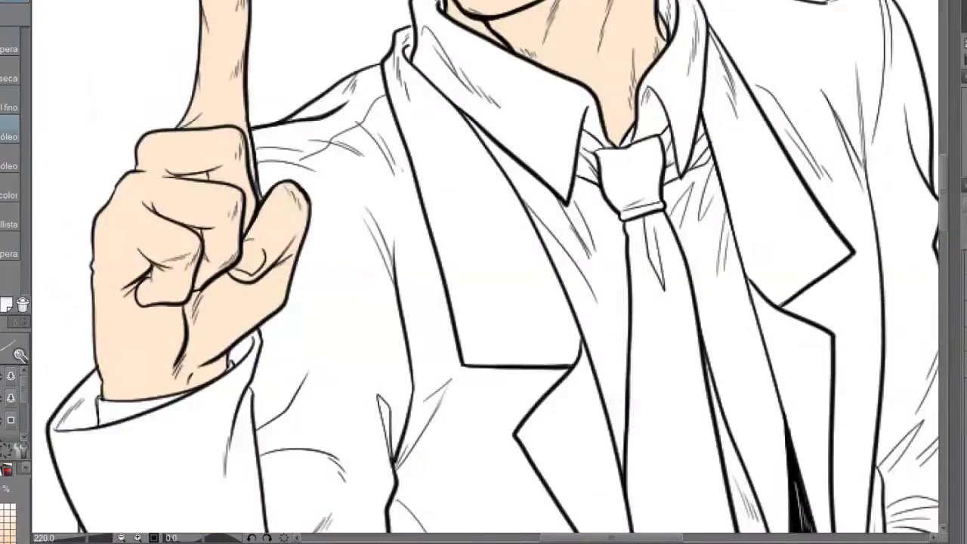
scroll(484, 272, up, 3)
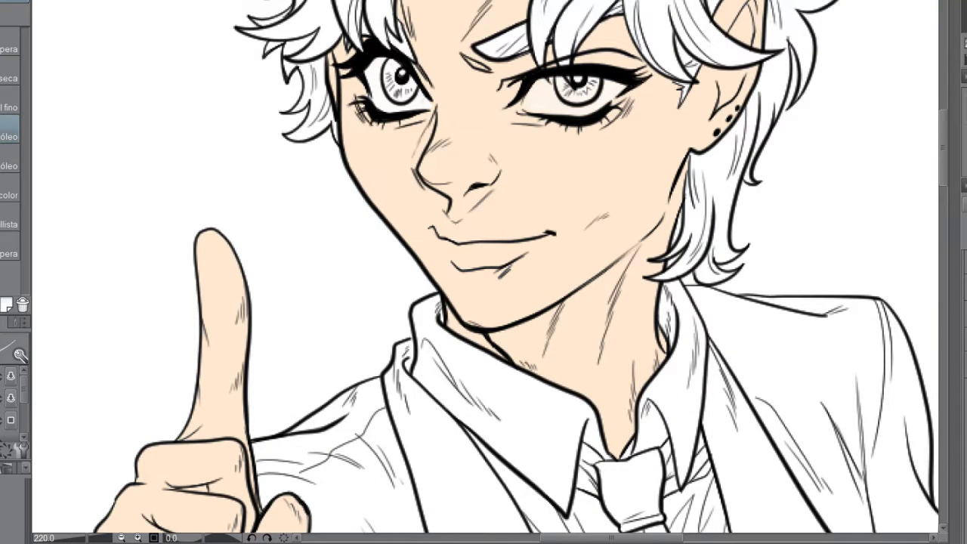
drag(389, 68, 412, 94)
drag(563, 82, 593, 99)
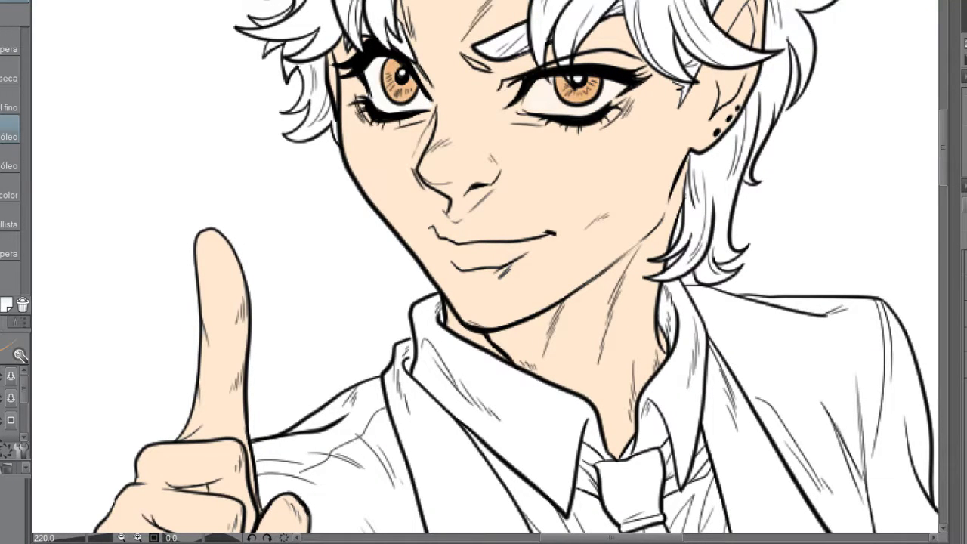
Deepen both irises with darker reddish-brown strokes around the pupils and along the iris edges
drag(389, 62, 416, 100)
key(p)
key(b)
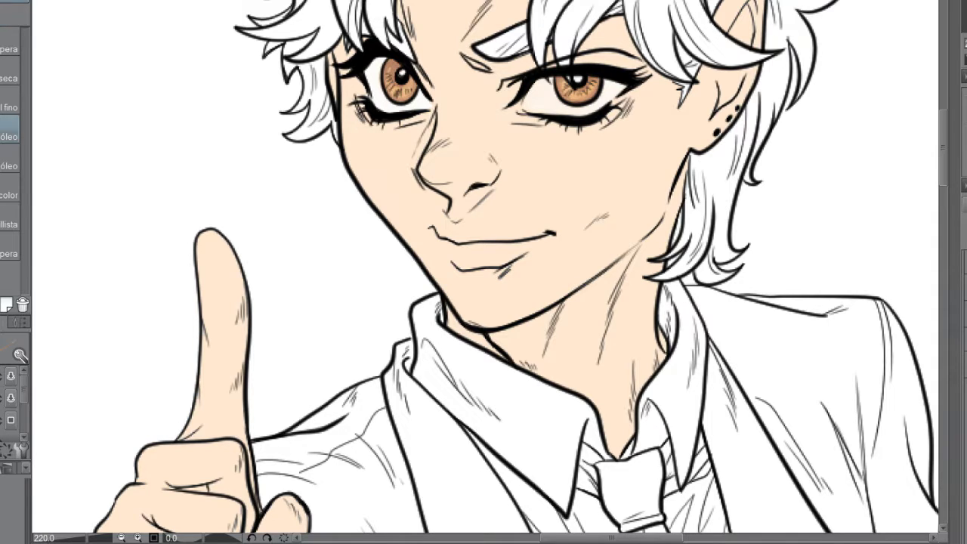
key(p)
key(b)
key(p)
key(b)
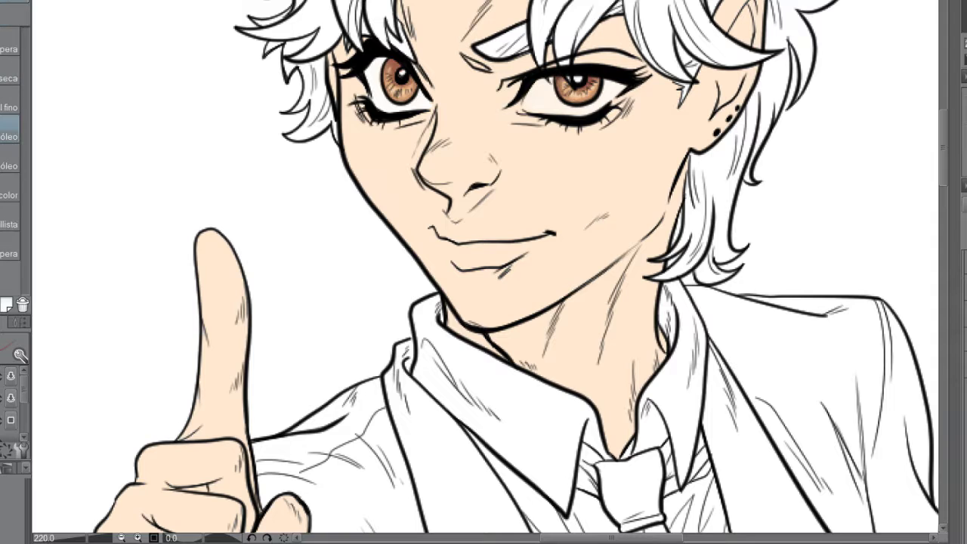
Block in tan shadows under the nose, around the eye sockets and along the brow creases
scroll(484, 272, up, 3)
key(g)
mouse_move(608, 201)
mouse_down()
mouse_move(616, 249)
mouse_move(684, 253)
mouse_move(612, 198)
mouse_up()
key(ctrl+z)
key(p)
mouse_move(499, 243)
mouse_down()
mouse_move(532, 212)
mouse_move(616, 175)
mouse_move(597, 193)
mouse_up()
drag(439, 336, 487, 332)
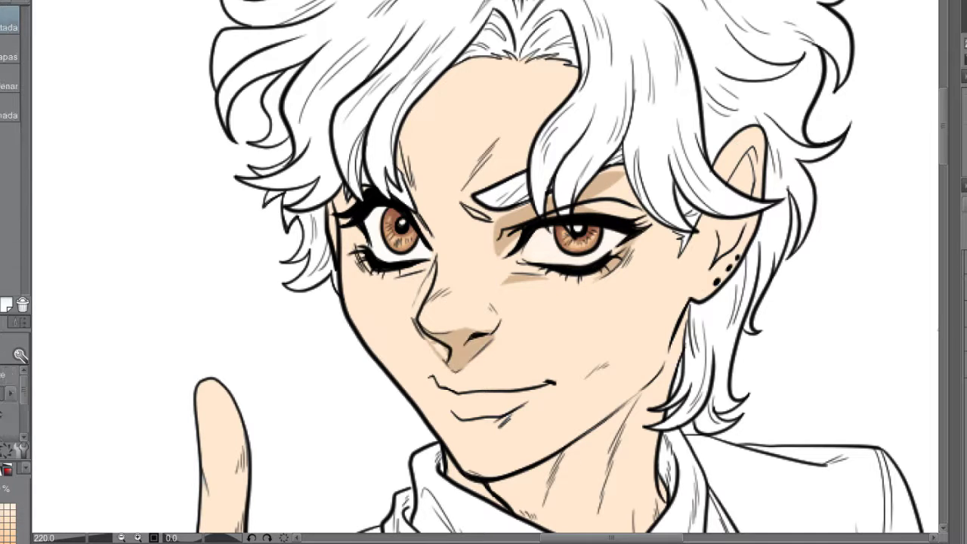
drag(495, 181, 523, 147)
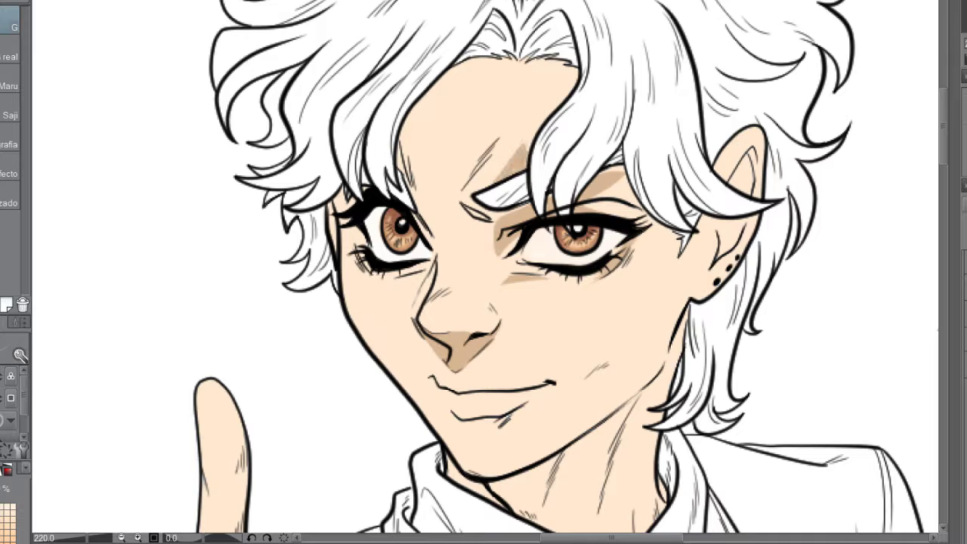
drag(469, 182, 499, 136)
Shade the far side of the face from eye to chin, the nose bridge and the small cheek crease in tan
scroll(484, 272, down, 2)
drag(392, 211, 476, 408)
click(393, 287)
click(423, 223)
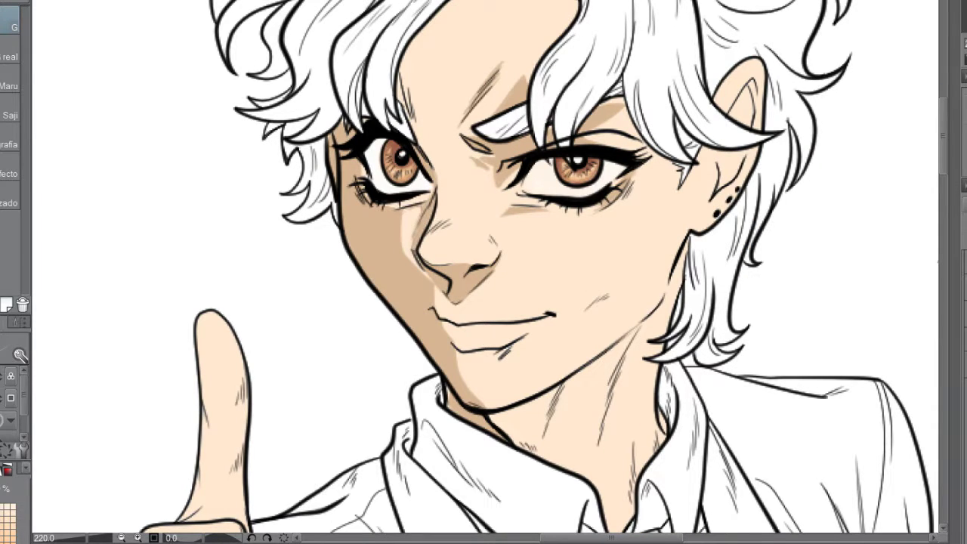
drag(588, 308, 609, 298)
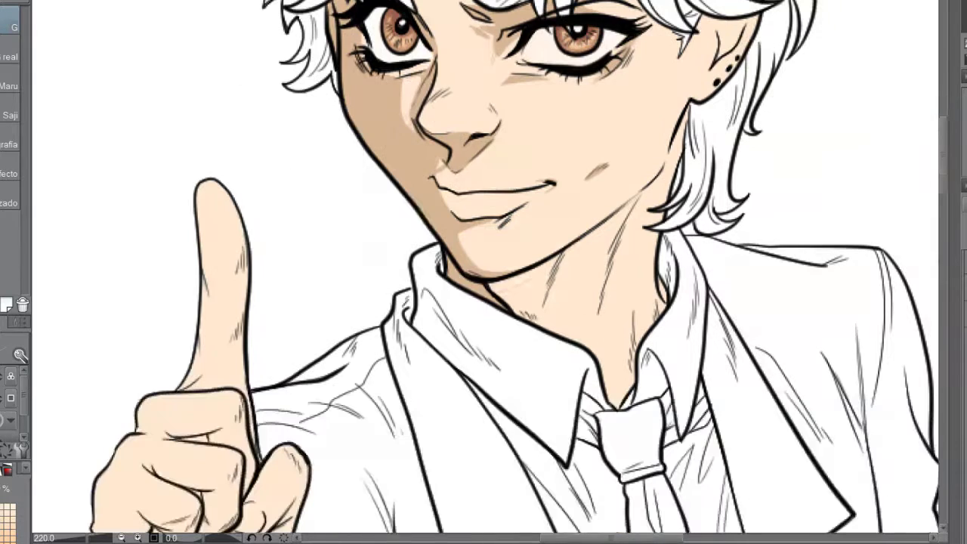
Add tan shadows to the neck under the jaw, along its tendons and beside the shirt collar
scroll(618, 408, down, 3)
drag(618, 215, 598, 314)
drag(643, 193, 619, 240)
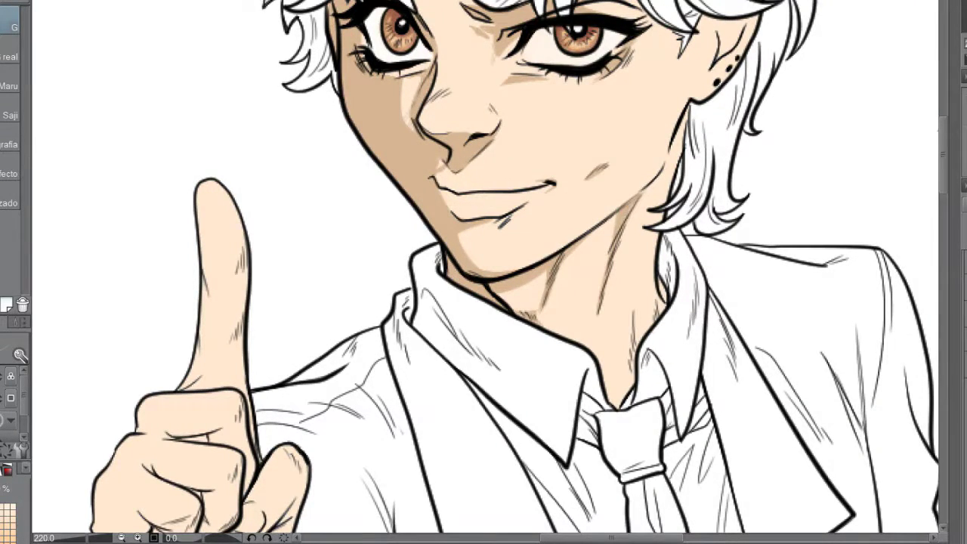
drag(633, 314, 620, 405)
drag(665, 281, 656, 315)
drag(635, 334, 630, 373)
drag(667, 258, 647, 331)
Shade the jaw edge beside the hair and the inner folds of the ear in tan
drag(688, 111, 674, 174)
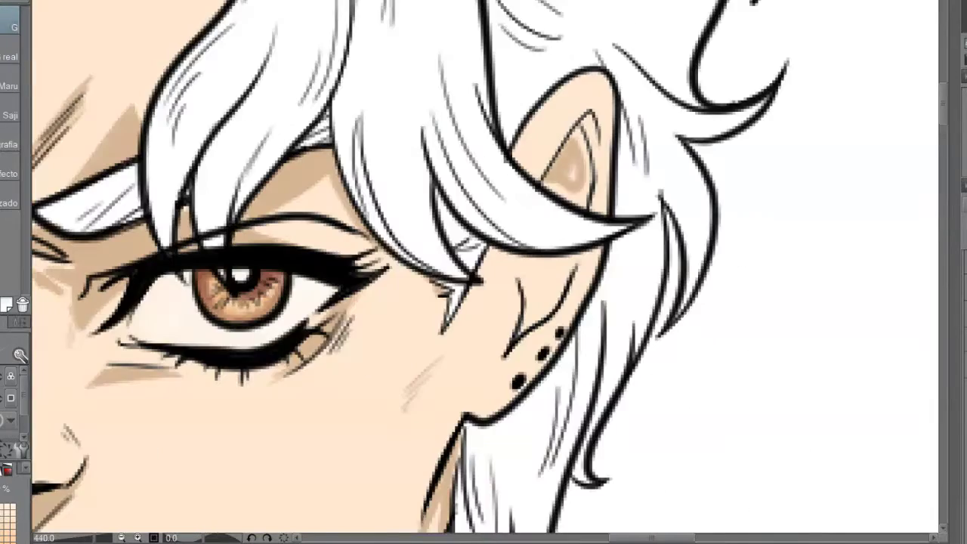
mouse_move(543, 112)
mouse_down()
mouse_move(529, 179)
mouse_move(541, 156)
mouse_up()
drag(548, 282, 519, 336)
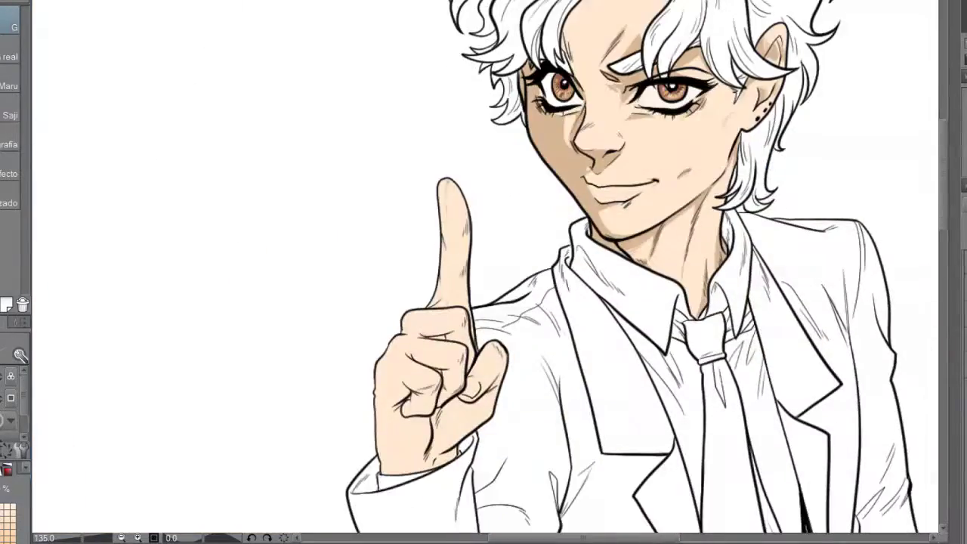
Shade the outer side of the raised finger and the back of the pointing hand in tan
drag(446, 178, 426, 333)
drag(413, 345, 406, 473)
drag(444, 178, 441, 276)
drag(423, 312, 384, 469)
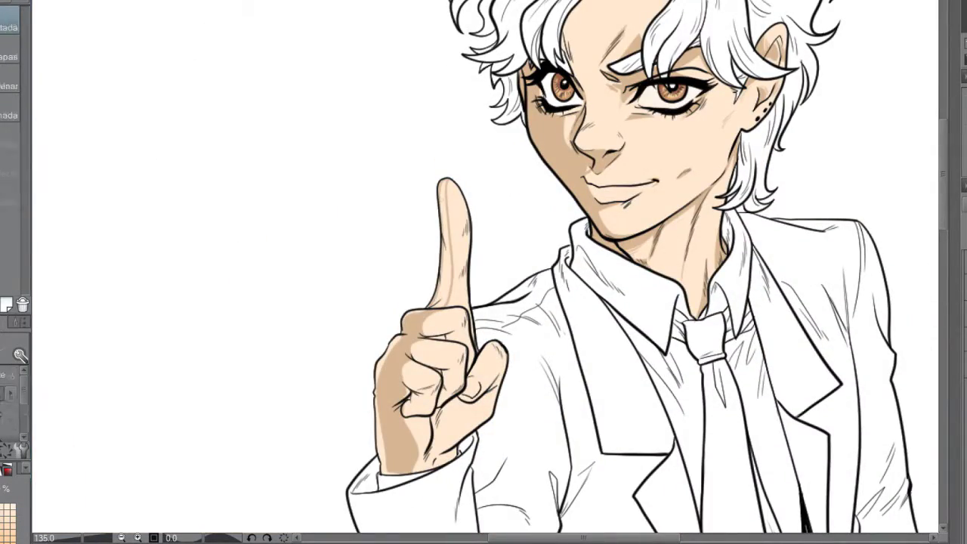
drag(446, 181, 439, 305)
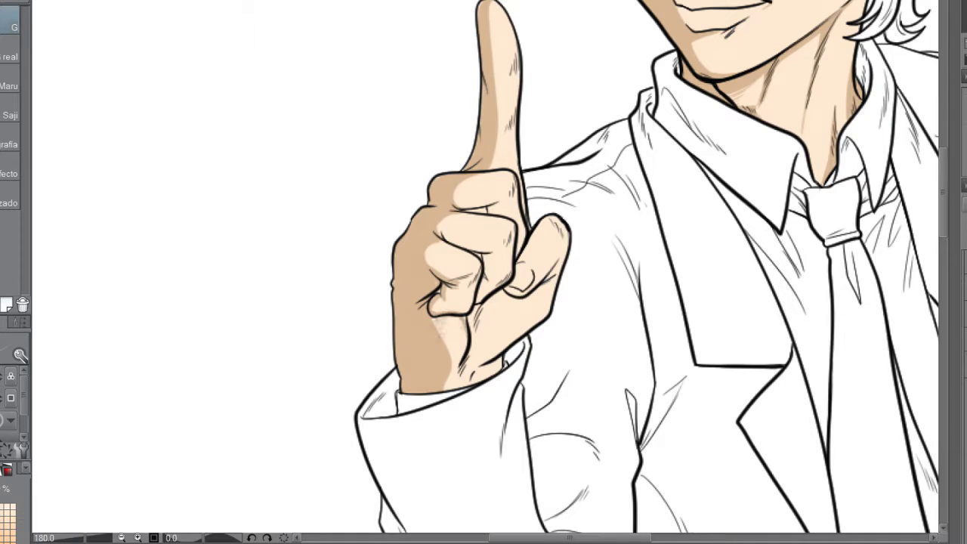
Add tan shadows to the pointing hand's palm and thumb creases, and shade the hand at the trouser pocket
key(ctrl+plus)
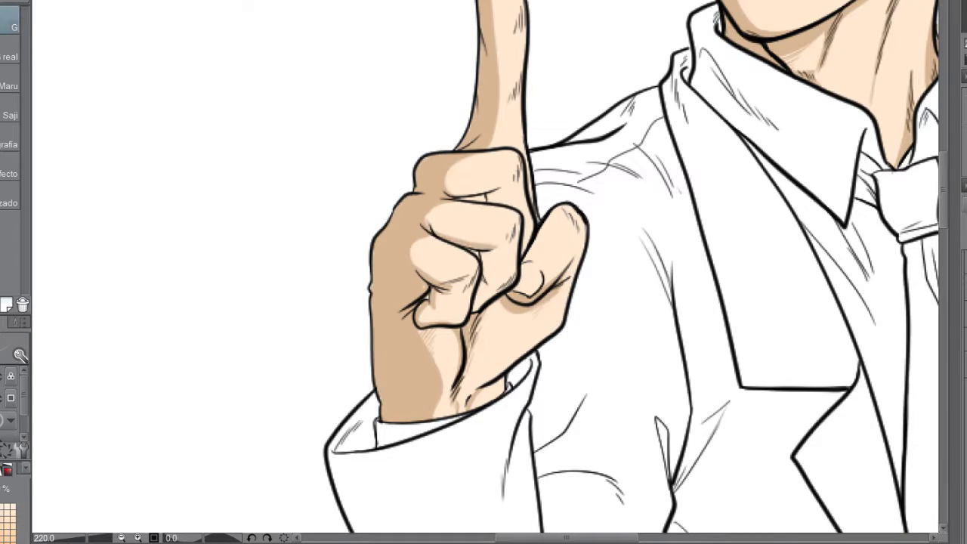
key(ctrl+minus)
key(ctrl+minus)
key(ctrl+plus)
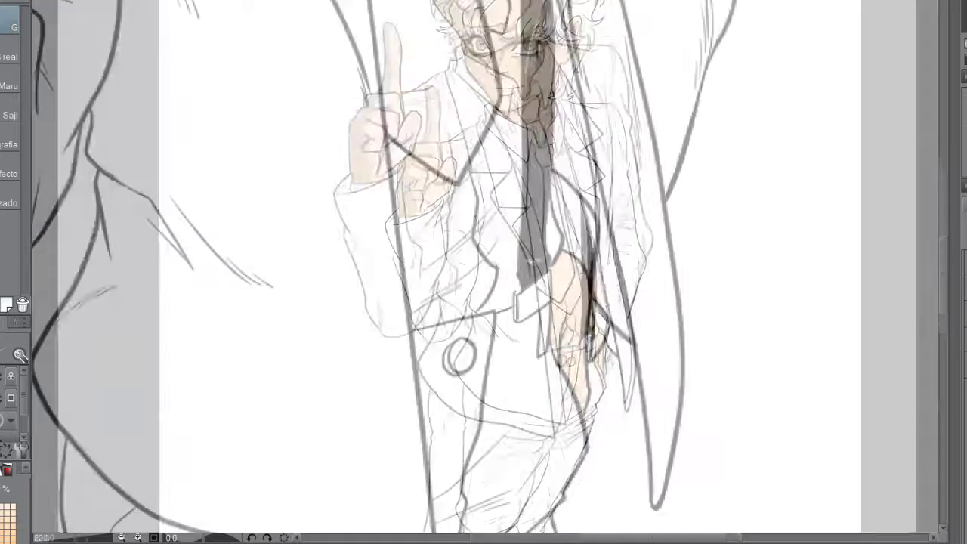
drag(565, 256, 575, 377)
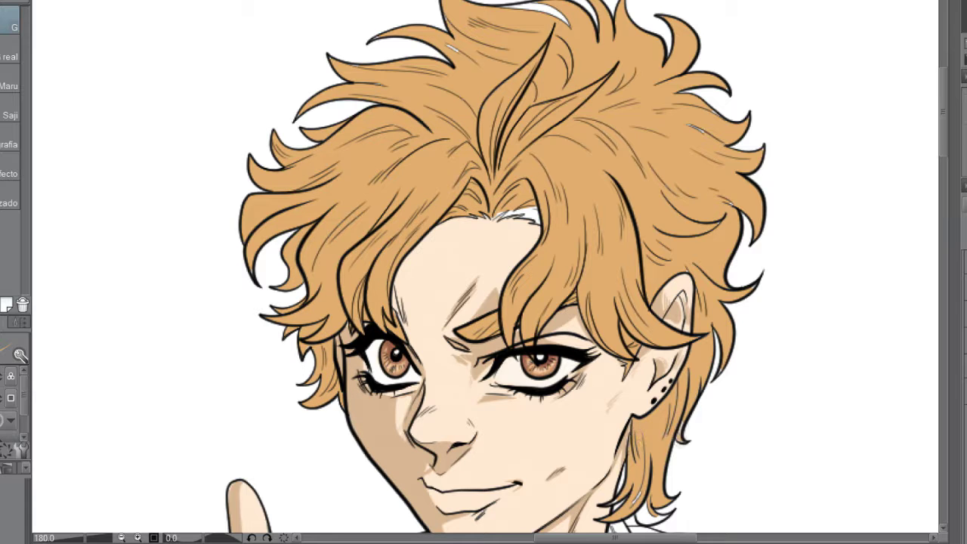
Paint darker orange-brown shading over the hair locks on the pointing-hand side with the oil brush
scroll(650, 287, down, 3)
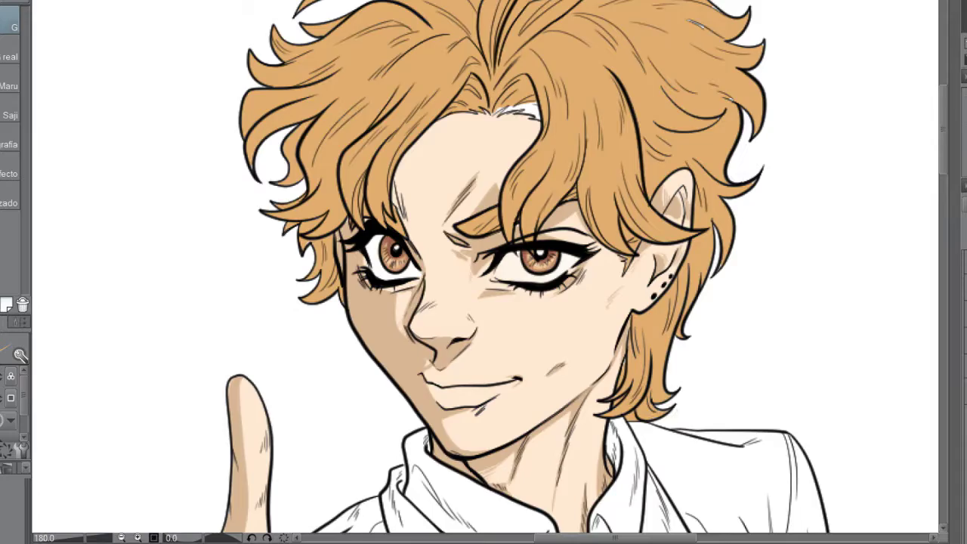
key(h)
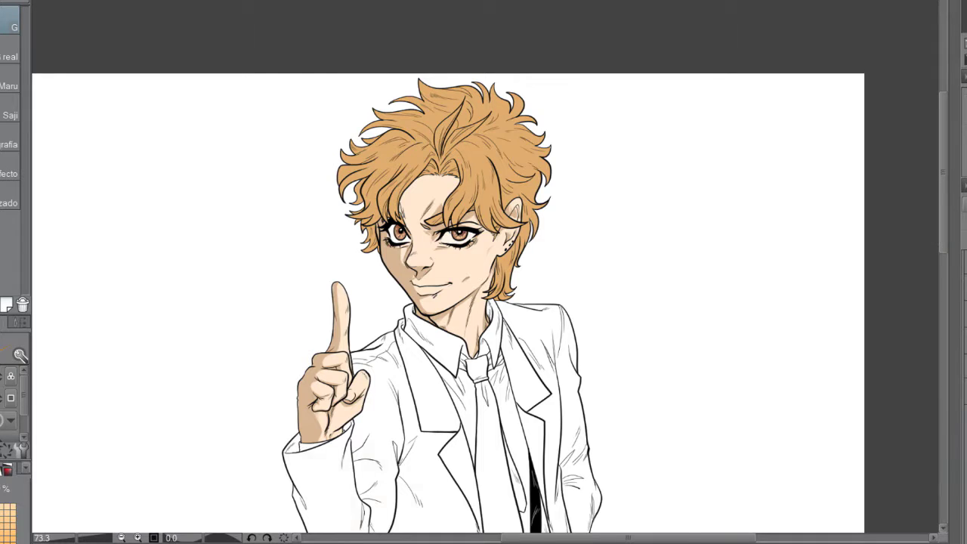
scroll(445, 128, up, 4)
mouse_move(208, 287)
mouse_down()
mouse_move(227, 219)
mouse_move(302, 151)
mouse_move(408, 213)
mouse_up()
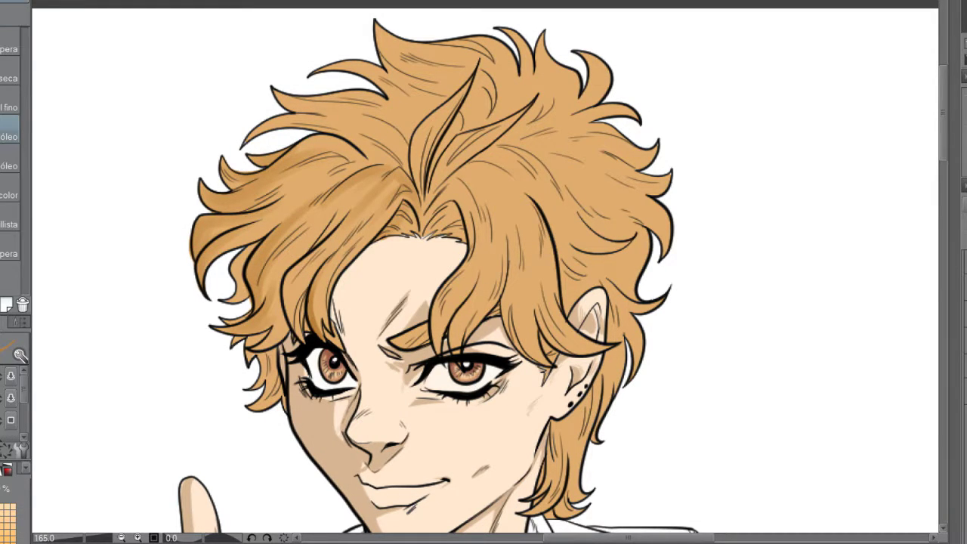
drag(234, 249, 257, 331)
drag(348, 138, 277, 164)
drag(359, 113, 279, 125)
Shade the central hair tufts, the parting and the fringe locks beside the far eye in darker orange
drag(446, 104, 414, 189)
drag(475, 133, 429, 215)
drag(496, 163, 469, 230)
drag(552, 145, 487, 195)
drag(325, 286, 311, 336)
drag(310, 258, 285, 322)
drag(277, 352, 251, 405)
drag(286, 328, 244, 361)
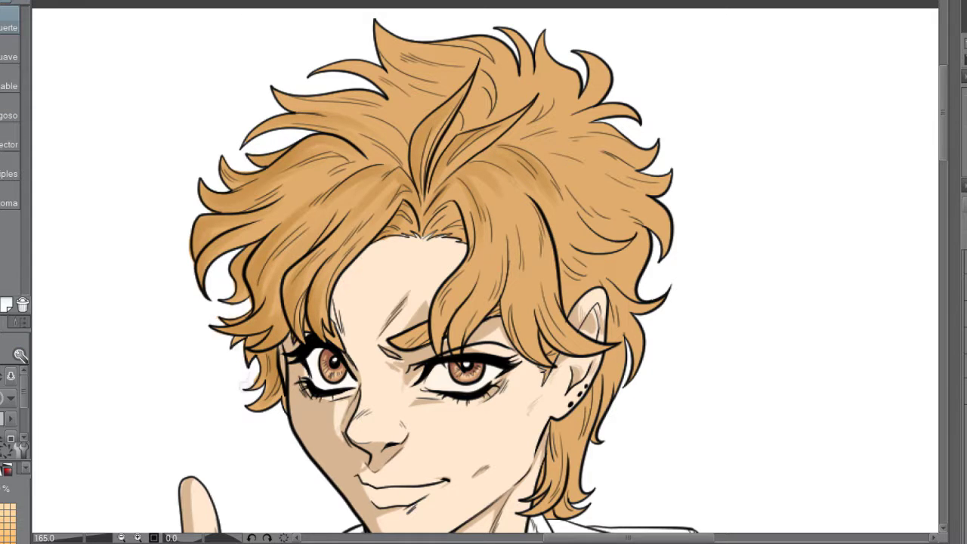
Add darker orange shading to the swept-back locks and tips along the crown of the hair
drag(366, 89, 269, 114)
drag(284, 118, 241, 144)
drag(407, 92, 338, 127)
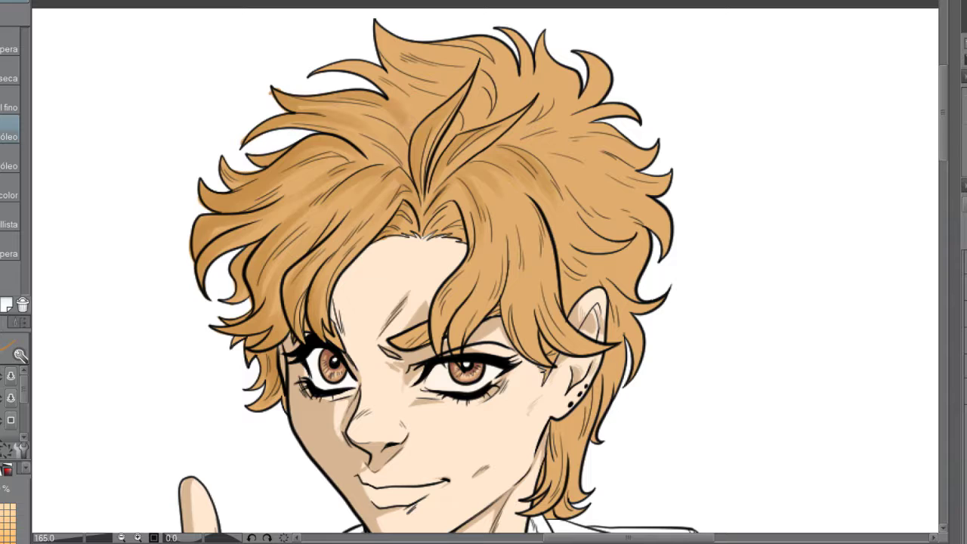
drag(367, 57, 305, 74)
drag(411, 62, 322, 92)
drag(385, 21, 375, 61)
drag(495, 17, 373, 87)
drag(519, 32, 440, 76)
Shade the fringe near the ear, the locks behind the ear and the hair at the nape in darker orange
drag(486, 270, 450, 348)
drag(544, 298, 506, 367)
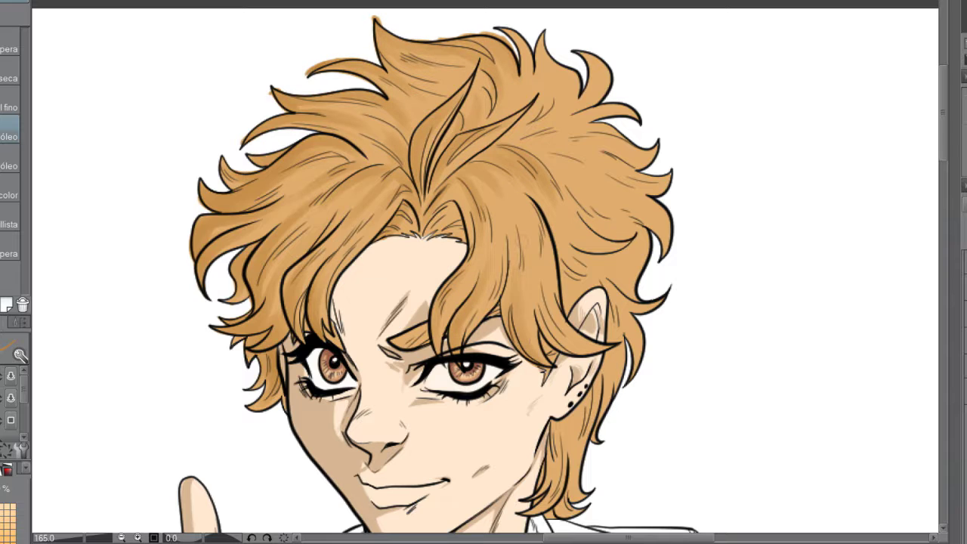
drag(524, 250, 514, 325)
drag(603, 325, 549, 356)
drag(574, 417, 547, 482)
drag(595, 374, 569, 472)
drag(615, 352, 594, 414)
drag(605, 279, 564, 313)
drag(604, 239, 567, 281)
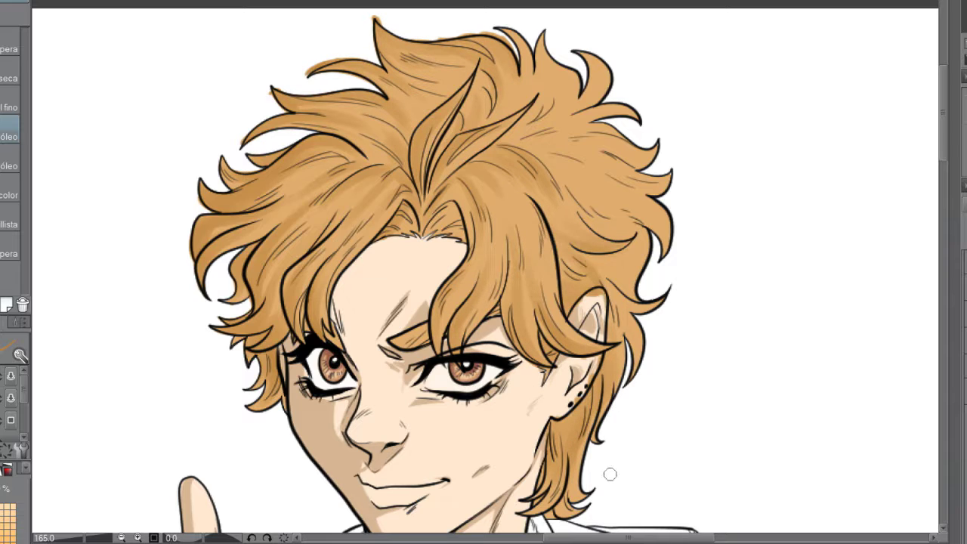
Draw sharp brown shadow strokes with the G-pen along the outer and upper locks on the pointing-hand side
key(e)
key(p)
drag(246, 295, 222, 304)
drag(279, 231, 246, 312)
drag(229, 235, 198, 281)
drag(250, 177, 195, 208)
drag(296, 162, 221, 189)
drag(321, 124, 247, 139)
drag(406, 91, 274, 122)
drag(343, 113, 255, 130)
drag(408, 104, 379, 133)
Draw sharp brown shadow strokes along the fringe locks hanging over the forehead and both eyes
drag(307, 282, 287, 341)
drag(337, 237, 286, 302)
drag(323, 272, 309, 330)
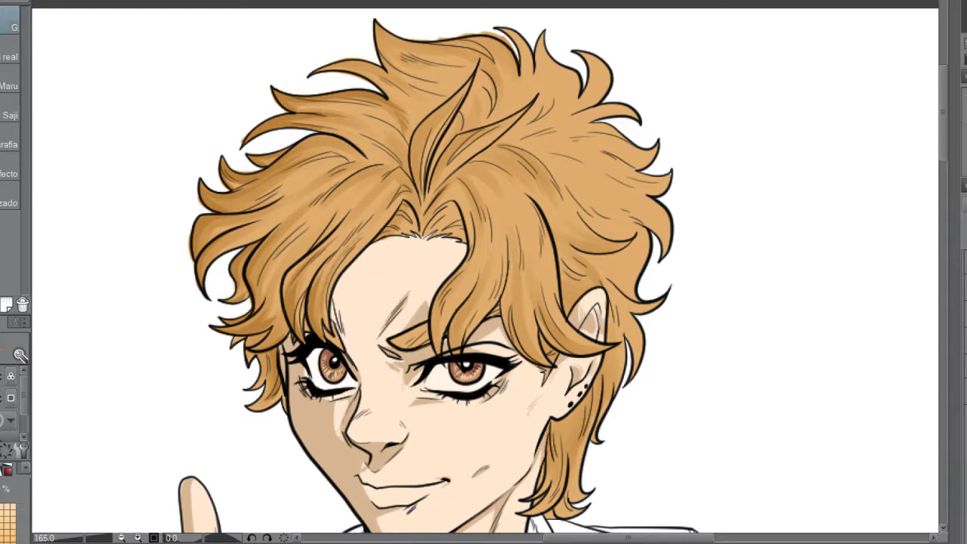
drag(472, 305, 457, 346)
drag(550, 361, 538, 367)
drag(540, 281, 508, 365)
Add brown pen shadows at the hair parting and inside the central upright tufts
drag(462, 204, 445, 242)
drag(469, 135, 434, 193)
drag(423, 112, 431, 198)
drag(464, 87, 421, 129)
drag(475, 177, 427, 213)
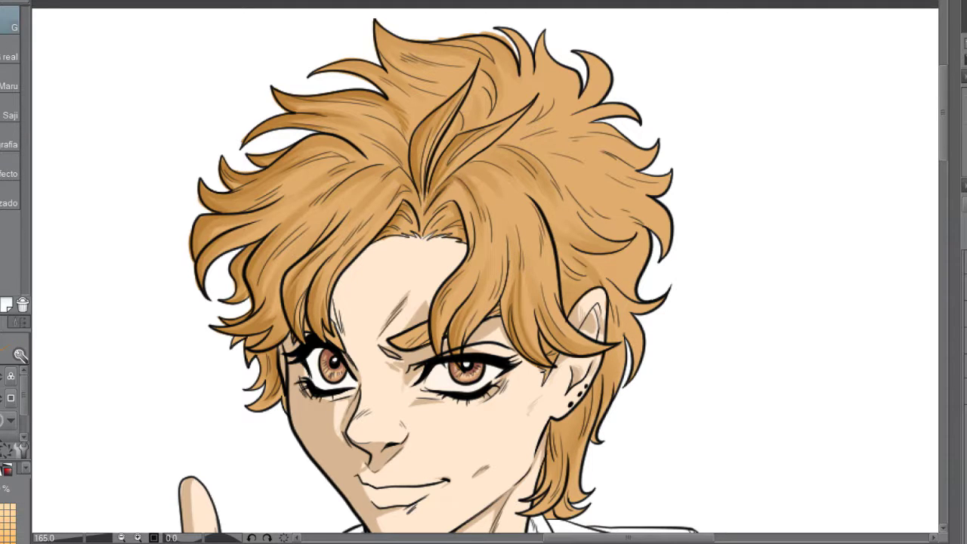
drag(517, 156, 466, 186)
Deepen the shadows in the hair behind the ear and down the nape, alternating brush and pen
key(b)
key(p)
key(b)
key(p)
drag(592, 361, 572, 423)
drag(609, 315, 607, 389)
key(b)
key(p)
key(b)
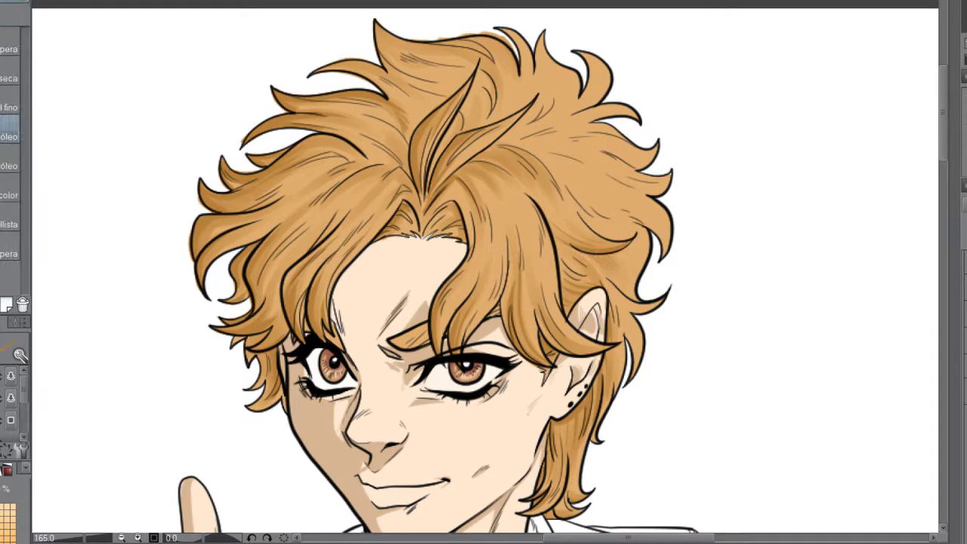
Paint pale highlights across the fringe locks on both sides of the parting
mouse_move(270, 174)
mouse_down()
mouse_move(332, 217)
mouse_move(382, 213)
mouse_up()
key(b)
mouse_move(478, 255)
mouse_down()
mouse_move(517, 221)
mouse_move(547, 214)
mouse_up()
key(p)
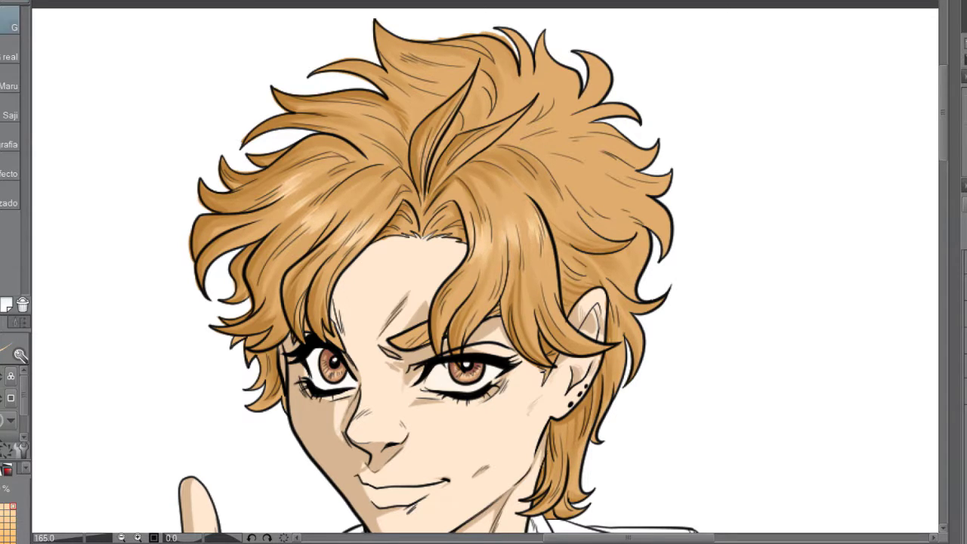
Add pale highlights to the central tufts and the hair mass above the ear
key(b)
key(p)
mouse_move(567, 227)
mouse_down()
mouse_move(588, 195)
mouse_move(557, 210)
mouse_move(591, 233)
mouse_move(605, 189)
mouse_up()
key(b)
key(p)
mouse_move(593, 198)
mouse_down()
mouse_move(620, 178)
mouse_move(612, 189)
mouse_up()
key(b)
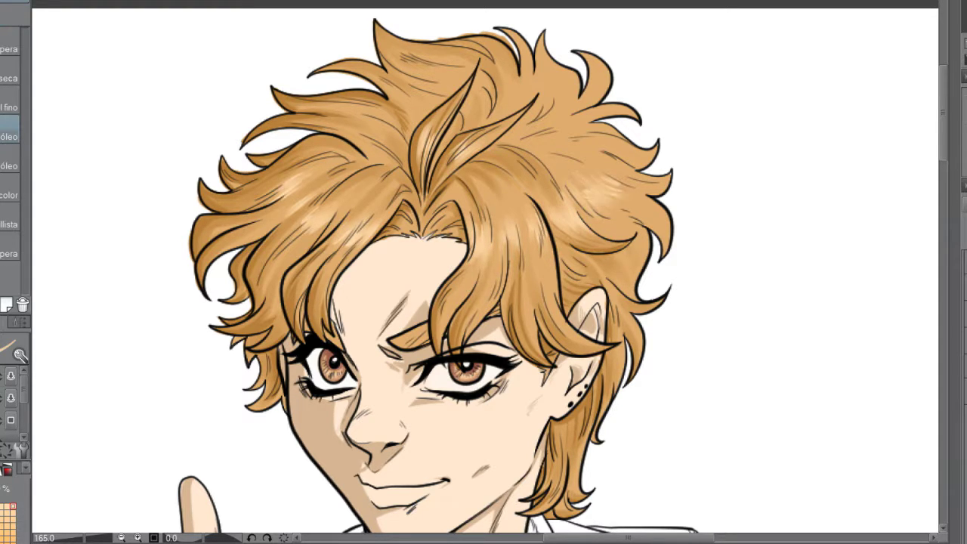
Paint light highlights on the curled hair tufts at the upper back of the head with the brush
key(minus)
key(p)
key(at)
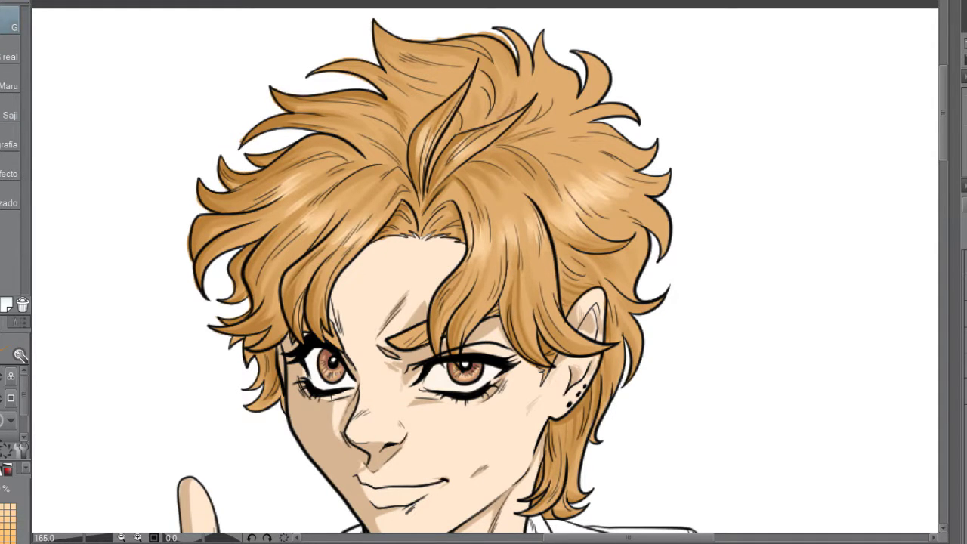
key(b)
drag(534, 76, 555, 121)
key(e)
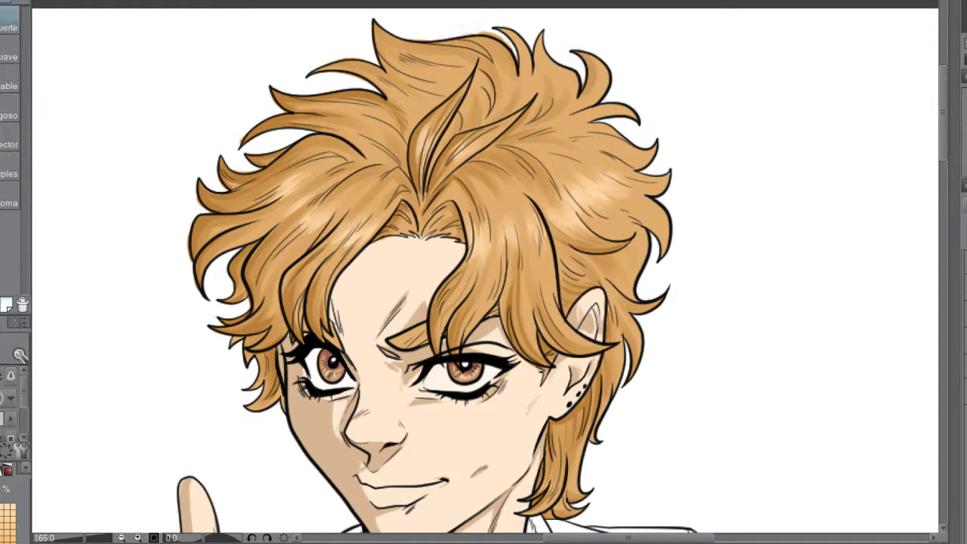
key(b)
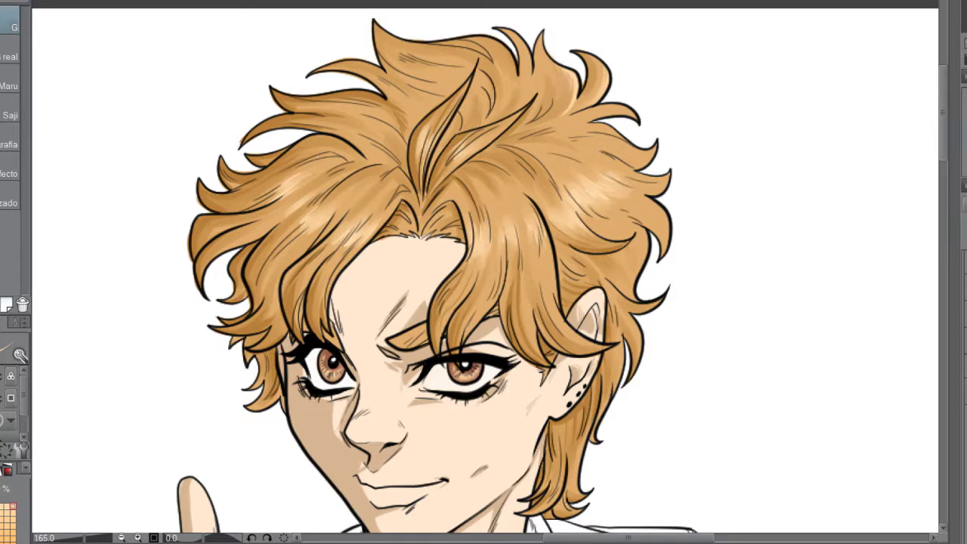
Extend the pale highlights through the crown strands, side curls and nape hair, cleaning edges with the eraser
key(e)
mouse_move(505, 45)
mouse_down()
mouse_move(509, 71)
mouse_move(491, 98)
mouse_up()
key(b)
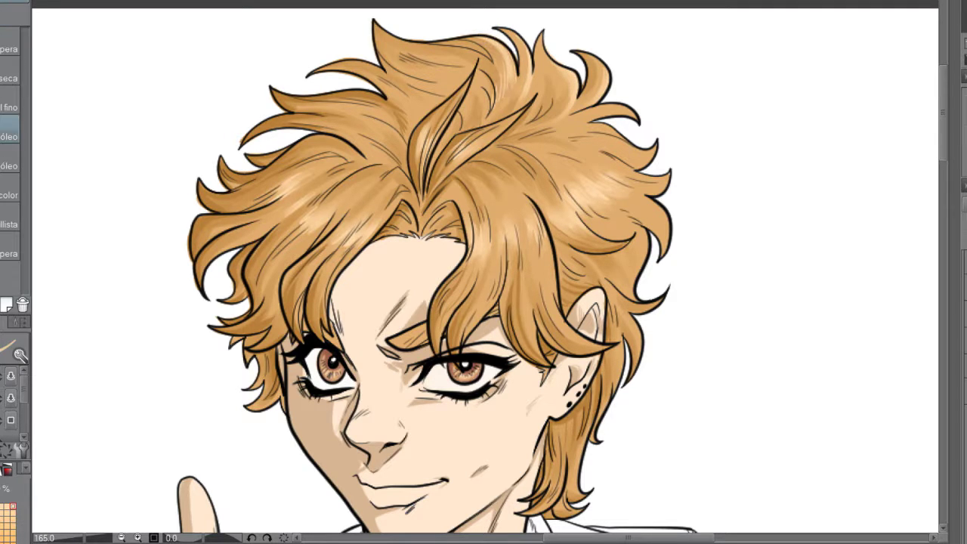
key(p)
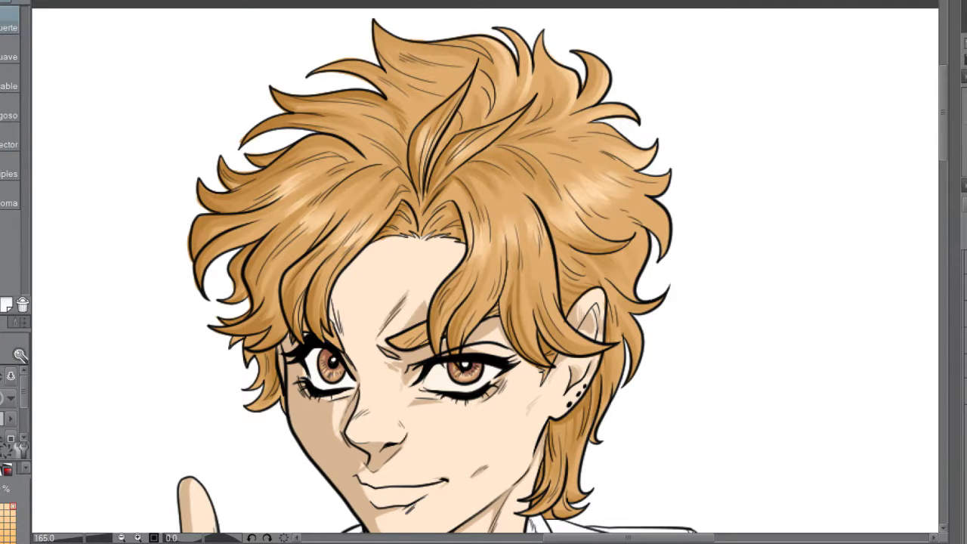
key(b)
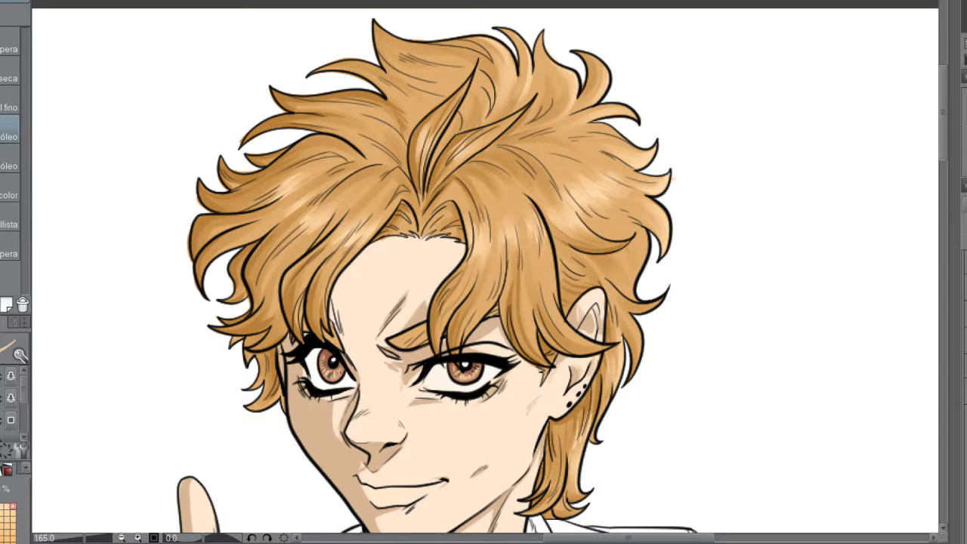
key(p)
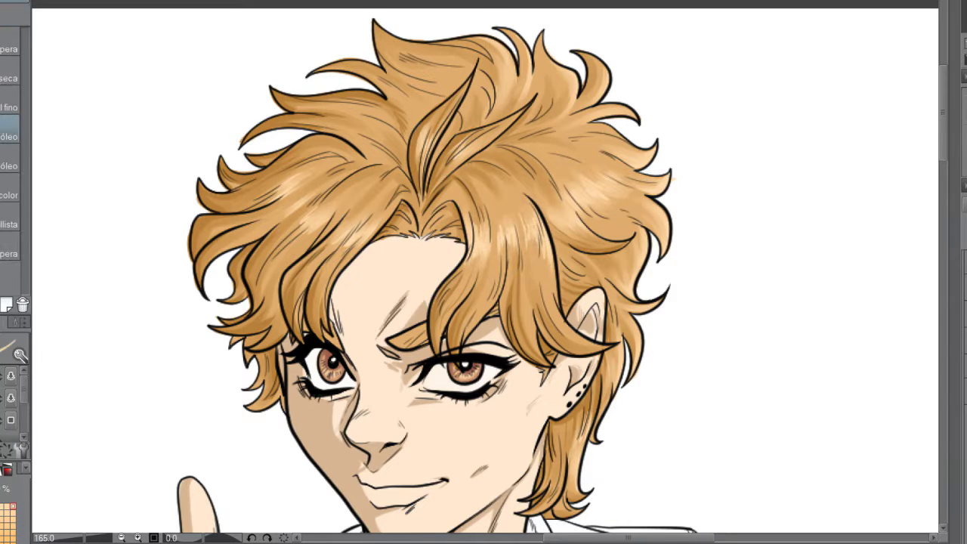
key(b)
key(p)
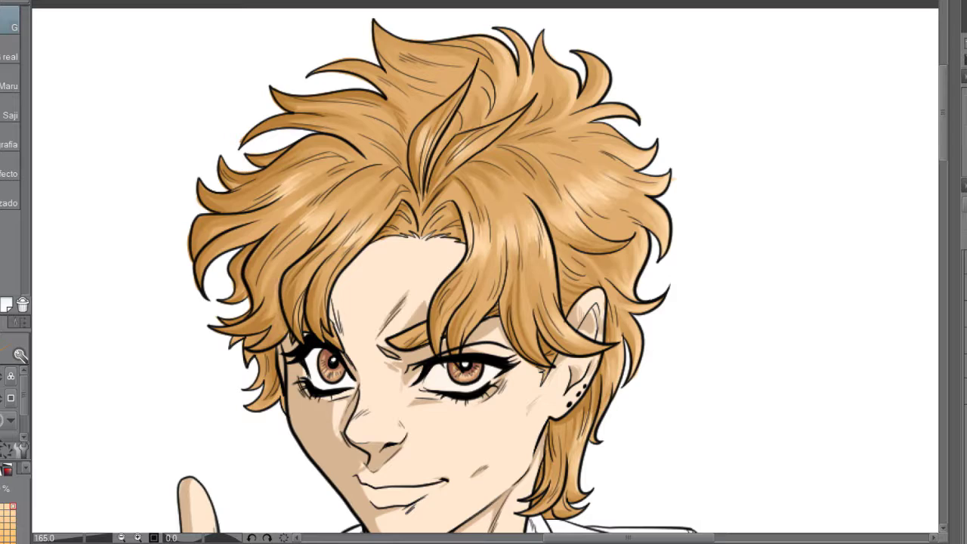
Fill the background with a flat grey-brown and erase stray colour around the hair outline
key(ctrl+0)
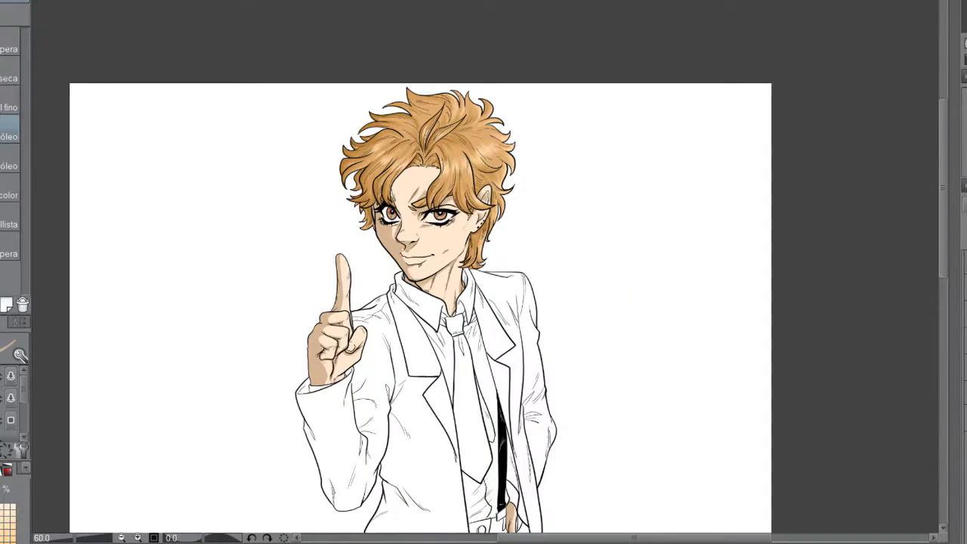
key(g)
click(170, 339)
key(ctrl+z)
scroll(488, 139, up, 5)
key(e)
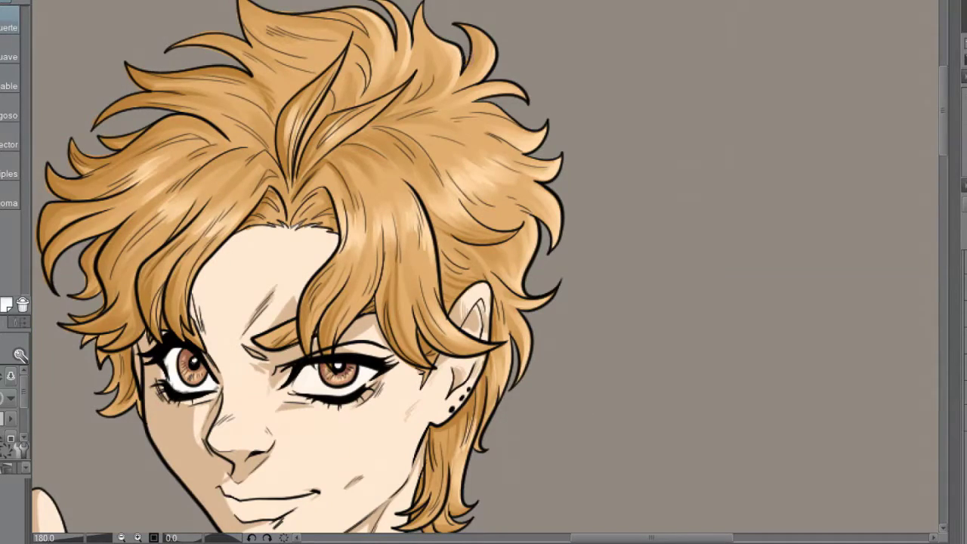
scroll(484, 272, left, 3)
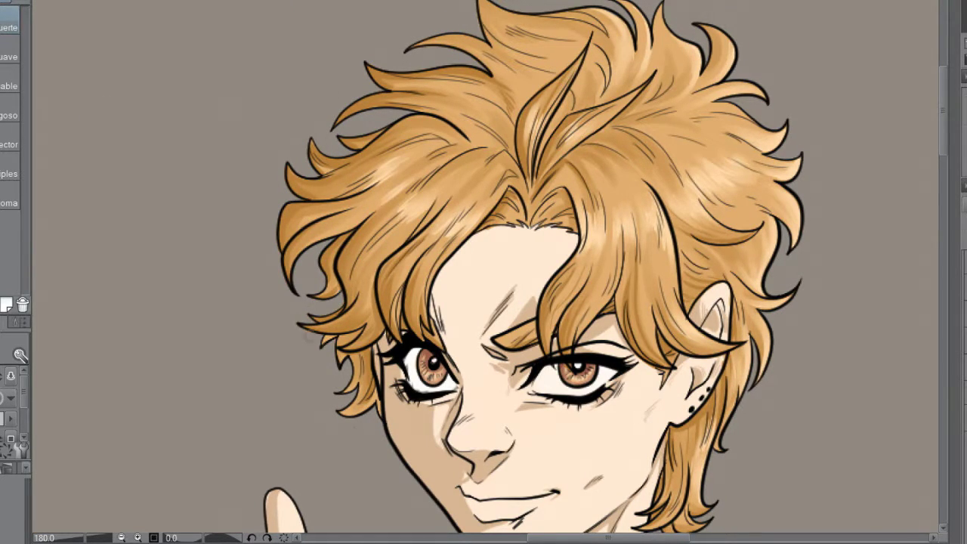
Paint both sides of the shirt collar white with the brush
scroll(484, 272, down, 5)
scroll(484, 272, right, 2)
key(b)
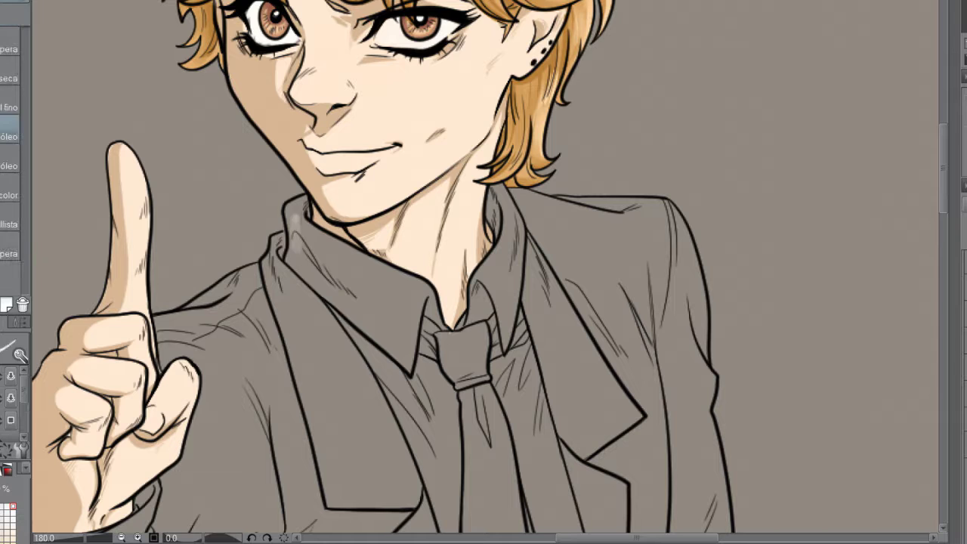
drag(295, 198, 332, 302)
drag(310, 227, 412, 374)
drag(332, 257, 401, 377)
drag(495, 185, 491, 291)
drag(487, 253, 469, 326)
drag(517, 276, 505, 351)
Paint the shirt front white between the jacket lapels and around the tie
scroll(484, 272, down, 5)
mouse_move(586, 253)
mouse_down()
mouse_move(514, 439)
mouse_move(495, 442)
mouse_up()
mouse_move(563, 298)
mouse_down()
mouse_move(495, 389)
mouse_move(522, 408)
mouse_up()
scroll(484, 272, up, 5)
drag(529, 140, 585, 450)
drag(540, 117, 582, 393)
mouse_move(412, 121)
mouse_down()
mouse_move(449, 351)
mouse_move(454, 281)
mouse_move(764, 282)
mouse_up()
Clean the edges of the white shirt cuff below the raised hand and add light grey fold shading to the shirt
key(e)
drag(340, 296, 397, 285)
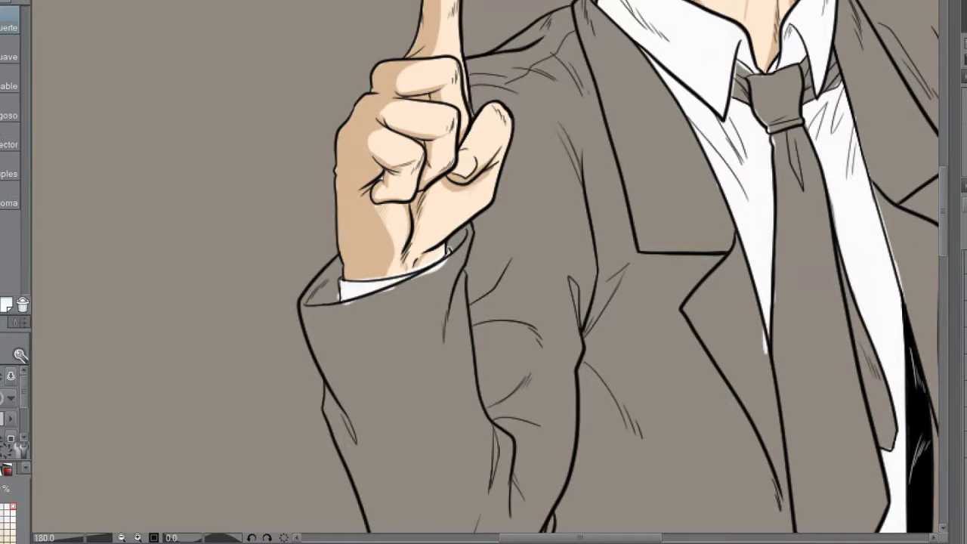
drag(477, 382, 178, 382)
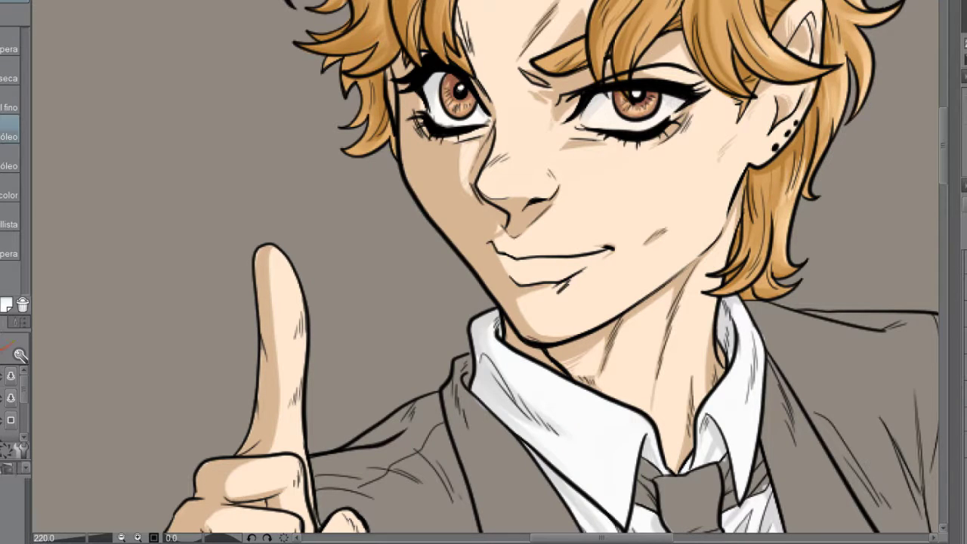
Paint both socks flat purple and erase the overspill onto the shoes and trouser hem
scroll(588, 381, down, 3)
scroll(588, 380, down, 10)
key(b)
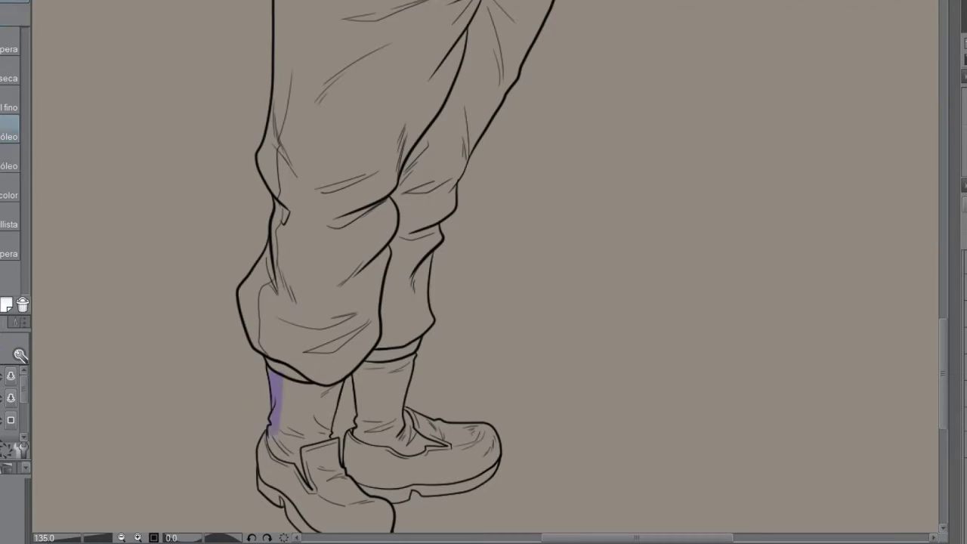
drag(274, 378, 325, 454)
mouse_move(363, 355)
mouse_down()
mouse_move(408, 453)
mouse_move(450, 457)
mouse_up()
scroll(363, 393, up, 3)
key(b)
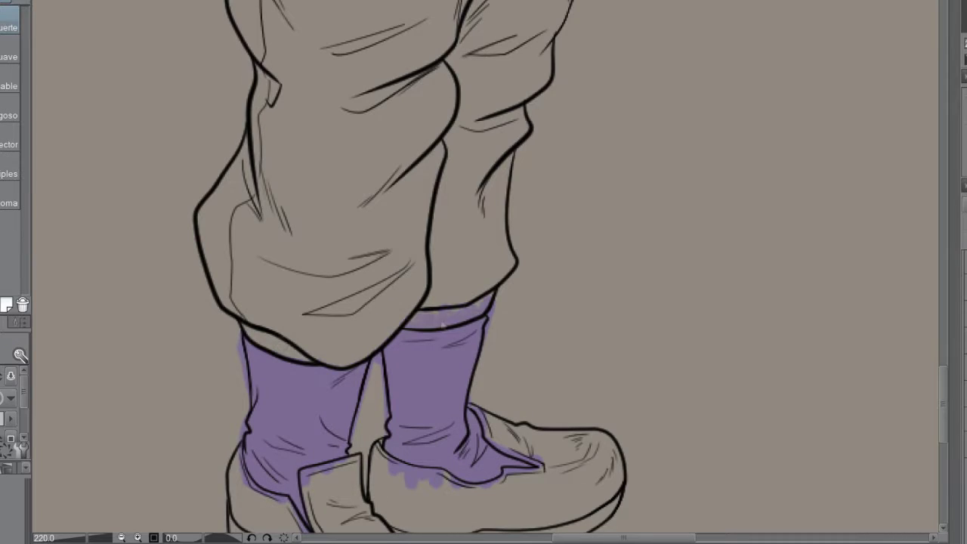
drag(538, 473, 392, 477)
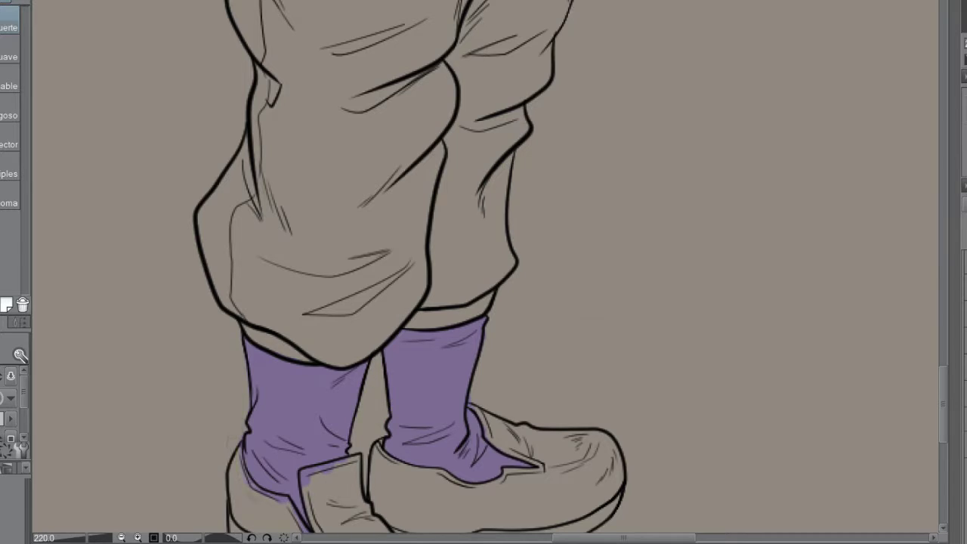
Draw light lilac vertical stripes down both socks with the pen
scroll(484, 272, down, 5)
key(p)
drag(257, 179, 257, 284)
drag(301, 199, 301, 354)
drag(418, 163, 418, 301)
drag(466, 157, 466, 279)
key(p)
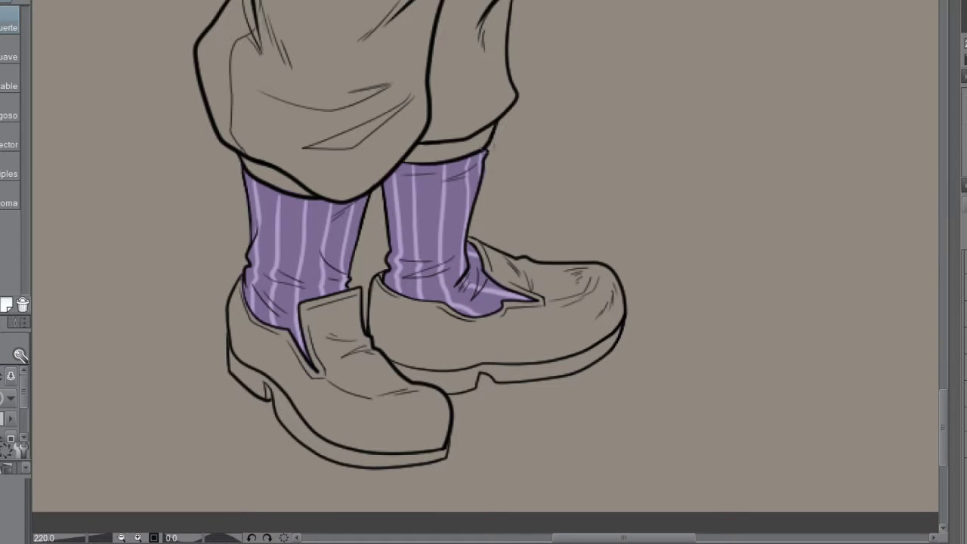
Shade the front sock with dark purple under the trouser hem, along the side and in the ankle folds
key(b)
mouse_move(367, 200)
mouse_down()
mouse_move(325, 243)
mouse_move(265, 239)
mouse_up()
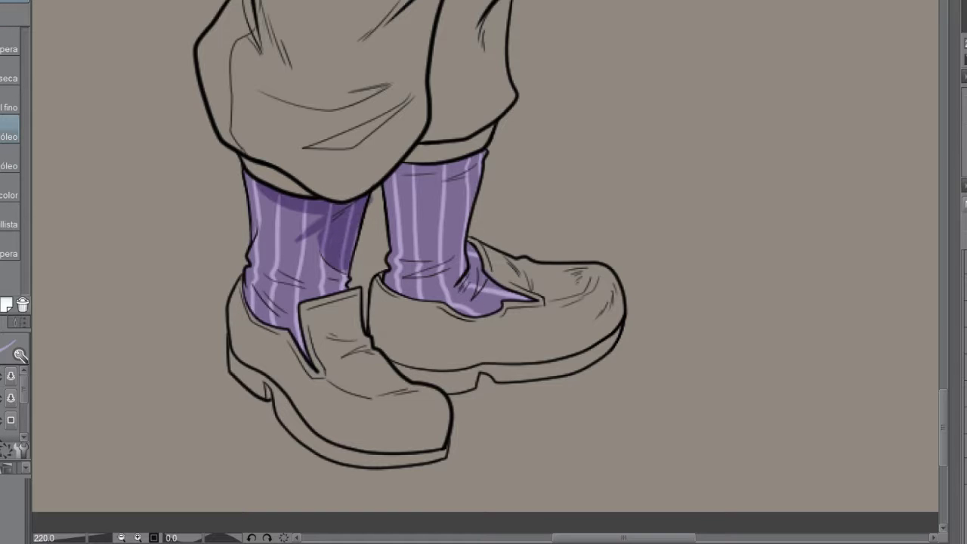
drag(343, 274, 257, 352)
drag(280, 288, 246, 326)
drag(309, 242, 250, 296)
drag(293, 292, 265, 302)
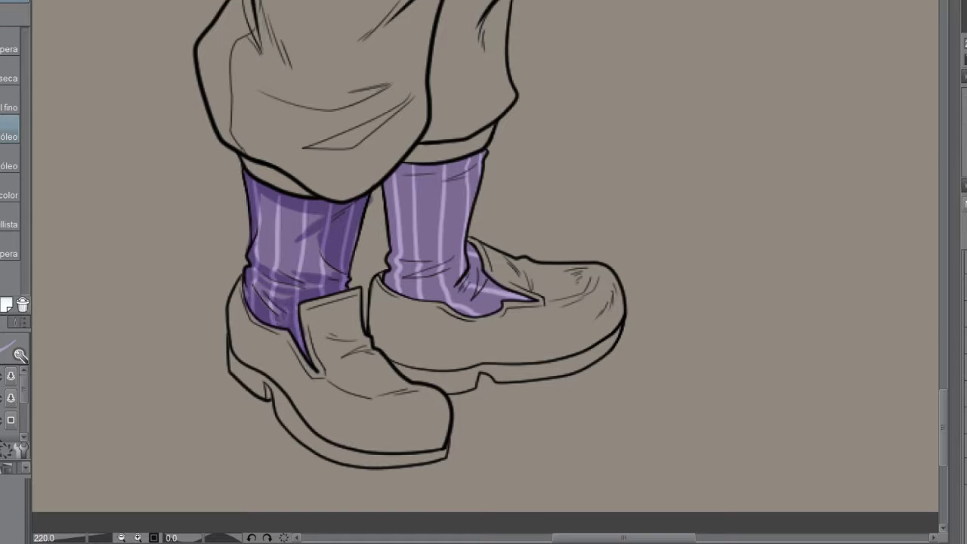
Shade the rear sock with dark purple along its edges, upper rim and ankle folds
mouse_move(469, 159)
mouse_down()
mouse_move(390, 178)
mouse_move(387, 295)
mouse_up()
mouse_move(399, 302)
mouse_down()
mouse_move(496, 312)
mouse_move(463, 249)
mouse_up()
drag(434, 188, 398, 195)
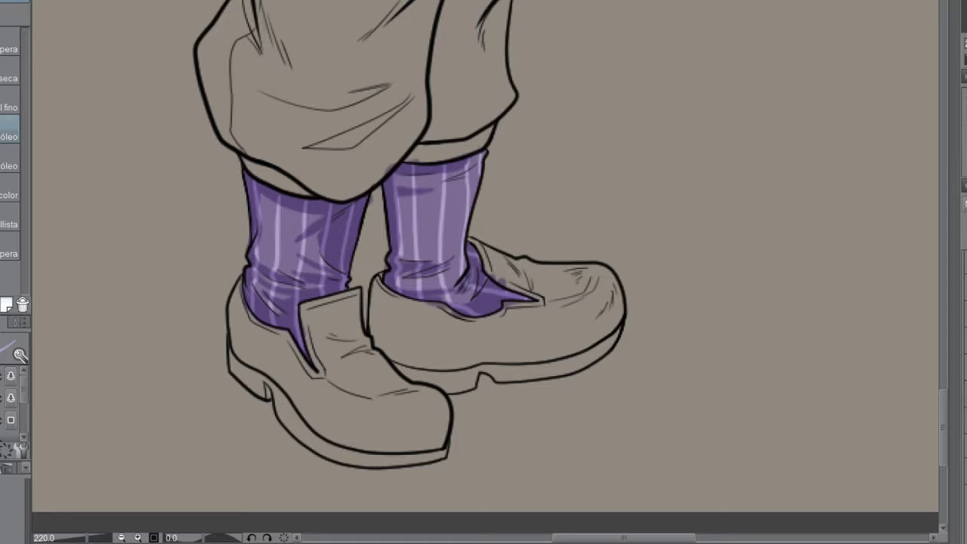
drag(483, 155, 436, 183)
drag(478, 198, 446, 275)
key(j)
key(b)
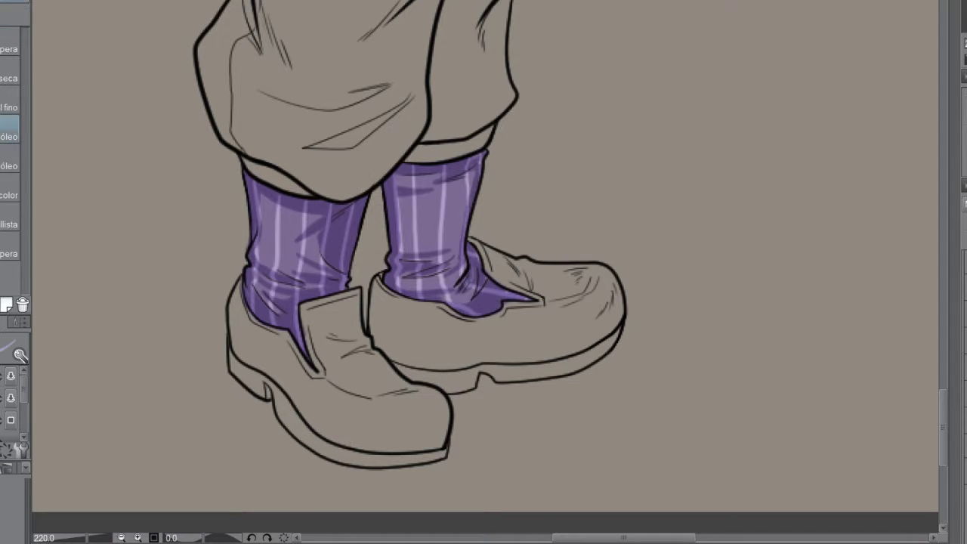
Add soft, blended lilac shadows to the shirt's collar, cuff and front folds
scroll(484, 272, up, 10)
key(j)
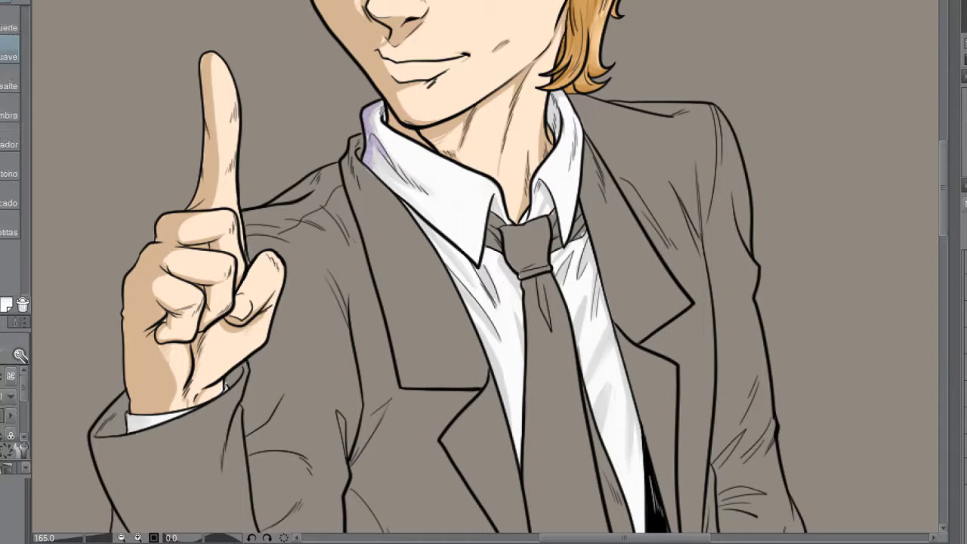
scroll(483, 272, down, 5)
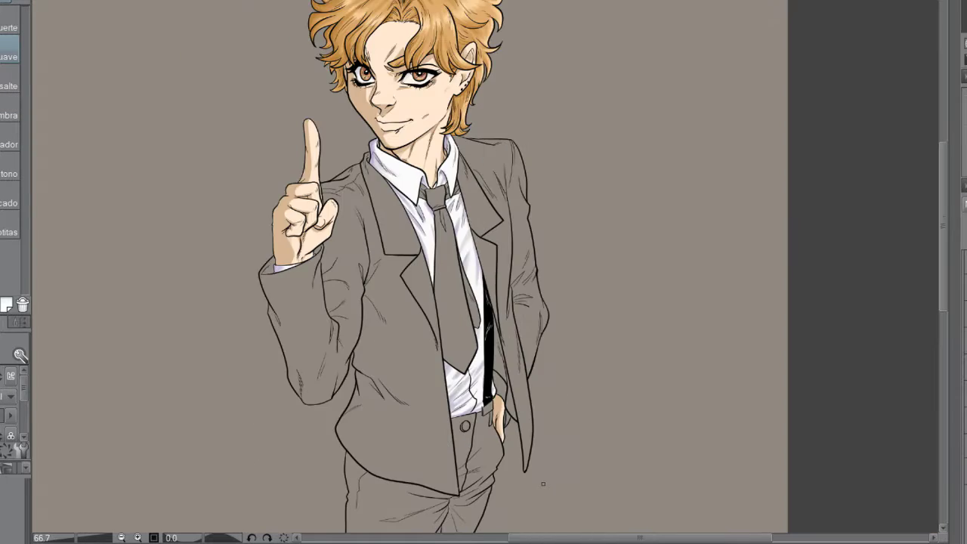
scroll(542, 484, down, 5)
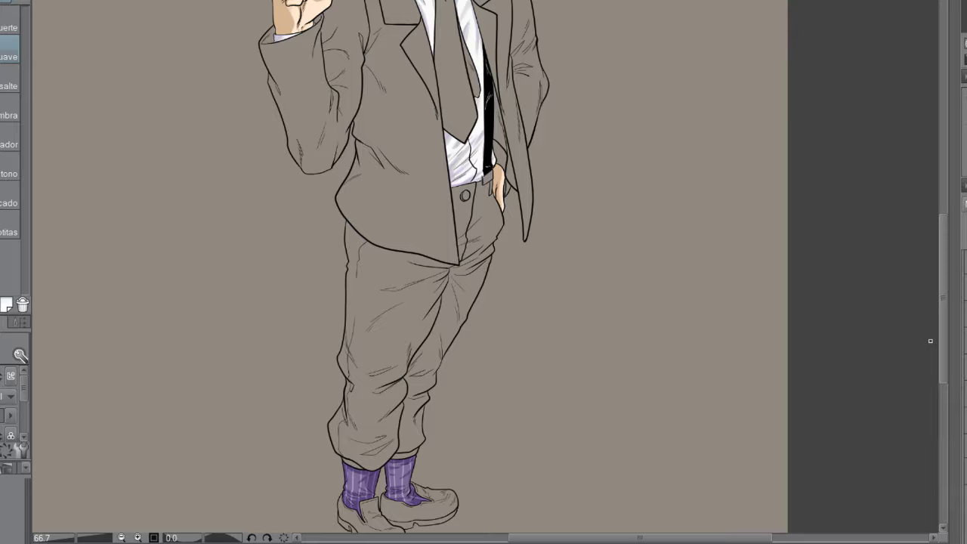
scroll(408, 265, down, 1)
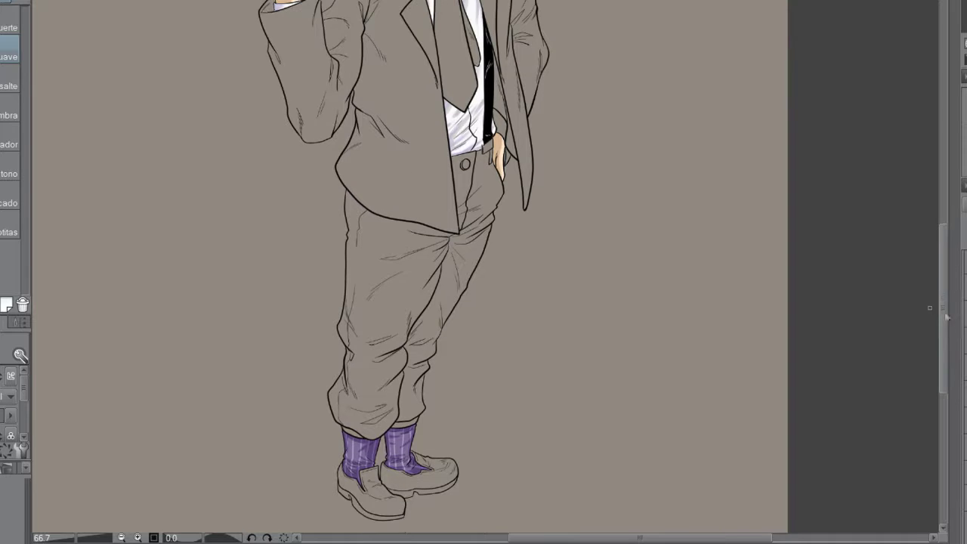
key(b)
drag(351, 442, 370, 476)
drag(389, 431, 416, 465)
key(ctrl+z)
key(ctrl+z)
key(ctrl+z)
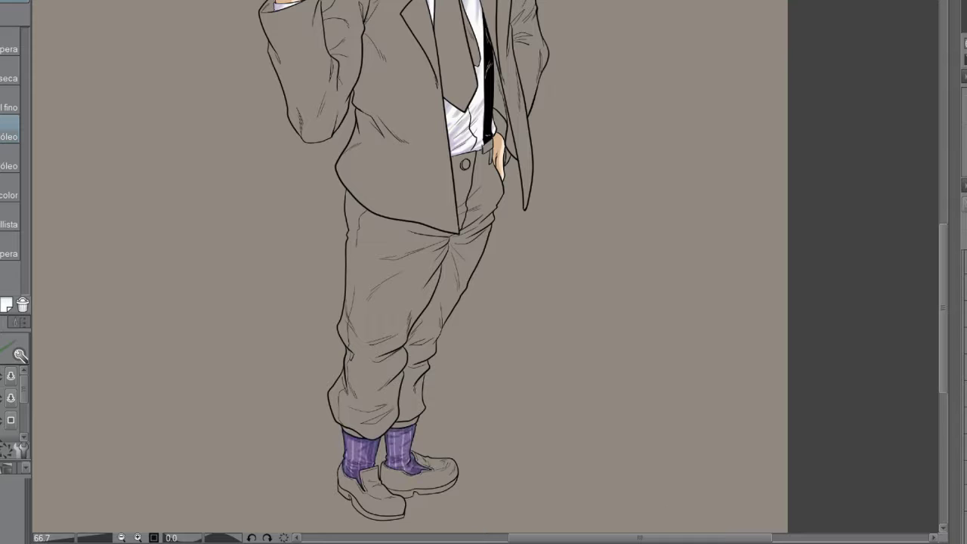
Recolour the purple socks to a muted, darker green by lowering their hue, saturation and luminosity
click(384, 263)
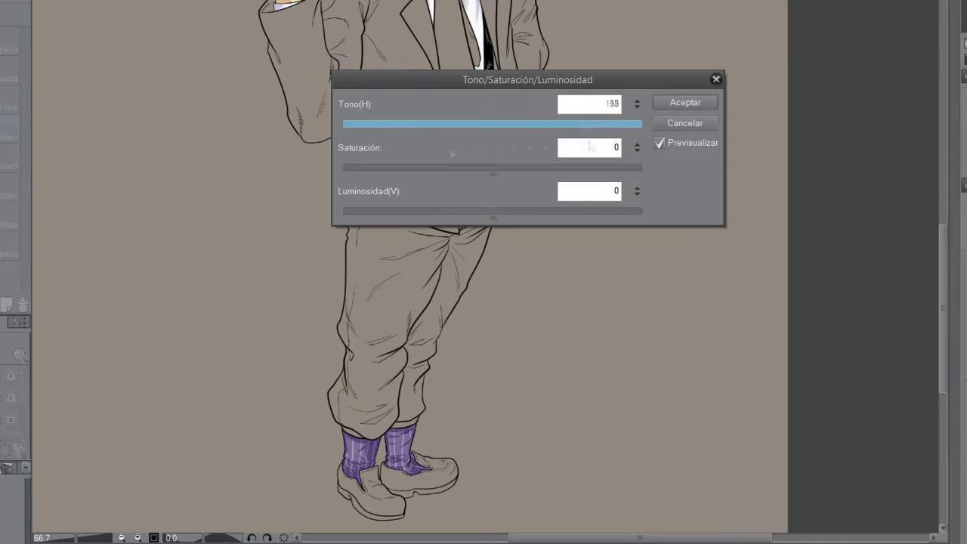
drag(402, 168, 468, 168)
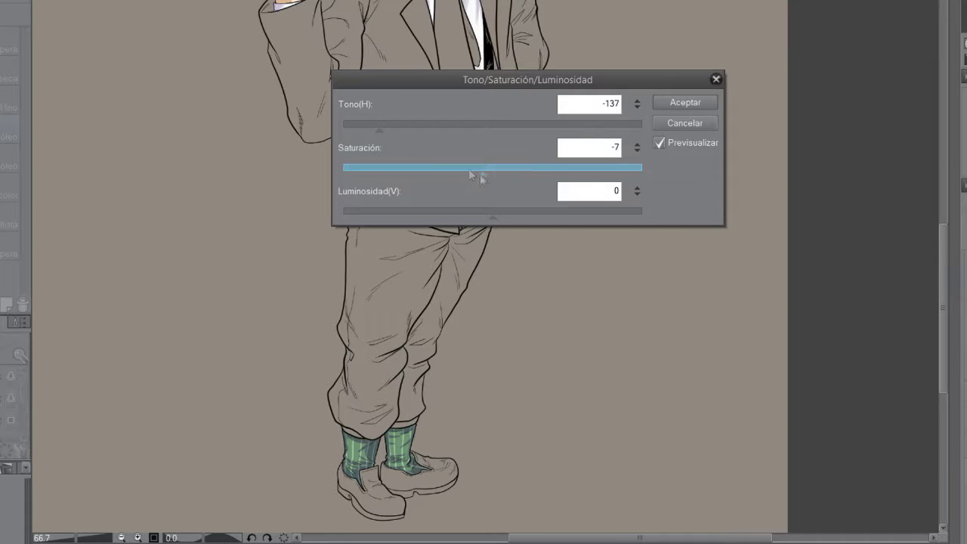
click(469, 212)
mouse_move(379, 127)
mouse_down()
mouse_move(343, 127)
mouse_move(370, 127)
mouse_up()
click(685, 102)
Ink a pocket flap on each side of the jacket's lower front, with small crease lines
drag(945, 333, 932, 294)
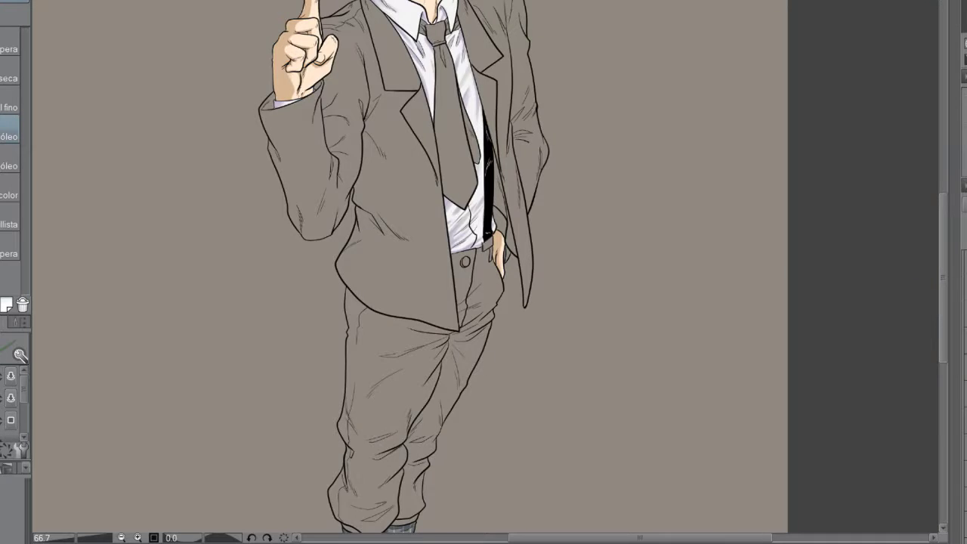
scroll(395, 290, up, 5)
mouse_move(353, 173)
mouse_down()
mouse_move(507, 216)
mouse_move(303, 305)
mouse_up()
drag(123, 268, 278, 309)
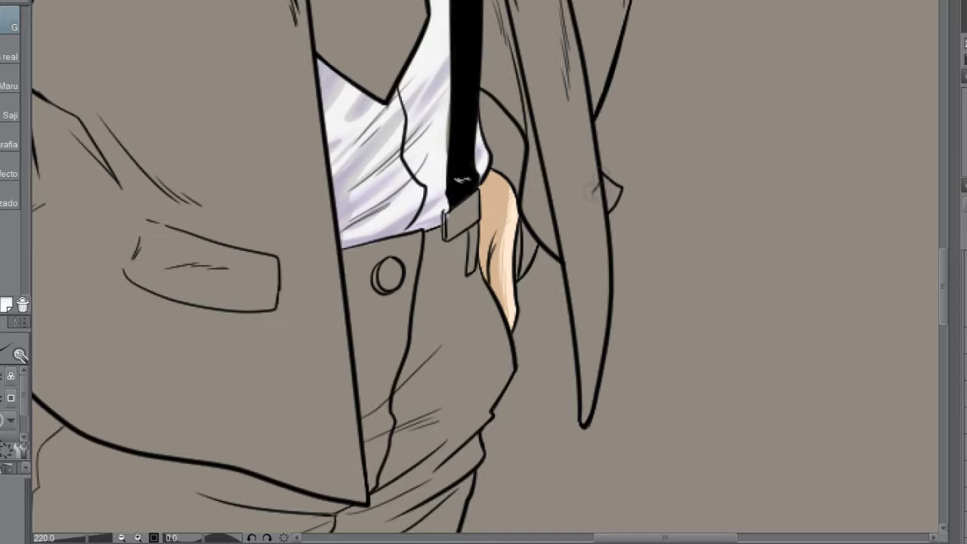
scroll(484, 272, down, 2)
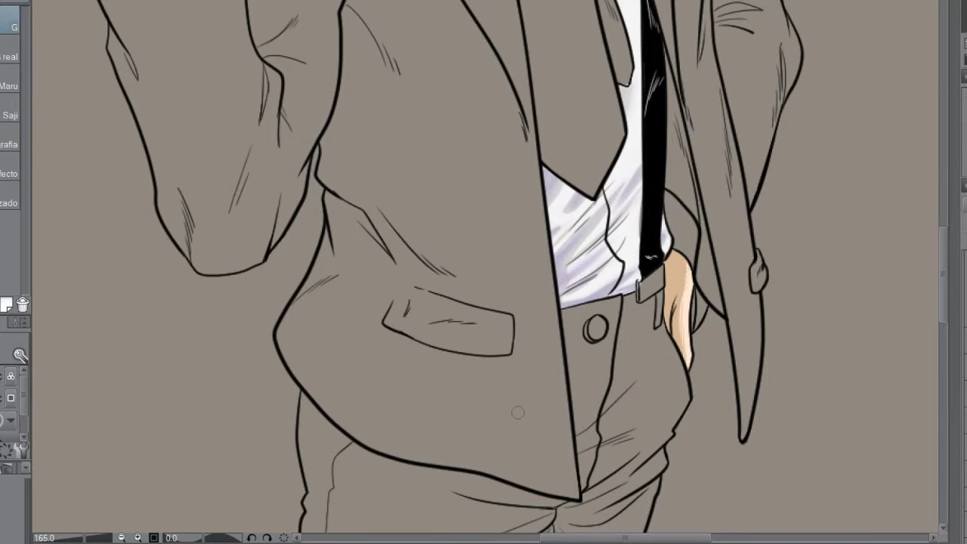
Select the jacket and trouser areas, fill them with flat blue-violet and clear the selection
scroll(518, 412, down, 4)
key(w)
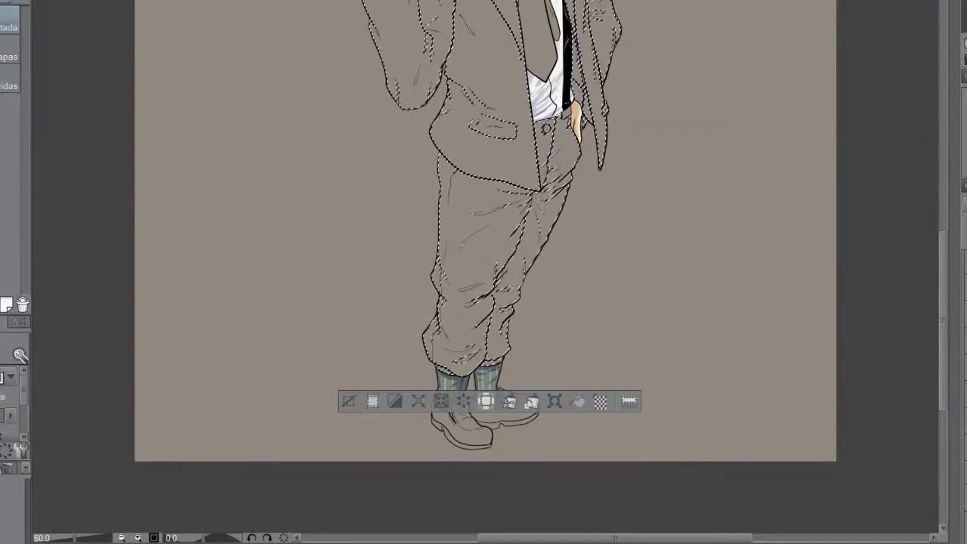
key(p)
key(alt+BackSpace)
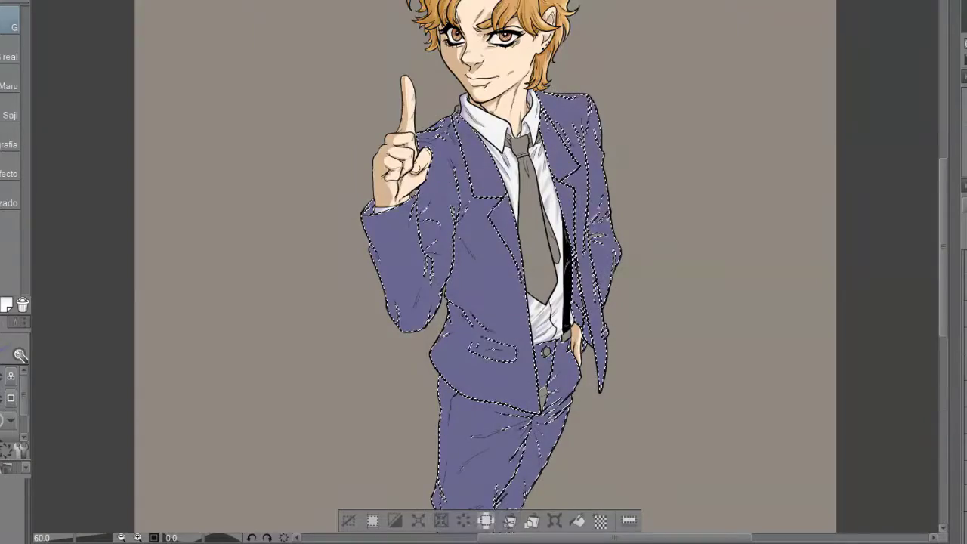
key(ctrl+d)
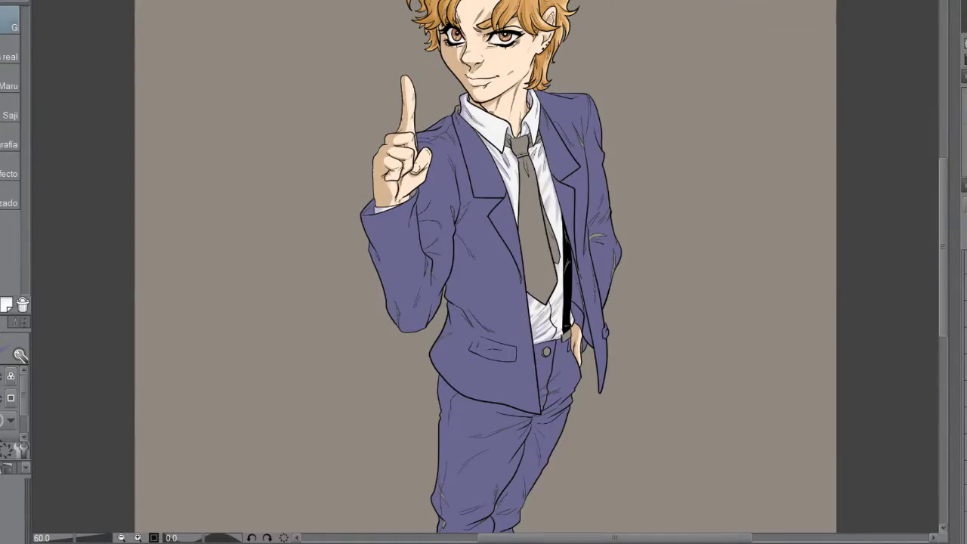
Examine the flat blue-violet suit up close, from the lapels and sleeves to the waist and pocket flap
scroll(484, 272, down, 5)
scroll(483, 272, up, 5)
key(ctrl+plus)
key(ctrl+plus)
key(ctrl+plus)
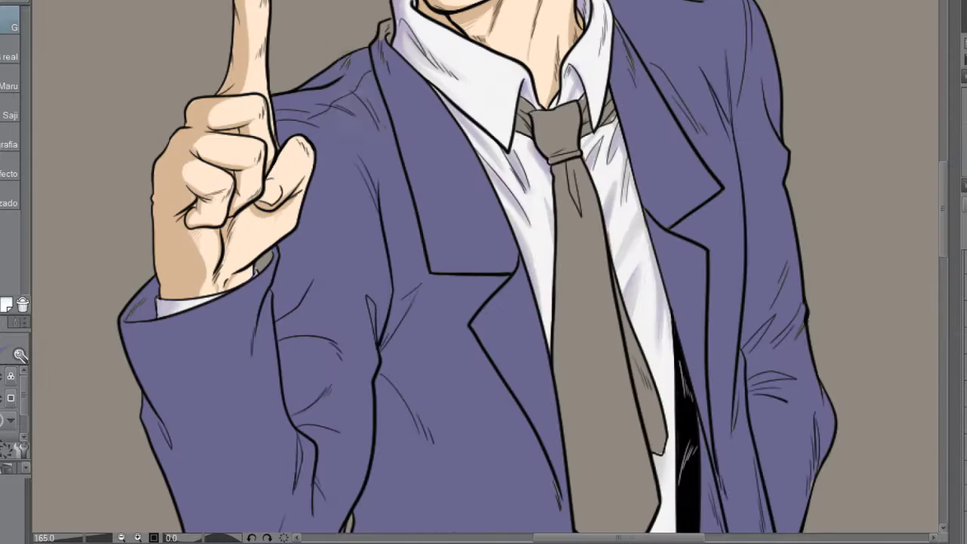
scroll(483, 272, down, 10)
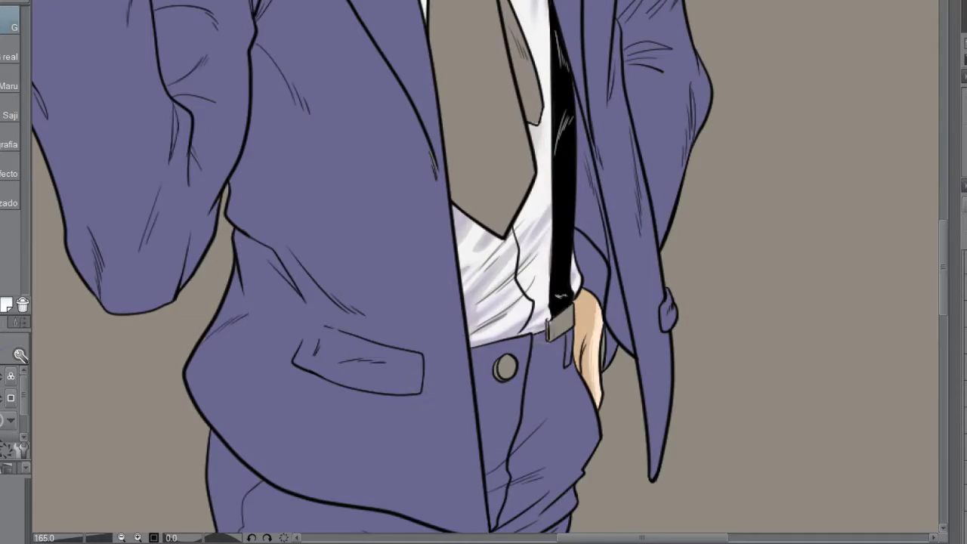
scroll(483, 272, up, 10)
key(ctrl+minus)
key(ctrl+minus)
key(ctrl+minus)
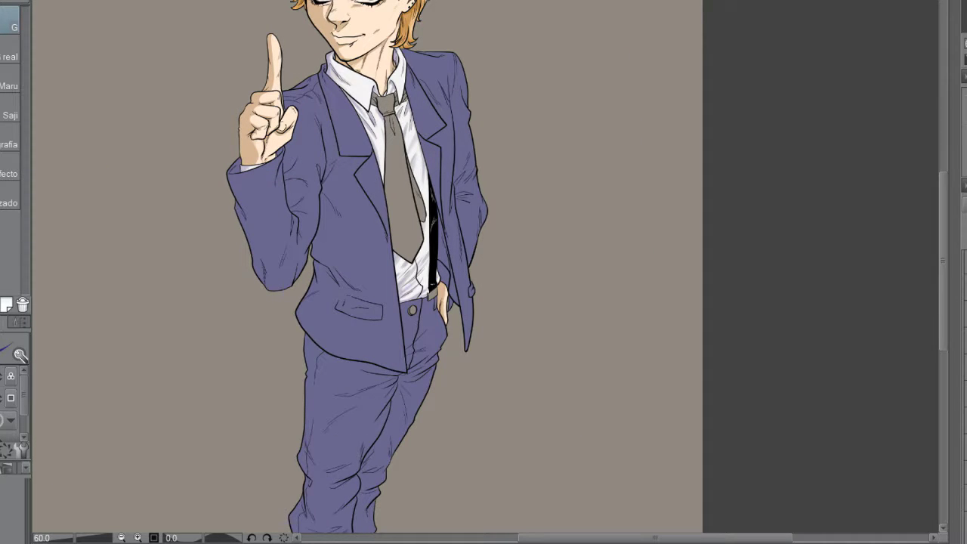
scroll(484, 272, up, 3)
key(ctrl+plus)
key(ctrl+plus)
Paint darker violet shadows on the jacket's lapel, shoulder and upper sleeve on the raised-arm side
key(b)
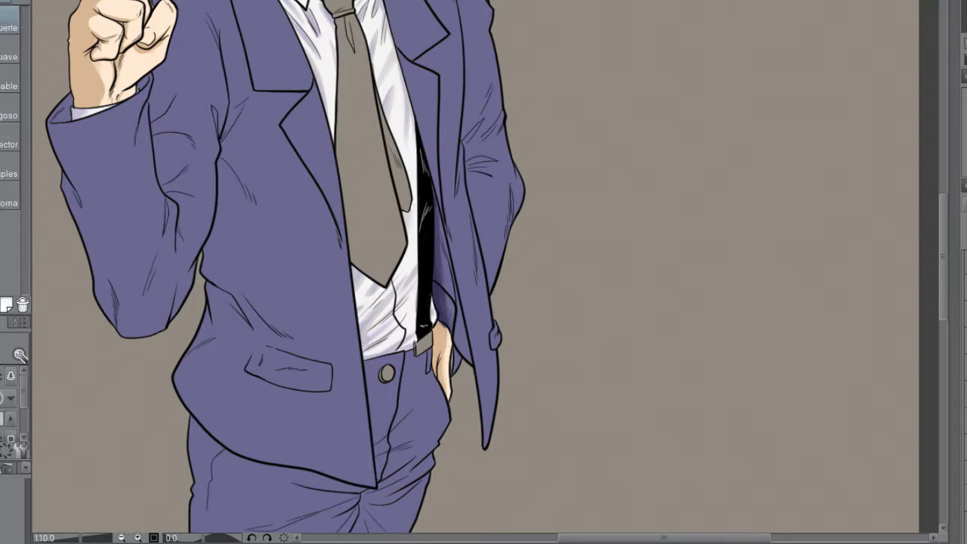
scroll(483, 272, up, 3)
drag(241, 168, 225, 287)
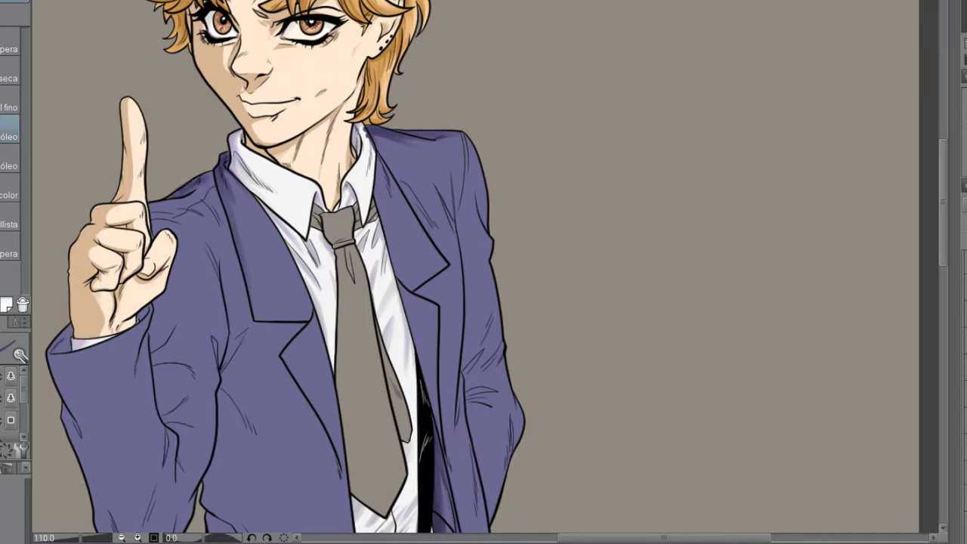
drag(204, 178, 148, 231)
drag(168, 270, 162, 424)
click(11, 107)
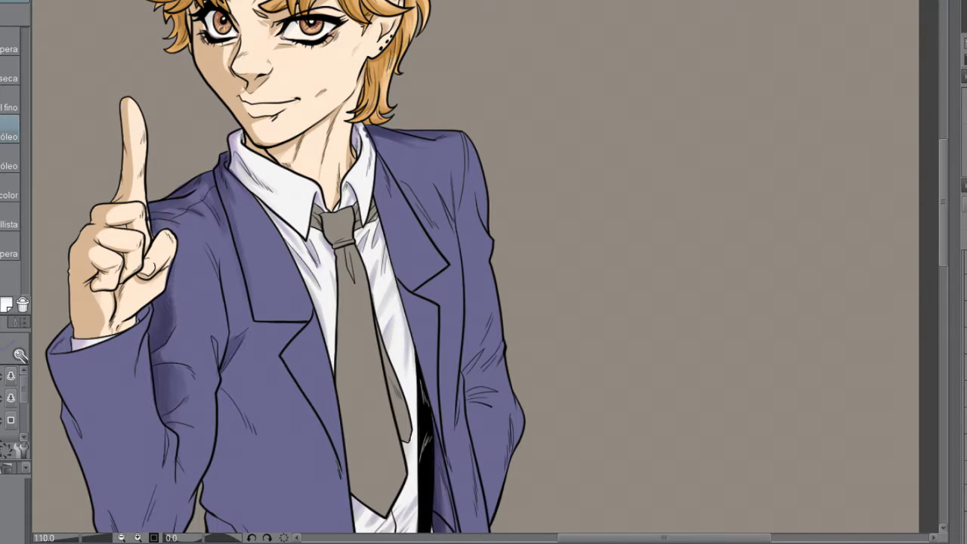
Shade the raised arm's cuff, the opposite lapel edge and the jacket's chest and waist folds in darker violet
scroll(344, 416, down, 3)
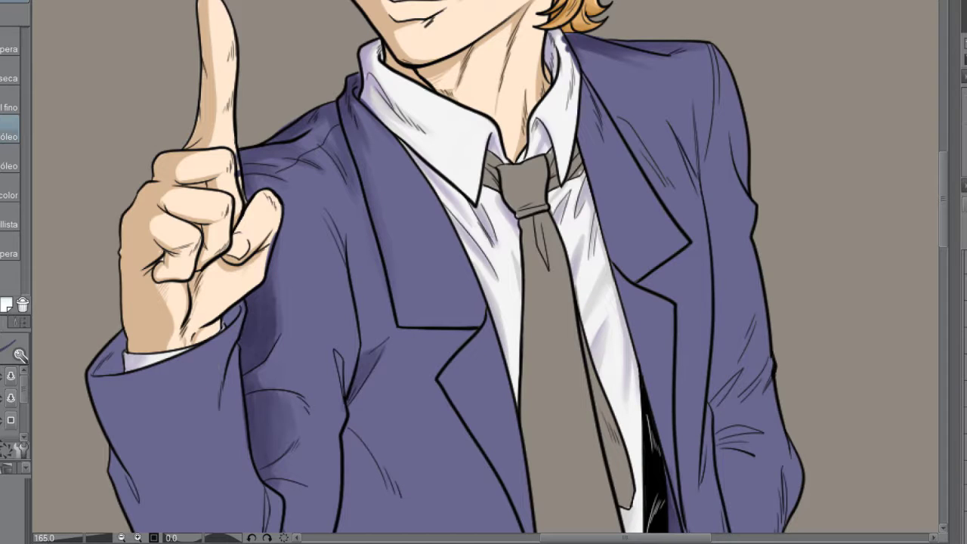
drag(127, 336, 91, 376)
drag(362, 302, 367, 352)
drag(578, 94, 669, 469)
scroll(484, 272, down, 5)
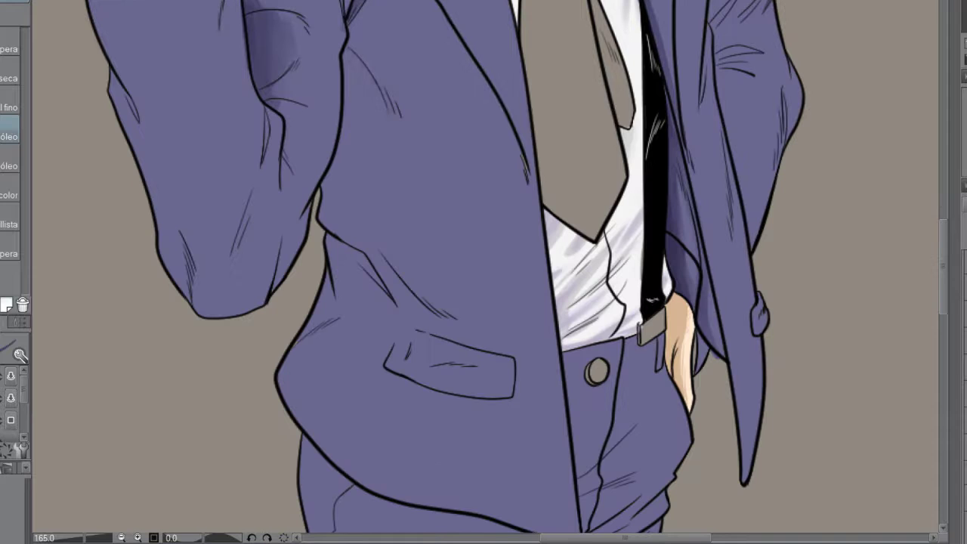
drag(382, 34, 325, 249)
mouse_move(393, 189)
mouse_down()
mouse_move(341, 244)
mouse_move(304, 430)
mouse_up()
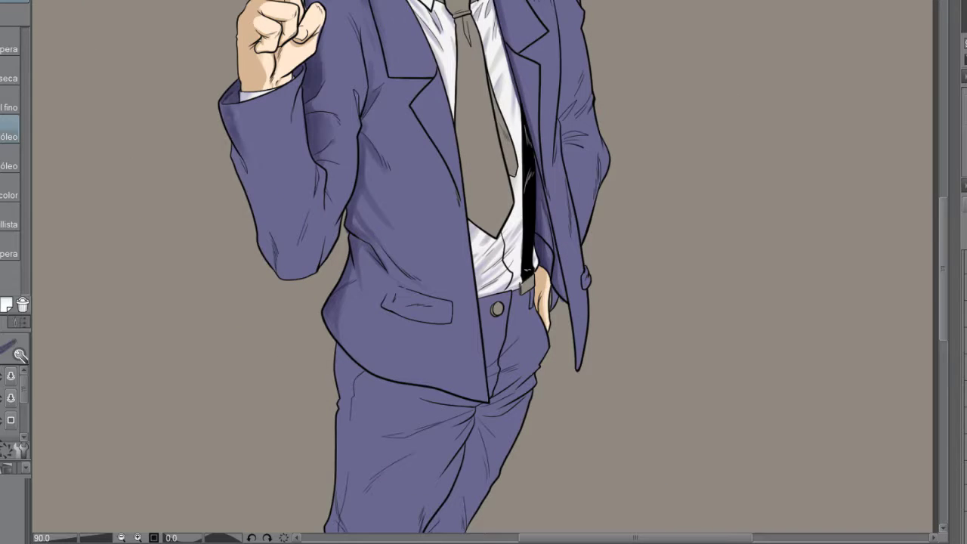
Paint darker violet shadows along the raised sleeve's outer edge and elbow and on the trouser legs' folds and hems
drag(230, 121, 260, 253)
drag(261, 238, 298, 278)
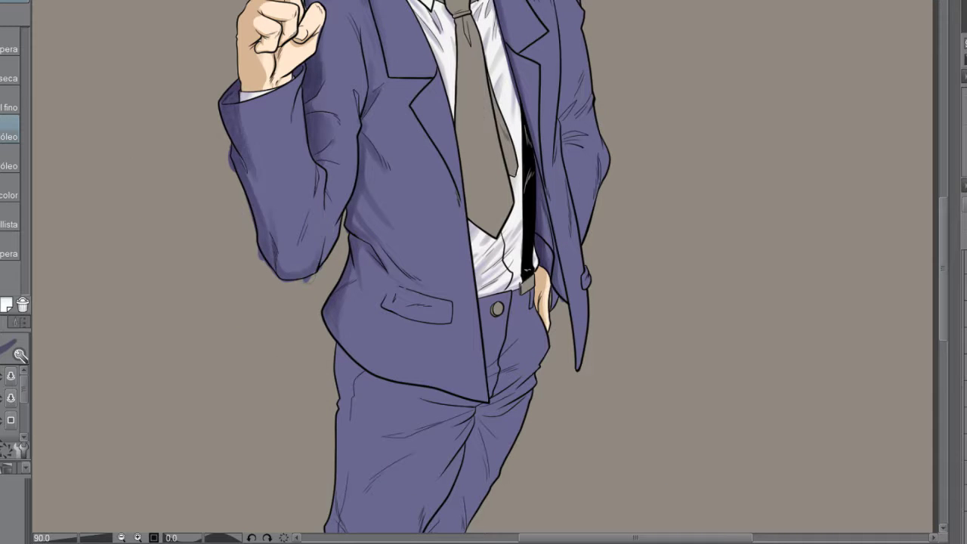
key(j)
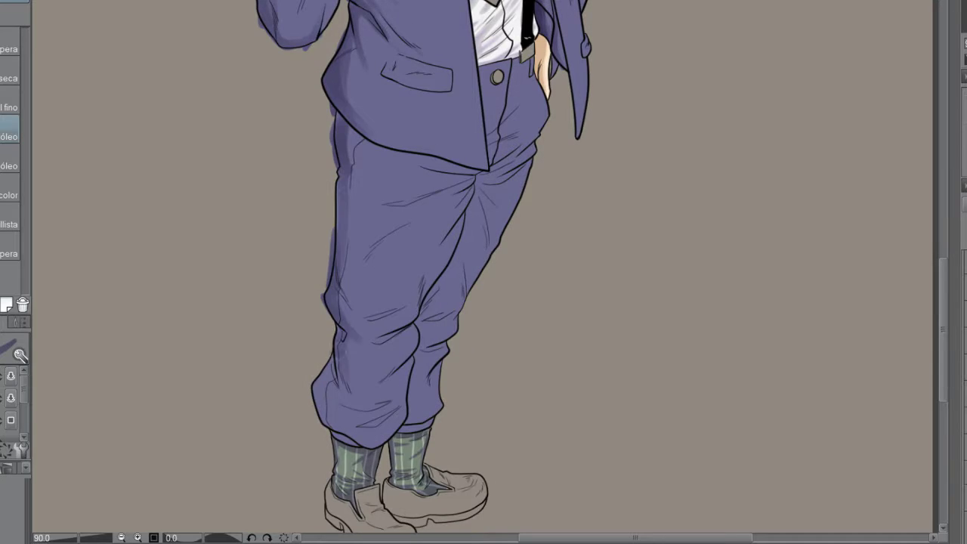
mouse_move(324, 355)
mouse_down()
mouse_move(360, 390)
mouse_move(353, 442)
mouse_up()
drag(412, 412, 403, 430)
drag(442, 280, 420, 366)
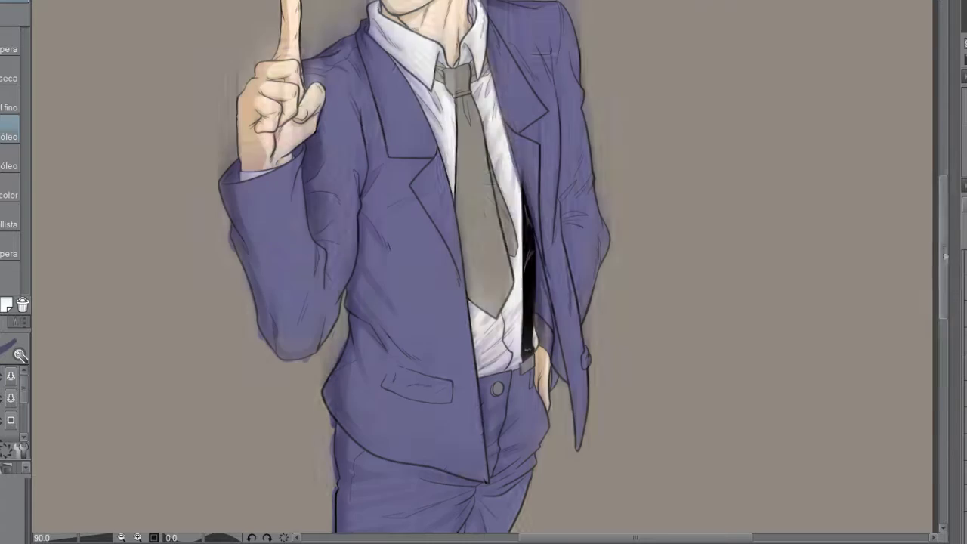
Shade the lowered sleeve and the hanging jacket front in darker violet, and erase the suit shading that spills past the outlines
drag(567, 128, 576, 453)
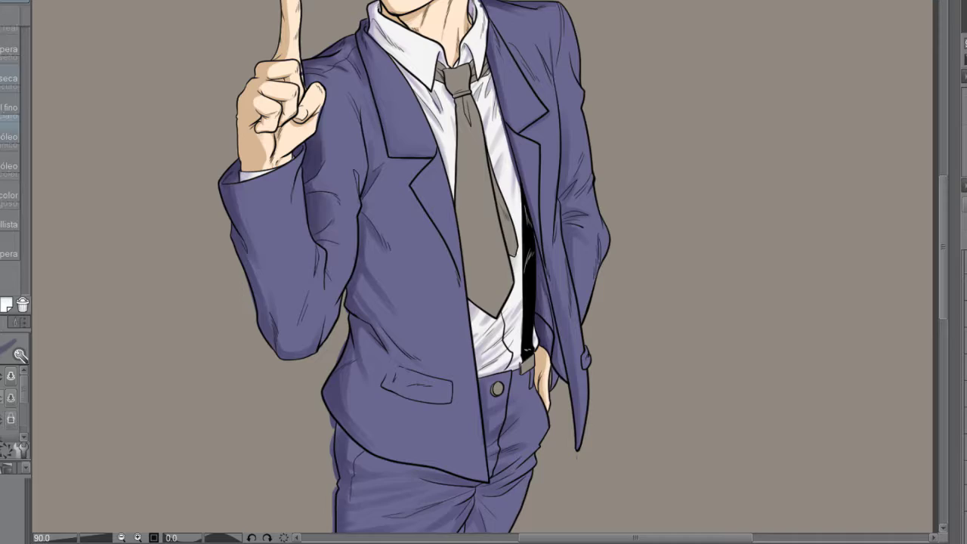
scroll(483, 272, up, 5)
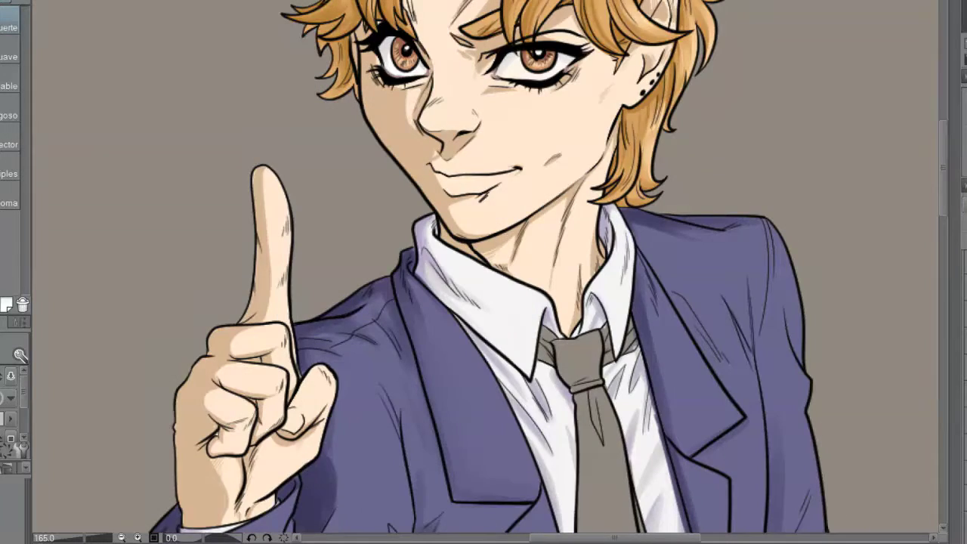
scroll(484, 272, down, 10)
scroll(484, 272, down, 5)
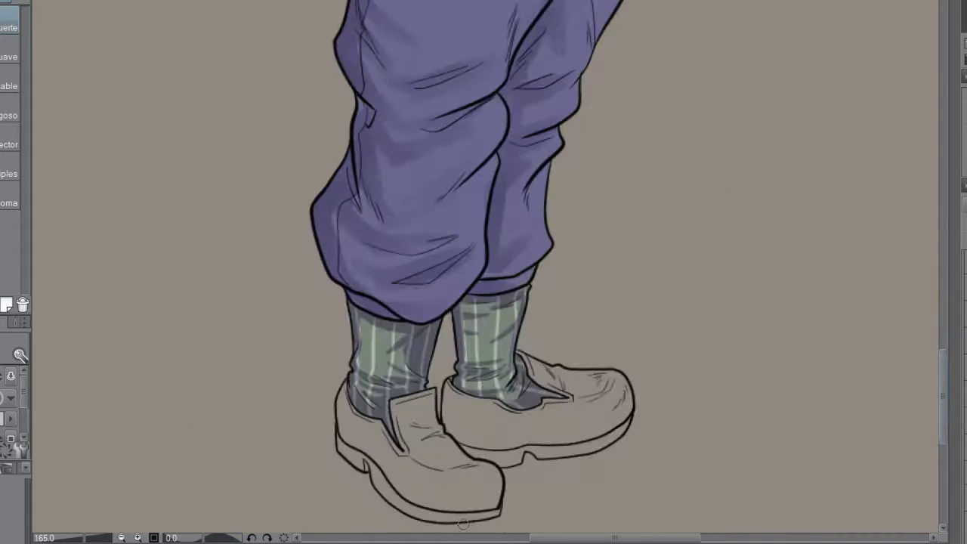
scroll(483, 272, up, 8)
scroll(483, 272, up, 3)
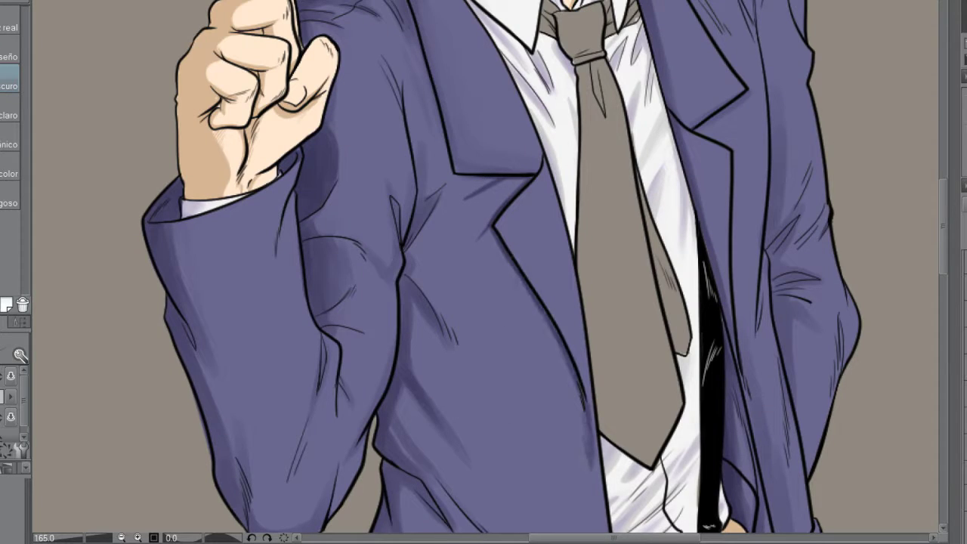
Fill the tie with flat red and erase the colour that spills onto the shirt and jacket
key(b)
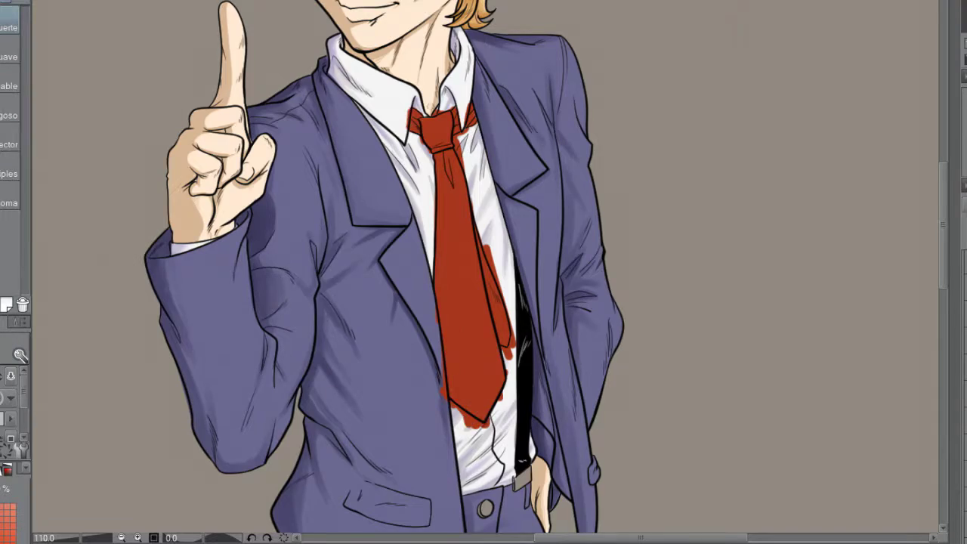
key(ctrl+plus)
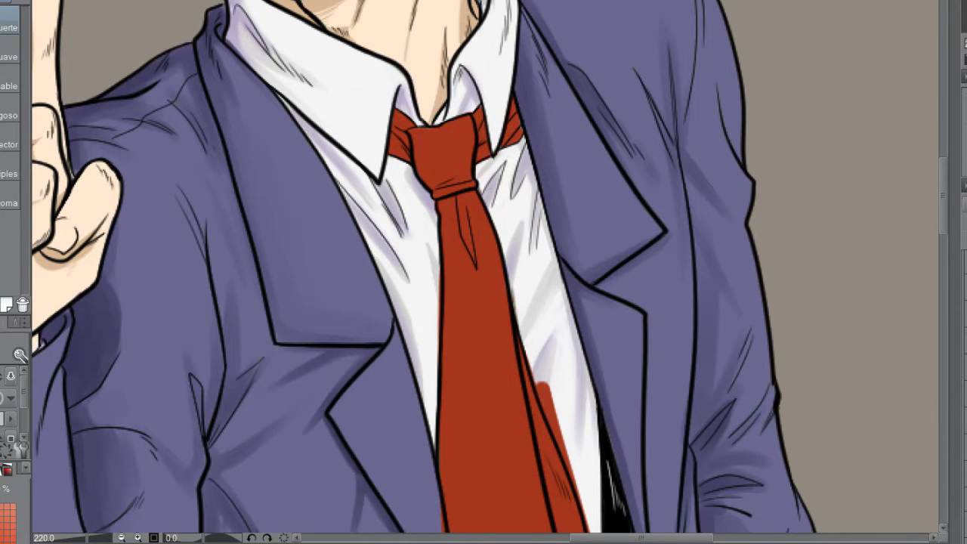
scroll(483, 272, down, 5)
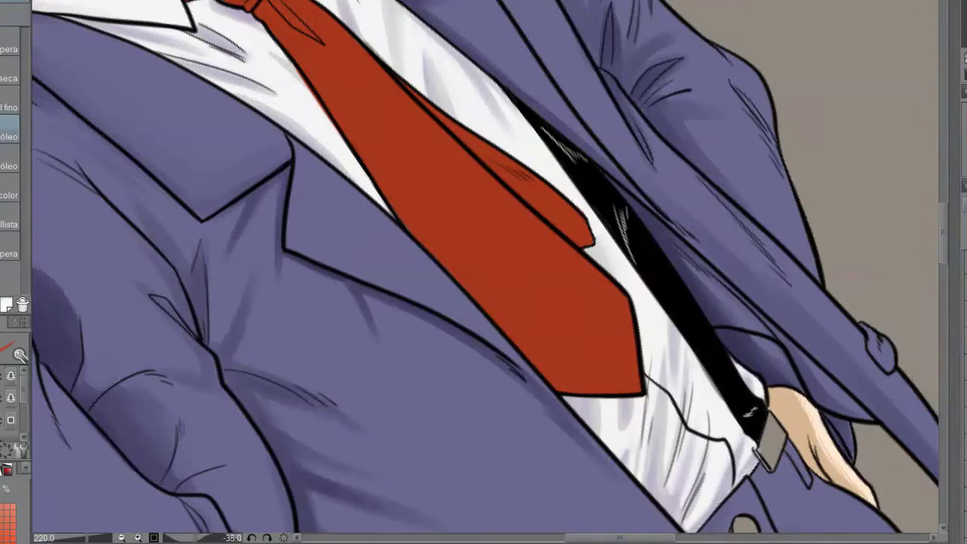
key(ctrl+minus)
key(ctrl+minus)
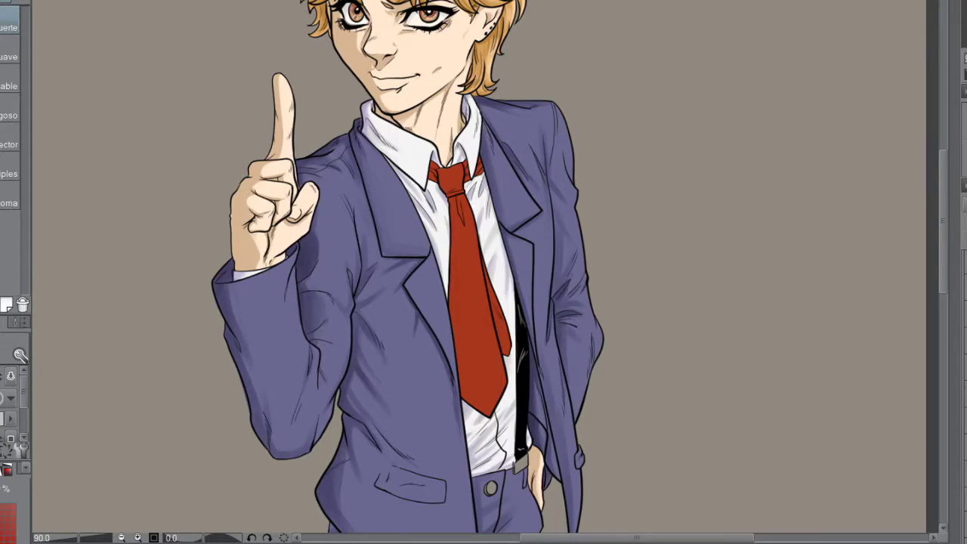
Shade the tie's knot and long edges in darker red and add soft lighter-red highlights
key(ctrl+plus)
key(ctrl+minus)
key(ctrl+plus)
key(ctrl+plus)
key(ctrl+plus)
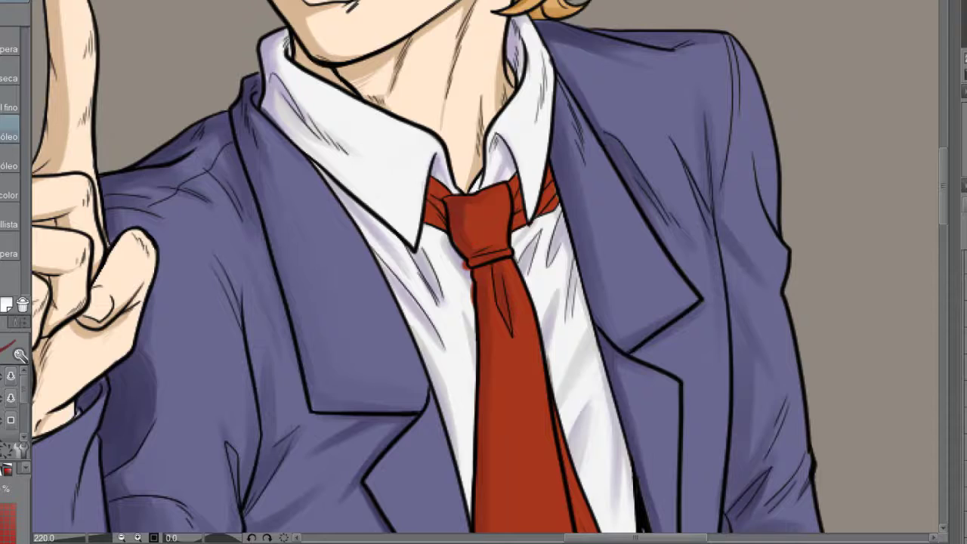
key(b)
drag(455, 227, 458, 248)
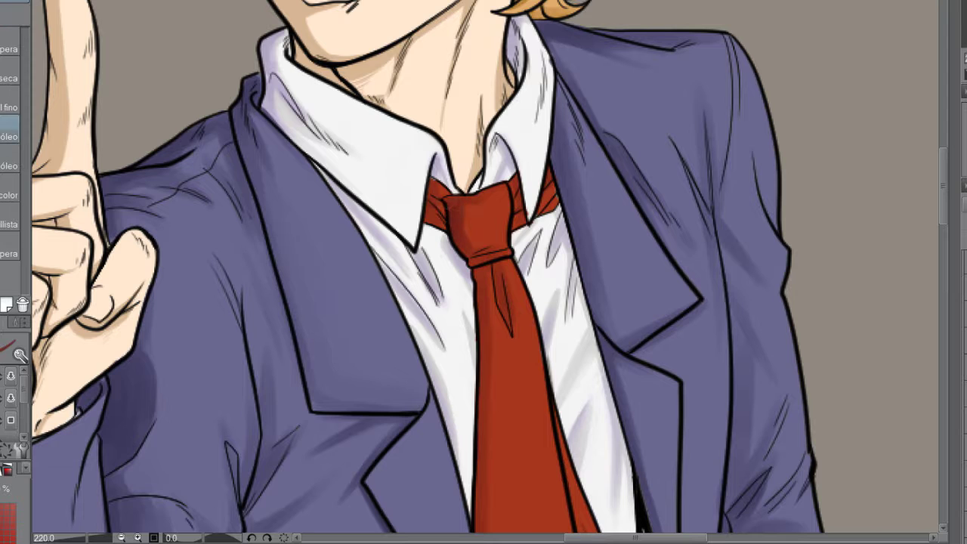
drag(468, 281, 473, 513)
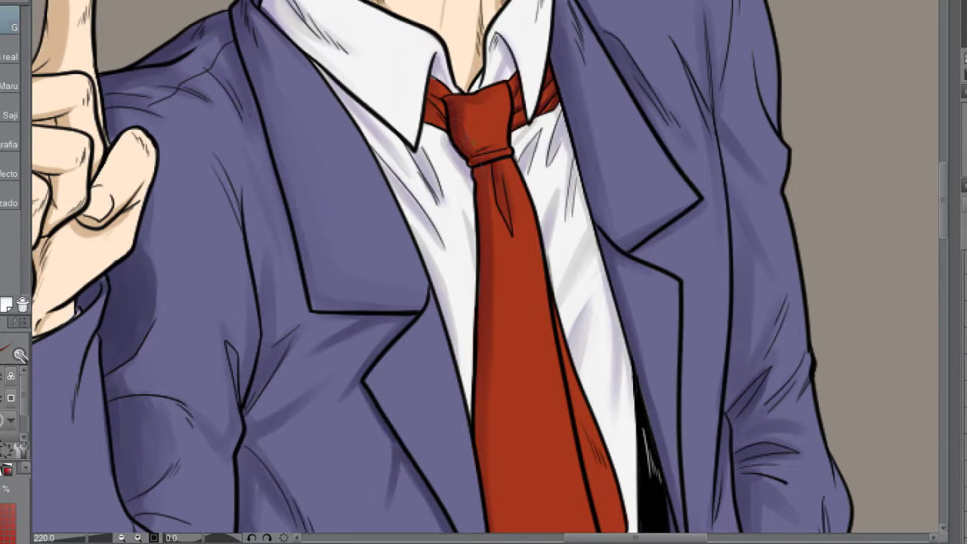
key(b)
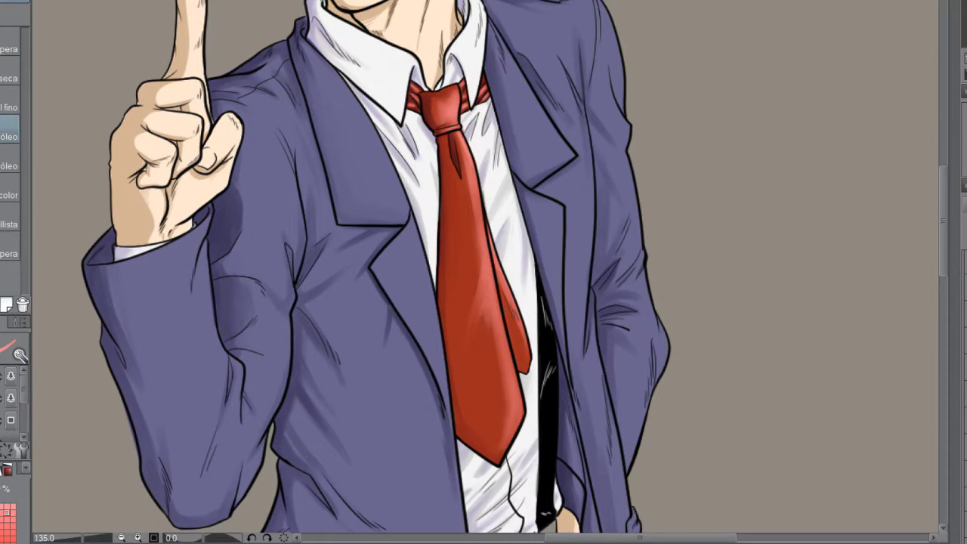
key(b)
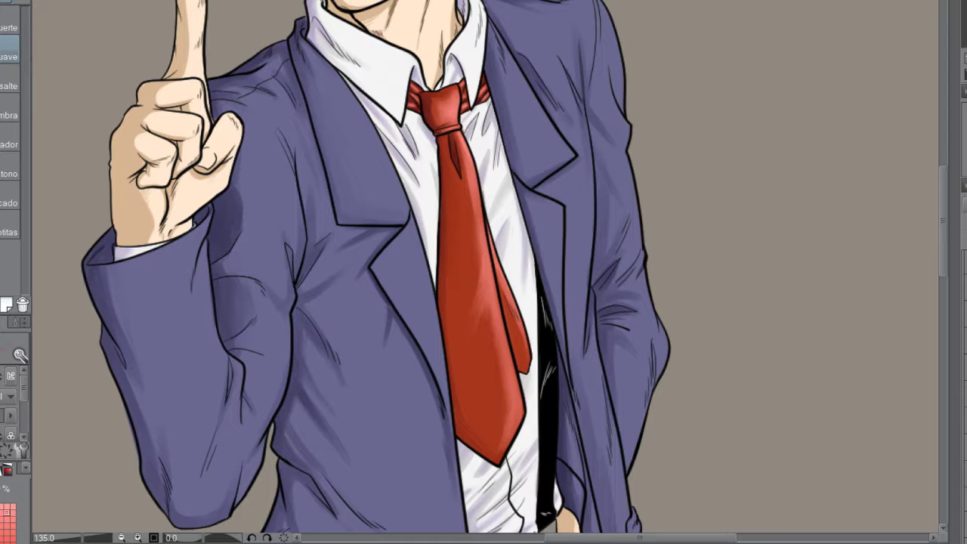
Fill both shoes with flat dark grey-violet and paint darker shadows on their heels, sides and creases
key(b)
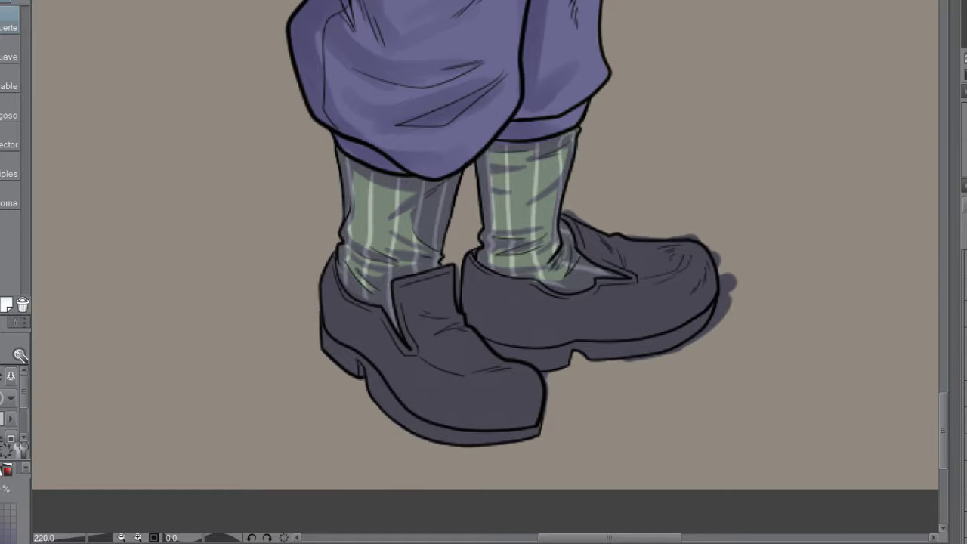
key(p)
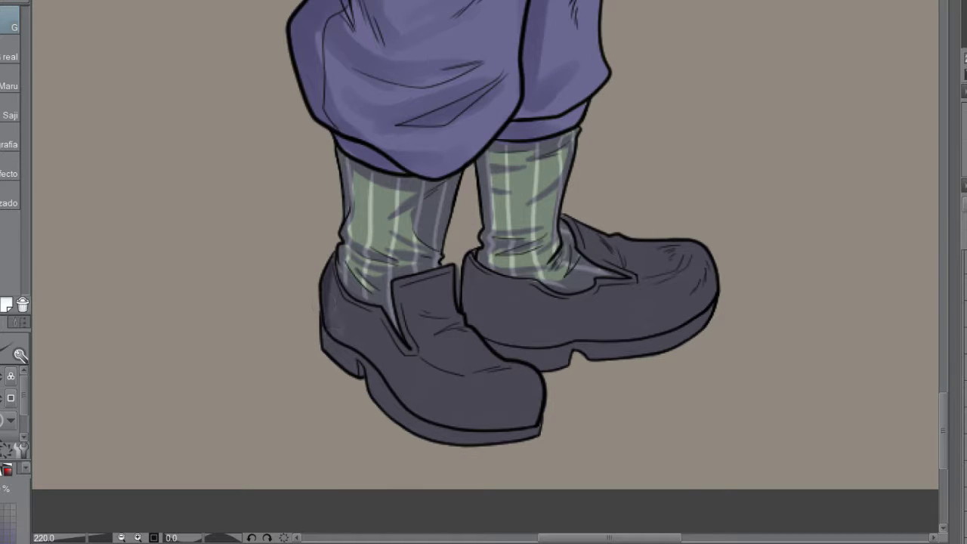
key(b)
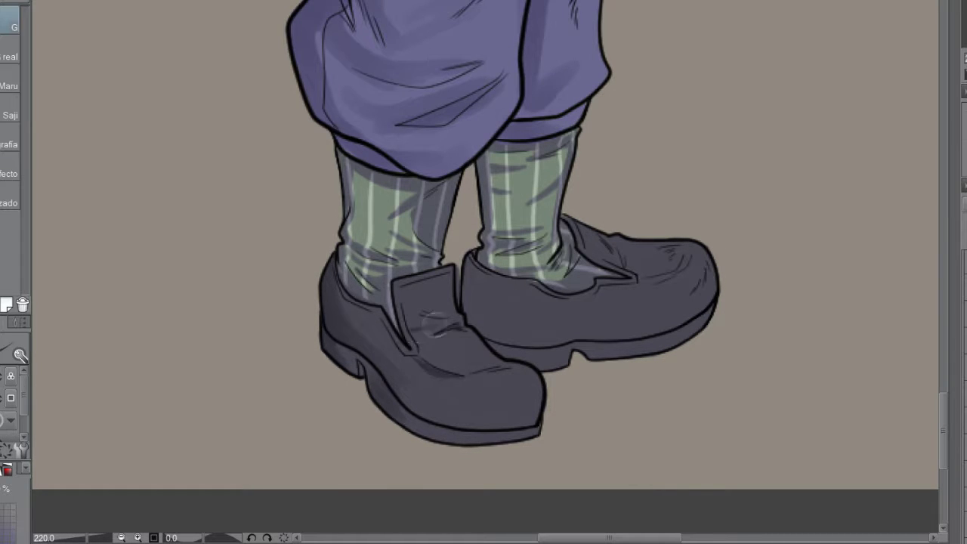
mouse_move(472, 257)
mouse_down()
mouse_move(567, 348)
mouse_move(650, 336)
mouse_up()
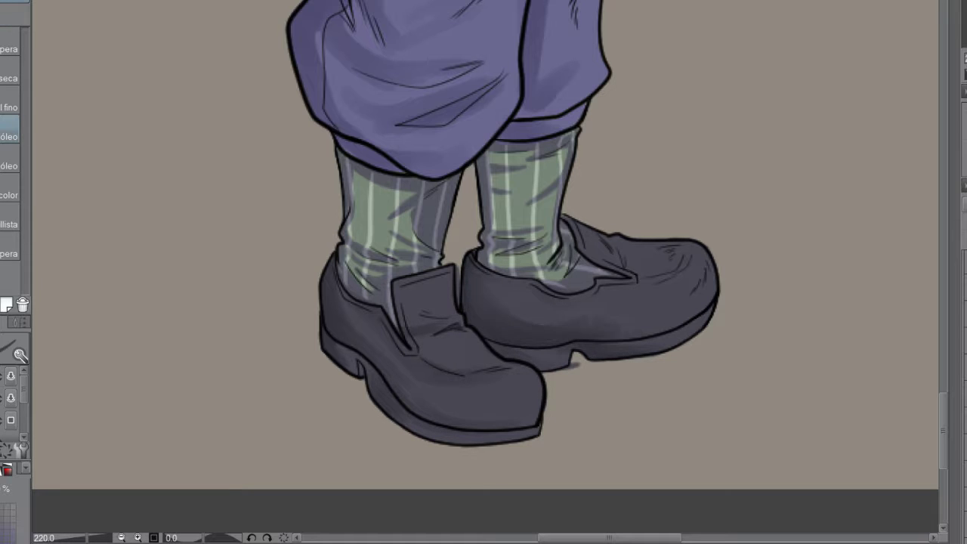
mouse_move(588, 243)
mouse_down()
mouse_move(643, 264)
mouse_move(601, 324)
mouse_up()
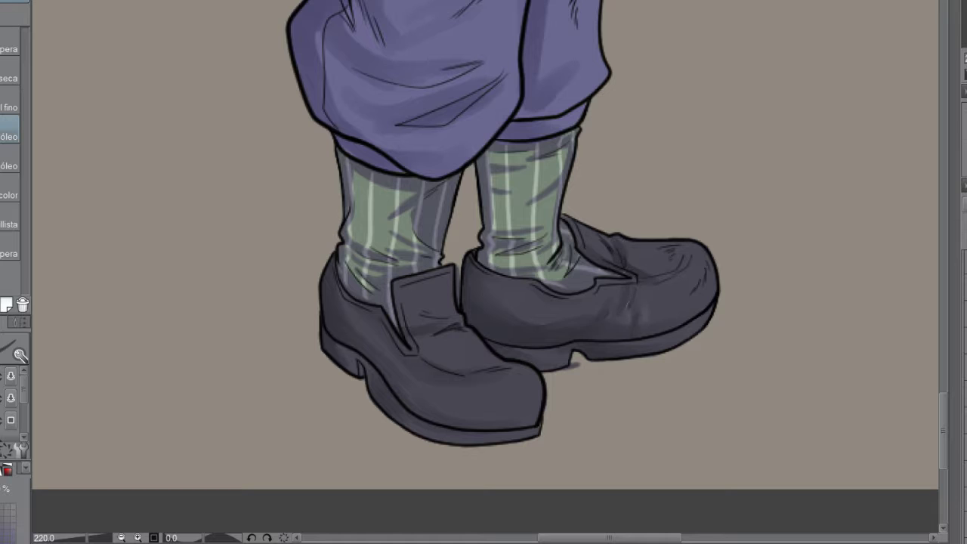
Paint soft white highlights on the near shoe's toe cap, upper edge and sole
drag(534, 378, 509, 393)
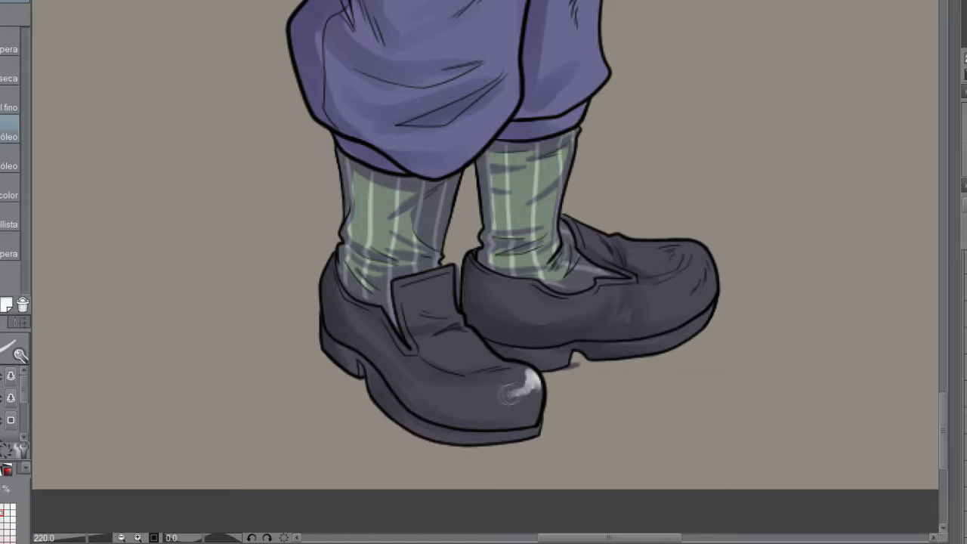
drag(511, 368, 484, 354)
drag(514, 384, 493, 395)
key(b)
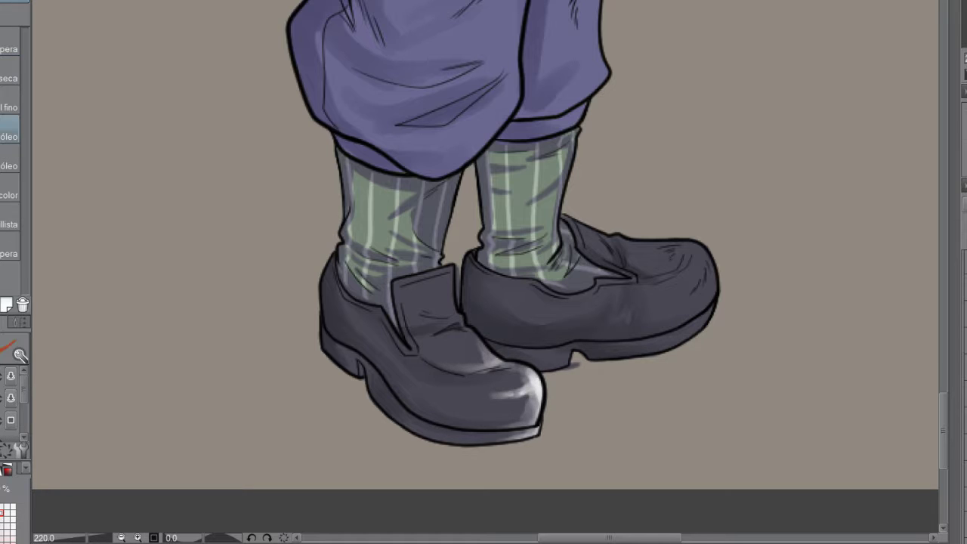
drag(541, 410, 496, 378)
Add matching soft white highlights to the far shoe's toe cap and sole edge
key(b)
key(b)
key(b)
mouse_move(689, 257)
mouse_down()
mouse_move(711, 318)
mouse_move(702, 332)
mouse_up()
drag(681, 295, 707, 310)
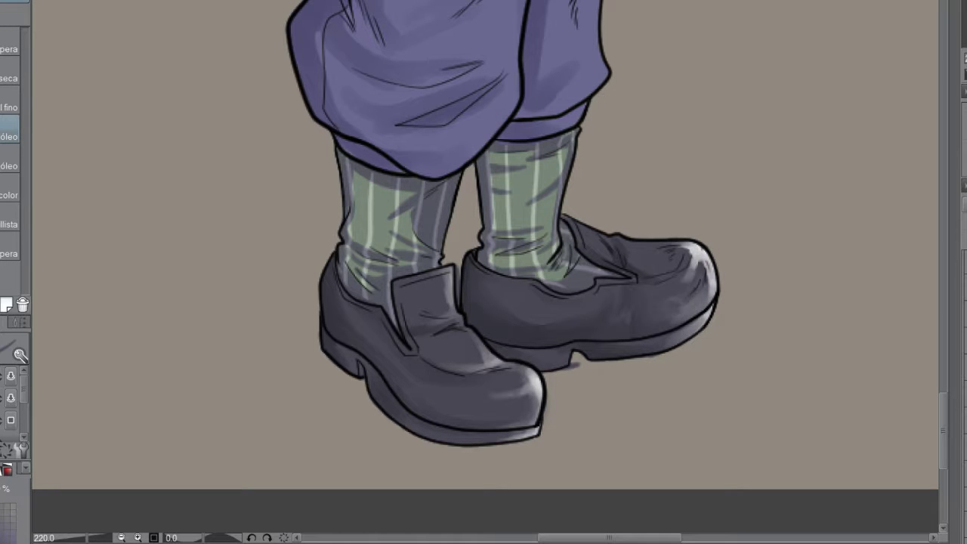
key(b)
key(b)
Paint a soft salmon-pink rim light along the outer edges of the raised sleeve and the adjacent jacket side
key(p)
key(ctrl+0)
scroll(467, 277, up, 5)
key(b)
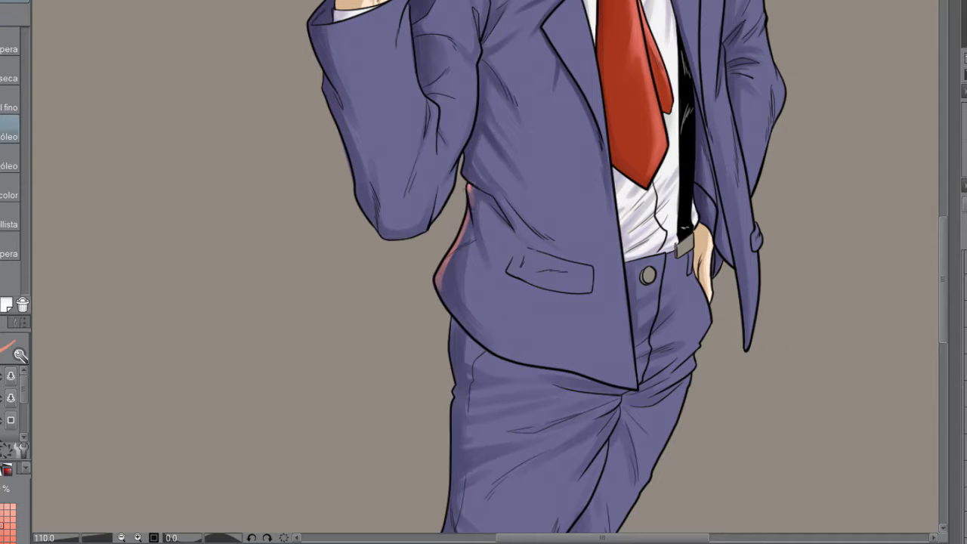
scroll(470, 188, up, 2)
mouse_move(392, 83)
mouse_down()
mouse_move(431, 234)
mouse_move(544, 397)
mouse_up()
scroll(545, 396, down, 3)
scroll(491, 302, up, 2)
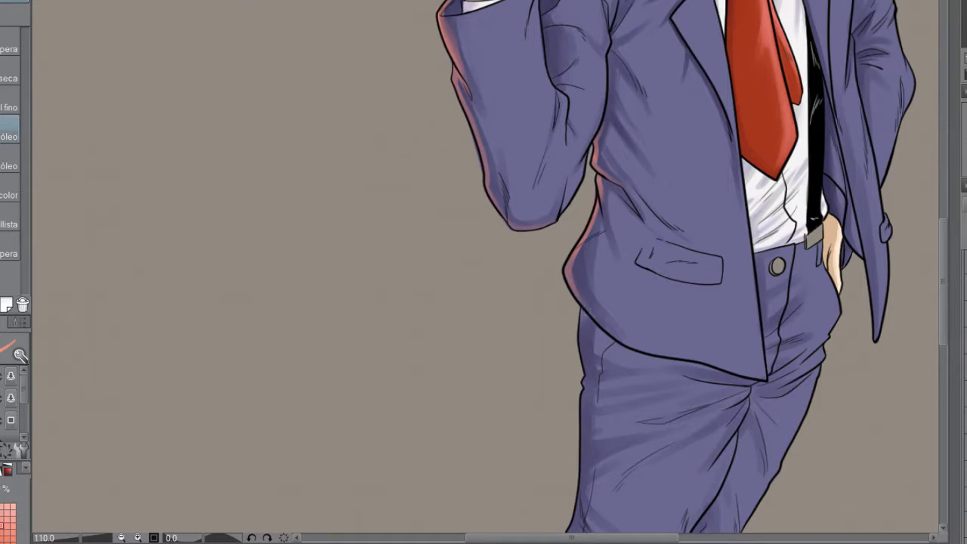
Paint soft salmon-pink rim light down the outer edge of the near trouser leg, its sock and the shoe heel
scroll(677, 267, down, 3)
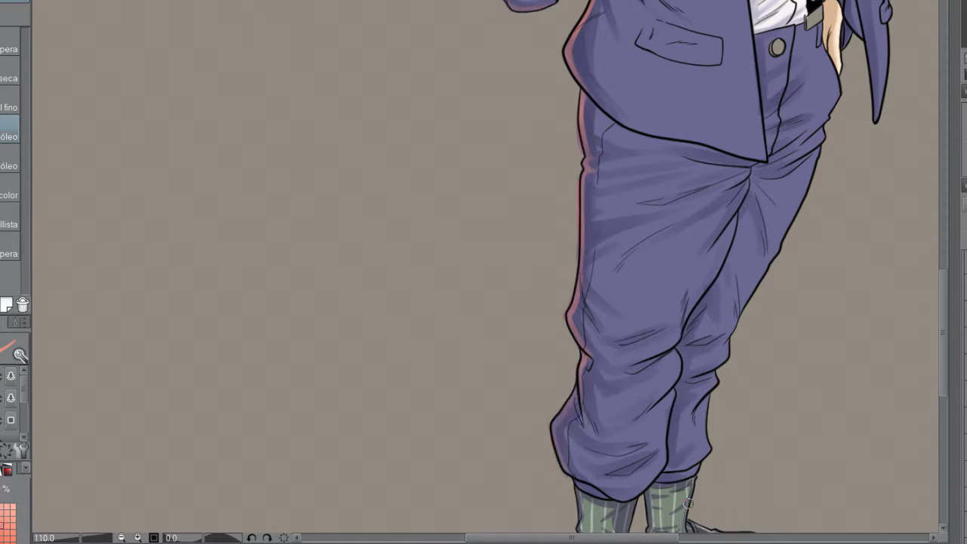
scroll(689, 503, down, 2)
scroll(597, 453, up, 5)
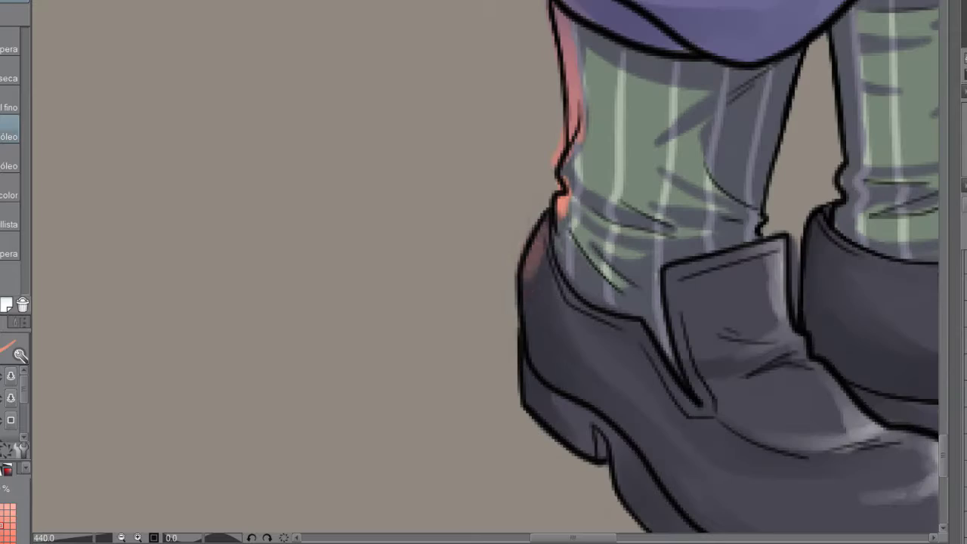
key(e)
scroll(487, 249, up, 3)
key(b)
Clean up the rim light that spills past the outline of the near trouser leg around the knee
scroll(488, 249, down, 4)
scroll(488, 249, up, 4)
scroll(488, 265, up, 5)
key(j)
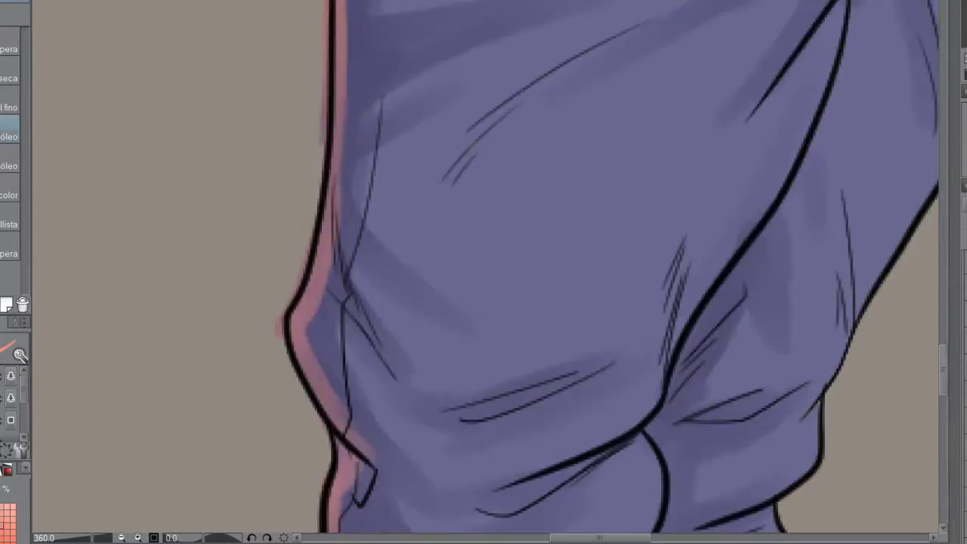
key(p)
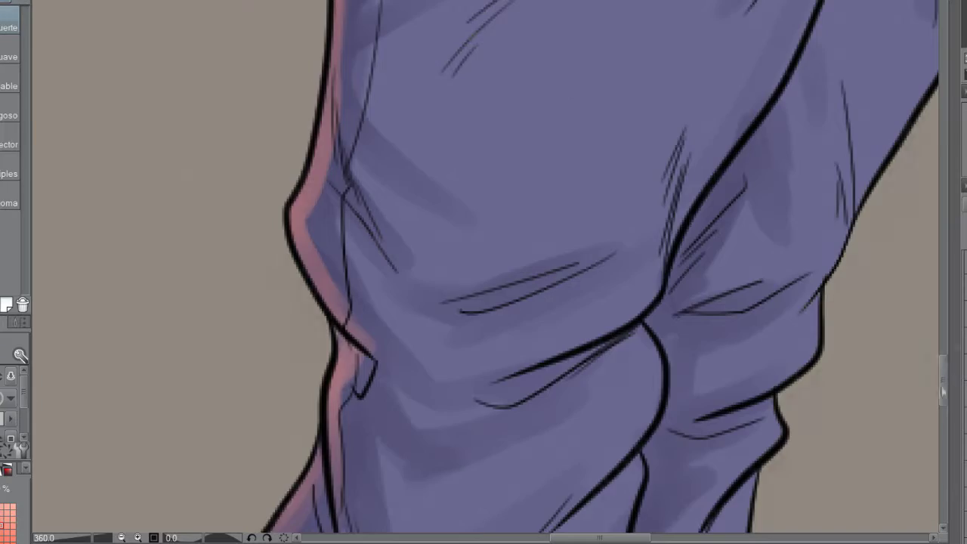
Paint salmon-pink rim light on the raised sleeve's cuff and the top edge of the shoulder behind the hand
scroll(484, 272, up, 10)
scroll(483, 272, up, 5)
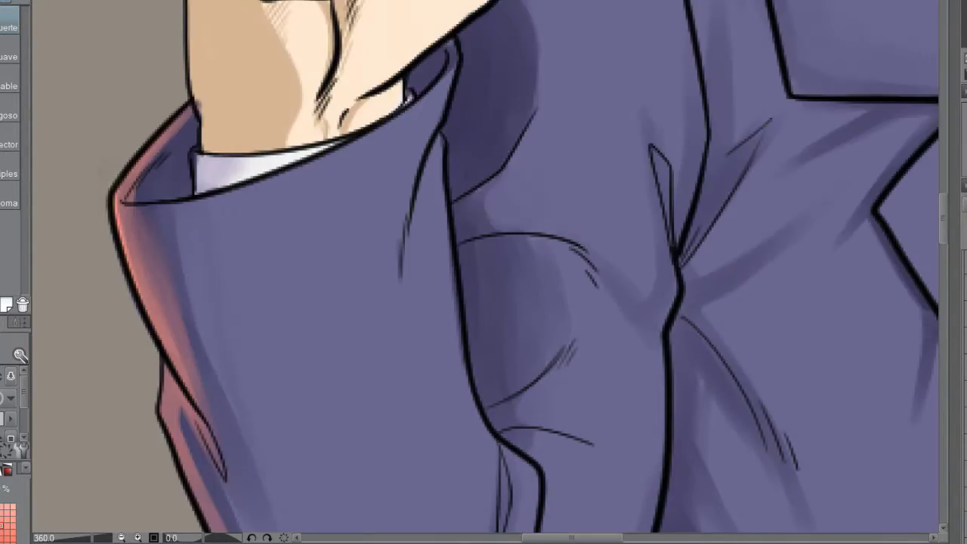
scroll(484, 272, down, 4)
scroll(431, 85, up, 5)
scroll(430, 85, down, 4)
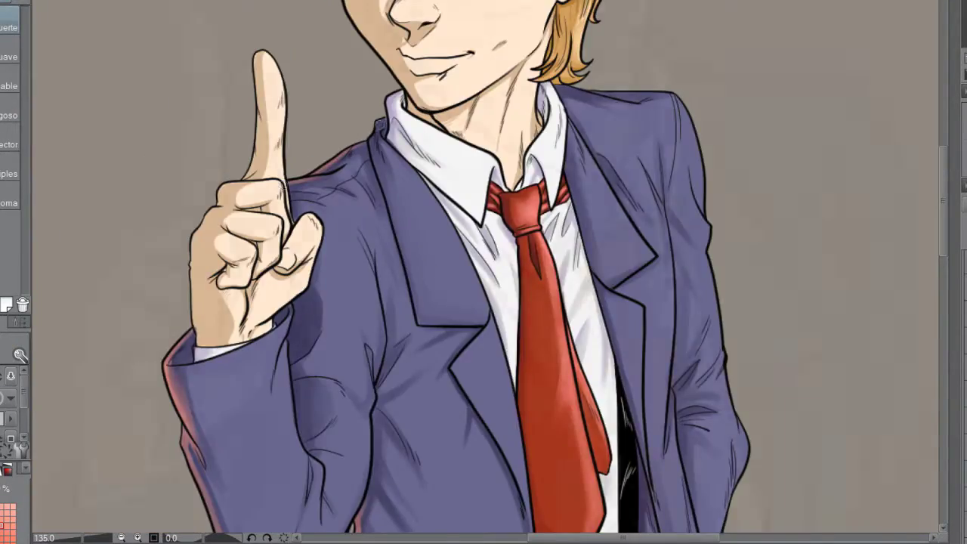
Extend the soft rim light to the jacket collar edge and the top edge of the far shoulder
key(b)
scroll(431, 85, up, 4)
scroll(430, 85, down, 4)
scroll(431, 85, up, 3)
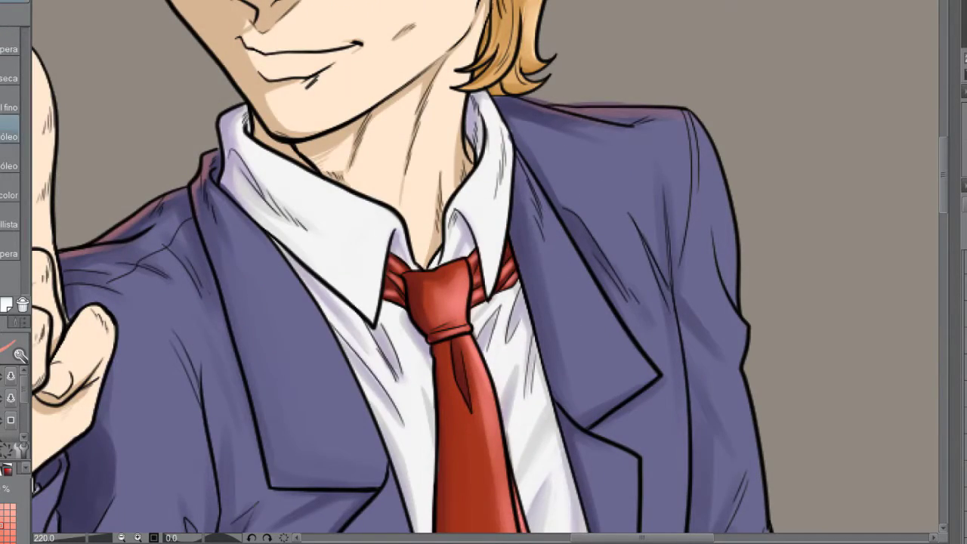
scroll(431, 85, down, 4)
scroll(529, 272, up, 5)
scroll(529, 272, down, 4)
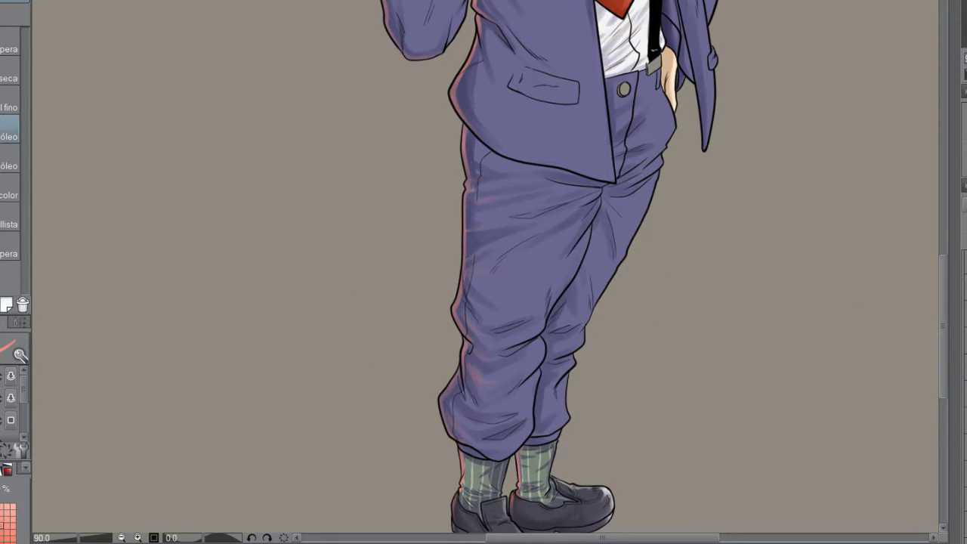
Paint pink rim light along the outer edge of the raised hand, its knuckles and the pointing finger
scroll(541, 267, up, 5)
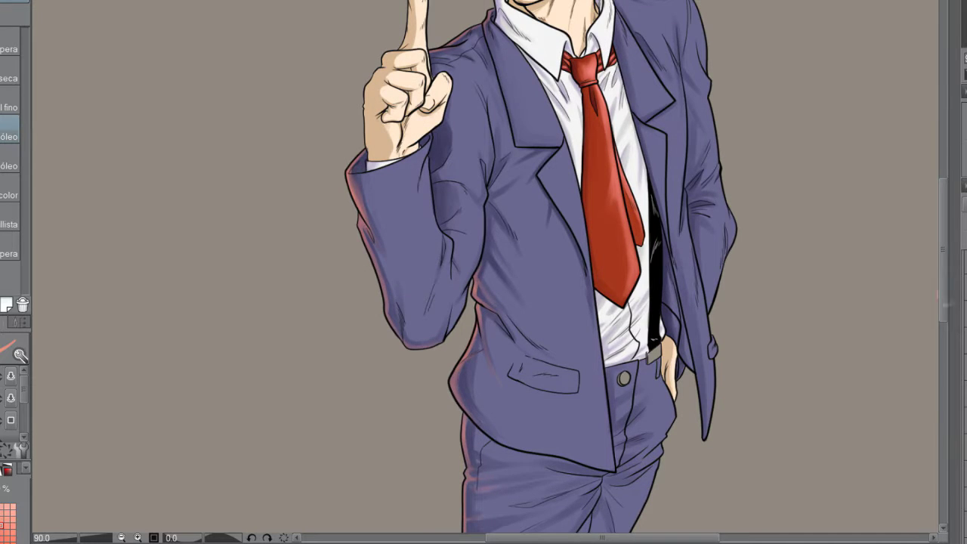
scroll(529, 272, up, 1)
scroll(529, 272, up, 3)
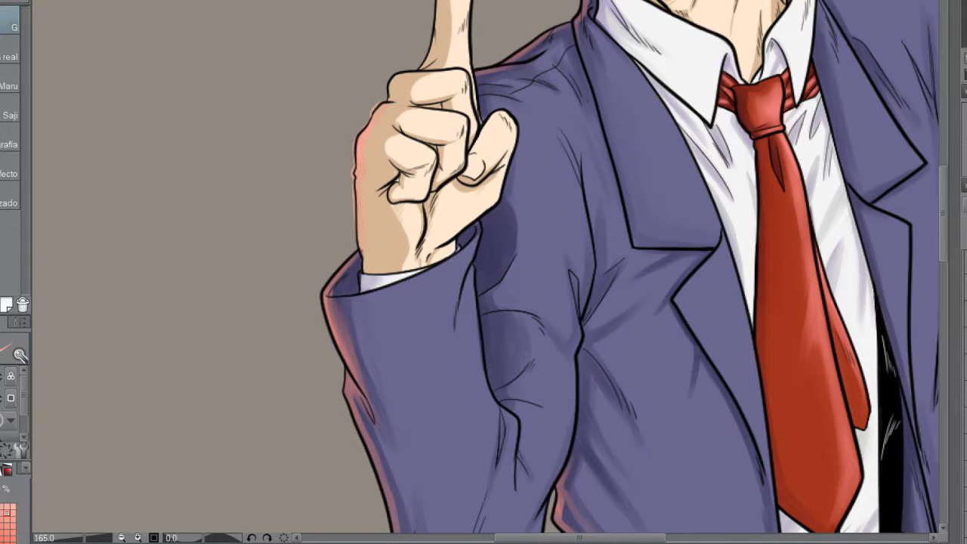
scroll(529, 272, up, 2)
key(b)
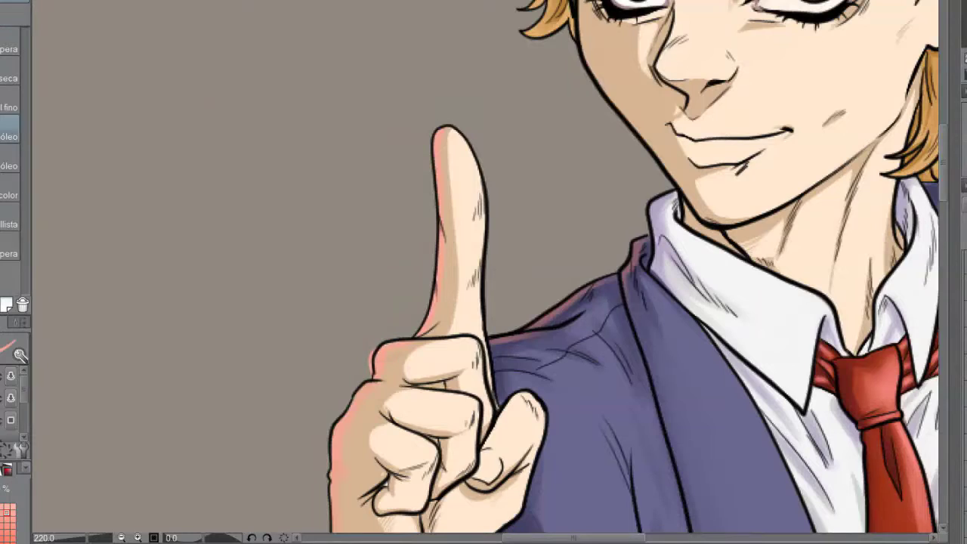
Paint soft pink light along the shaded cheek and jaw, and tint the lips pink
scroll(529, 272, up, 2)
mouse_move(669, 234)
mouse_down()
mouse_move(706, 249)
mouse_move(691, 273)
mouse_up()
key(b)
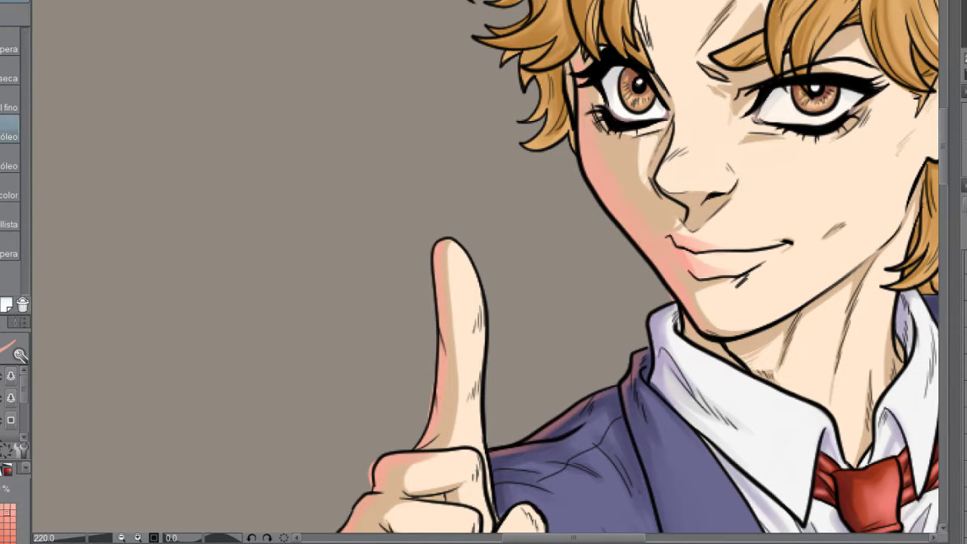
Add pink light to the nose bridge, the shaded temple and the whites of both eyes
key(ctrl+minus)
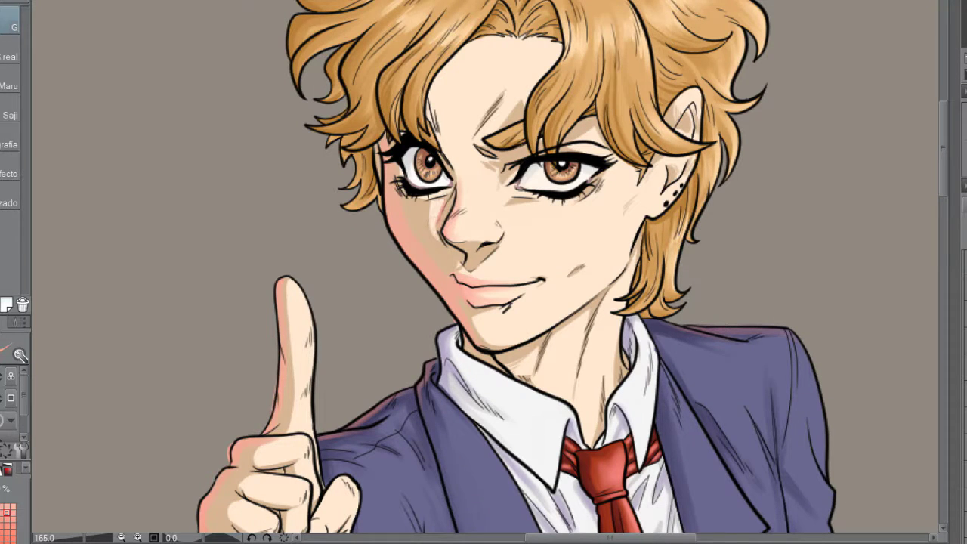
key(p)
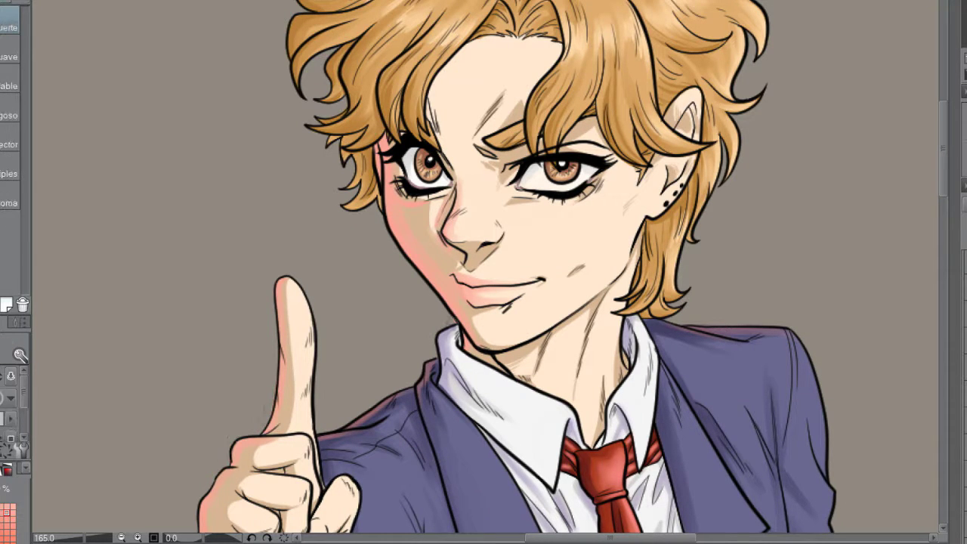
key(b)
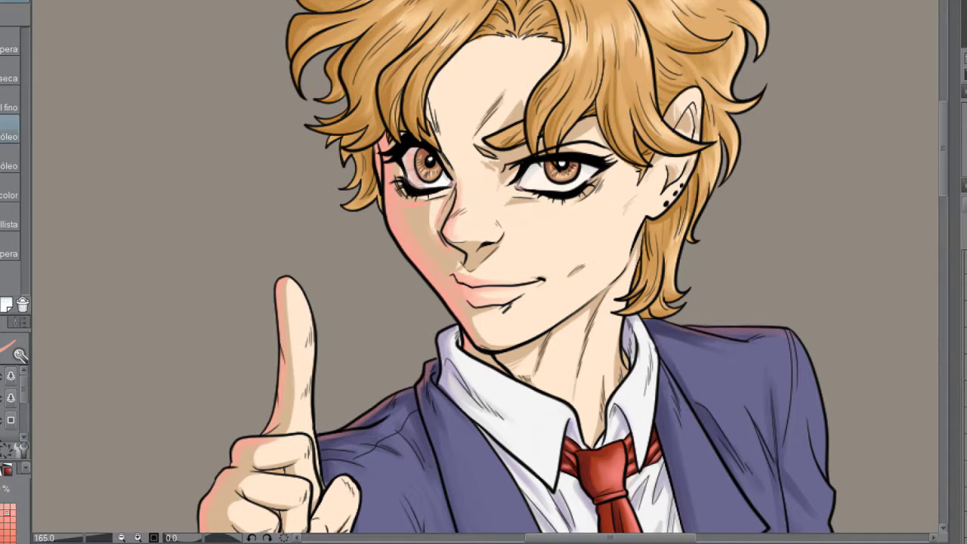
drag(526, 173, 540, 182)
Paint salmon-pink rim light on the outer hair locks and spiky tips along the lit side of the head
key(ctrl+0)
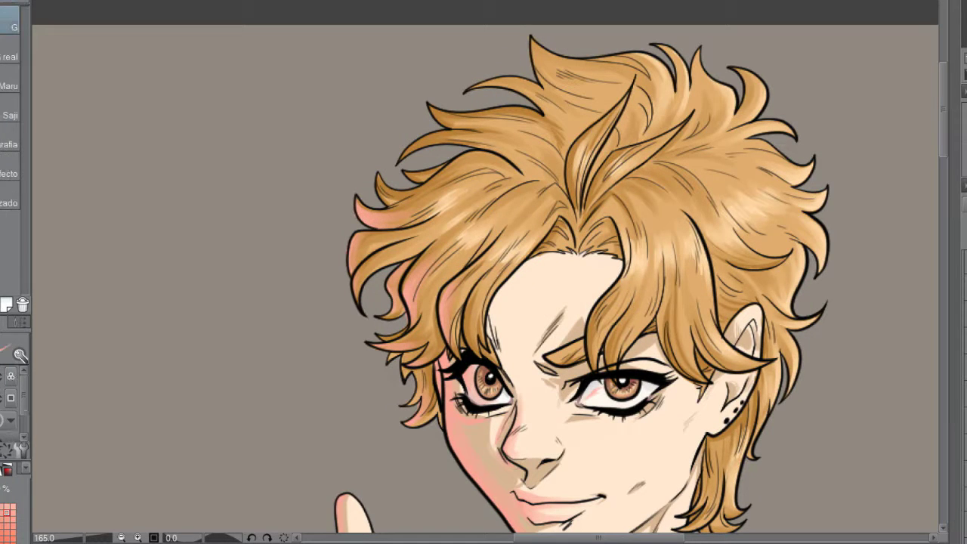
key(b)
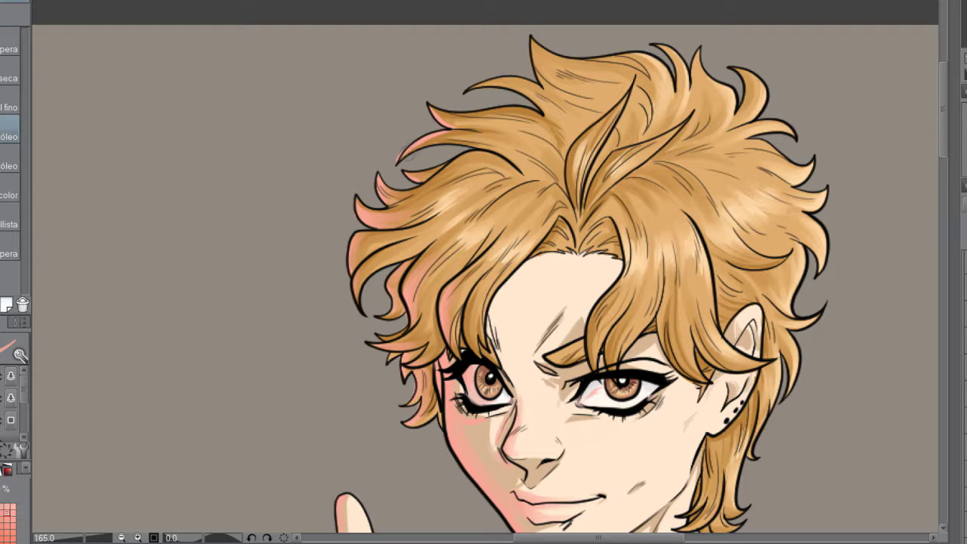
key(p)
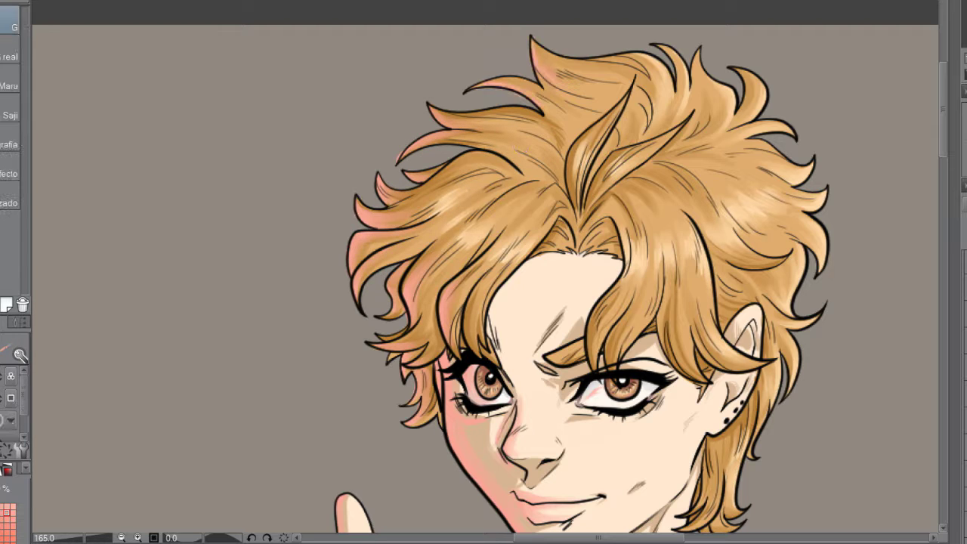
key(b)
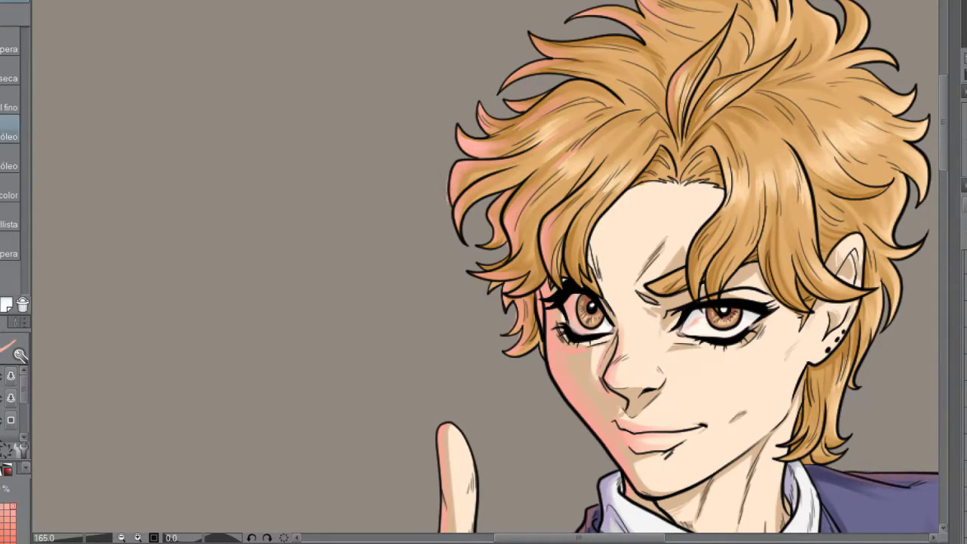
key(p)
scroll(610, 275, up, 5)
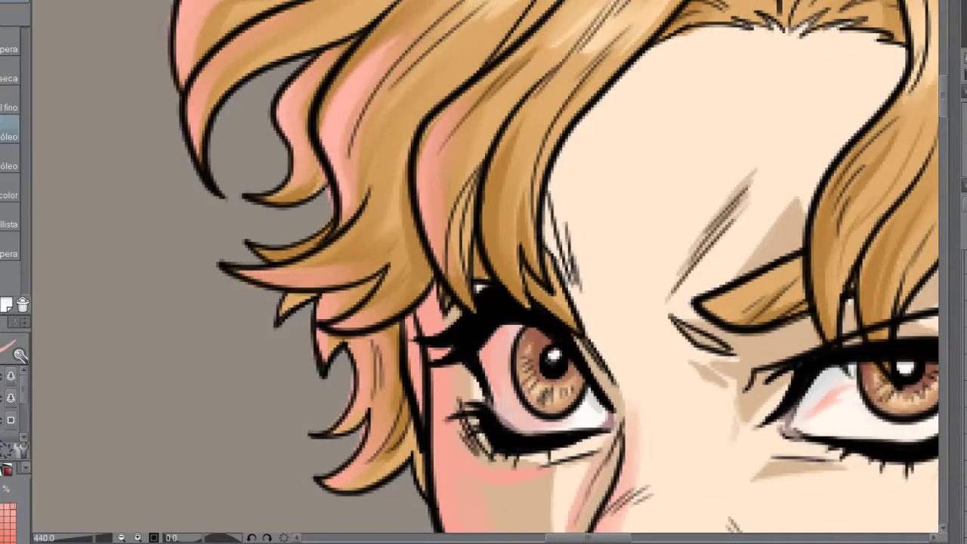